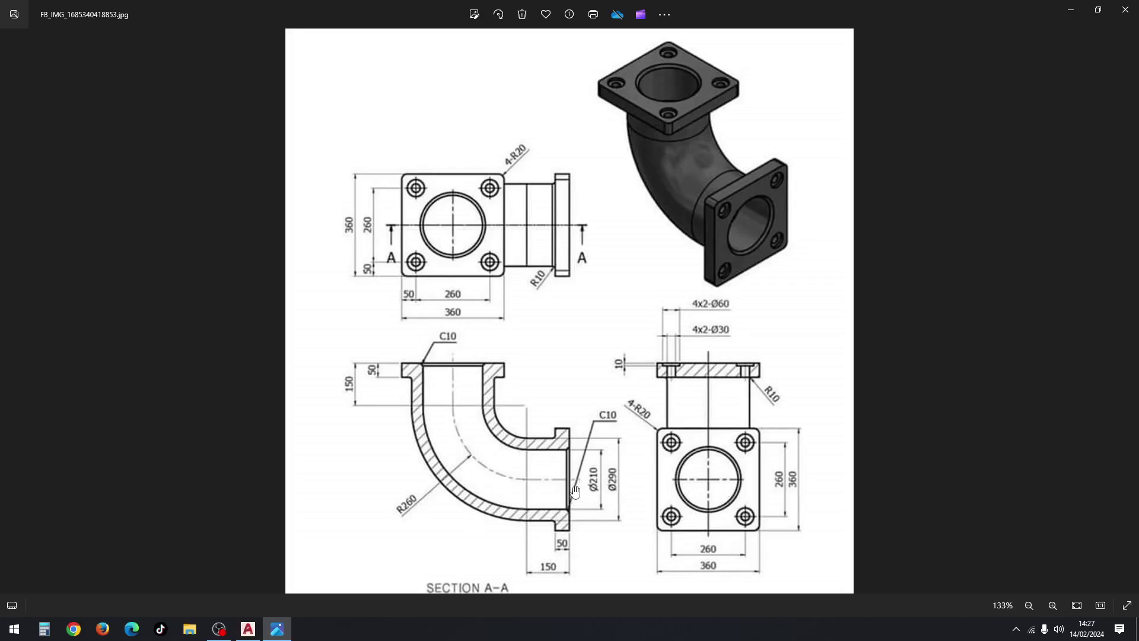
Leave the elbow reference image in Photos and bring up AutoCAD's start page.
{"action": "left_click", "coordinate": [252, 629]}
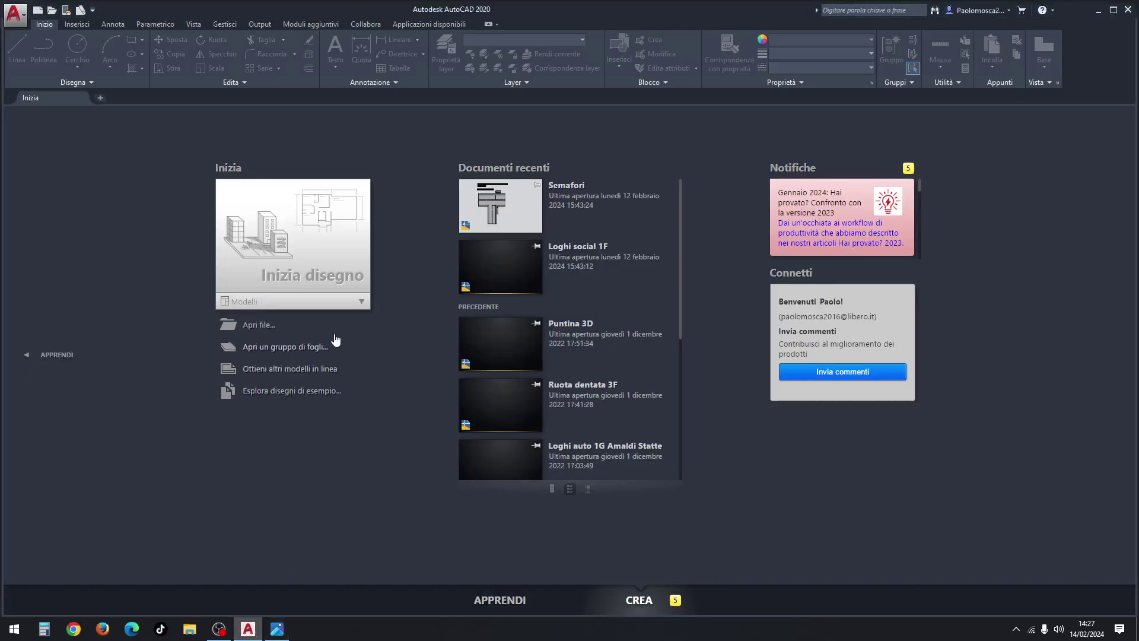
Start a new blank drawing with the grid off and ortho on.
{"action": "left_click", "coordinate": [322, 252]}
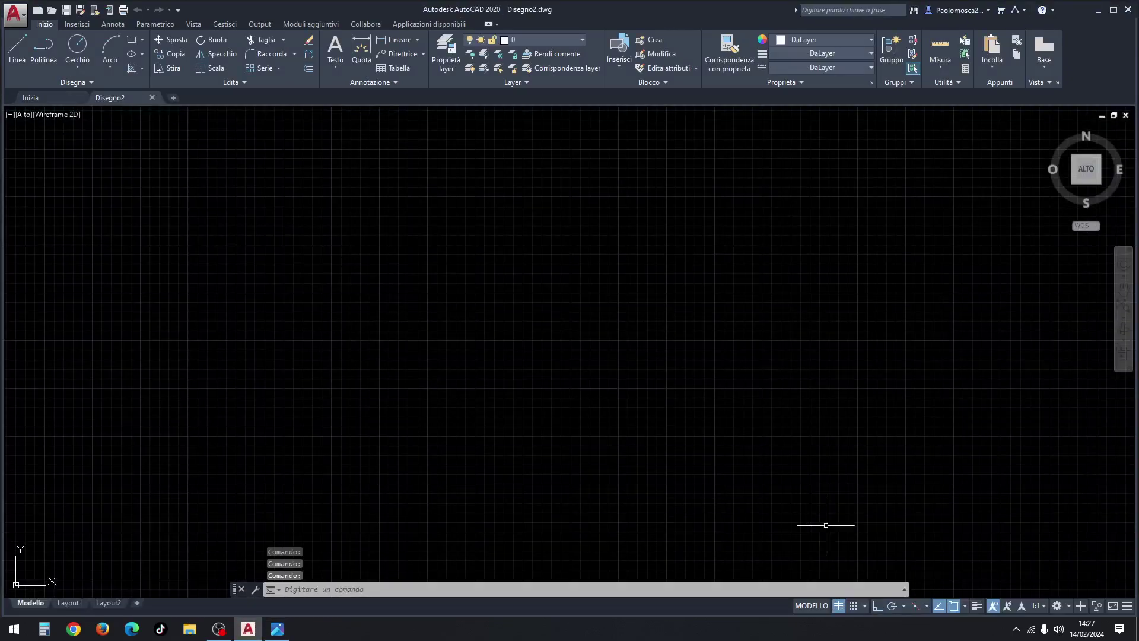
{"action": "left_click", "coordinate": [839, 605]}
{"action": "left_click", "coordinate": [876, 606]}
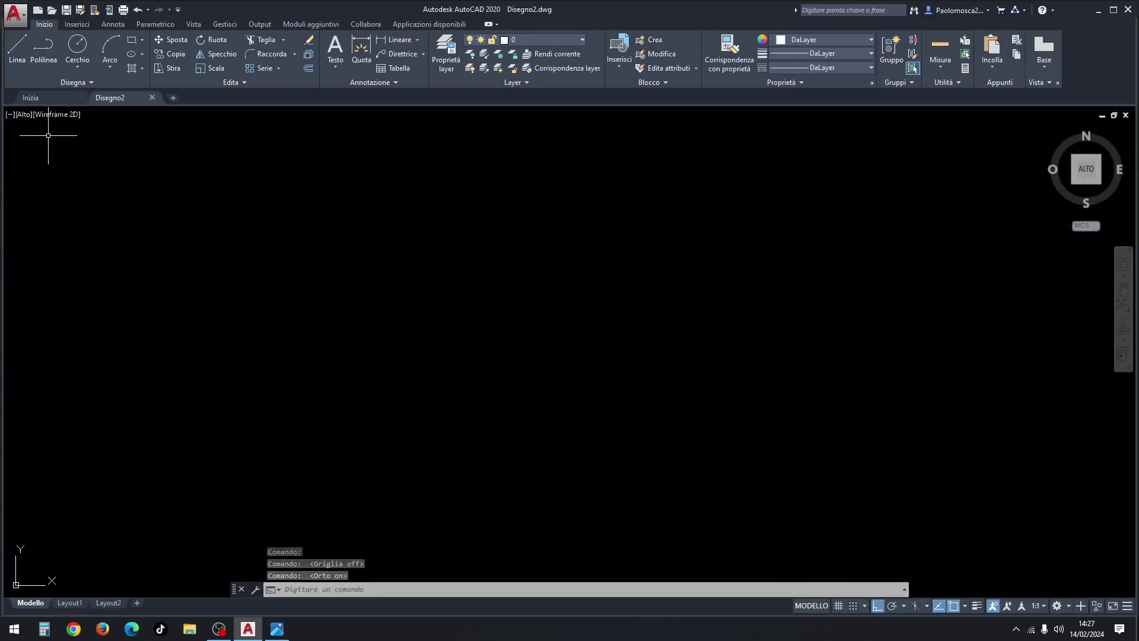
Set the view to Left with the origin panned toward the lower left.
{"action": "left_click", "coordinate": [23, 116]}
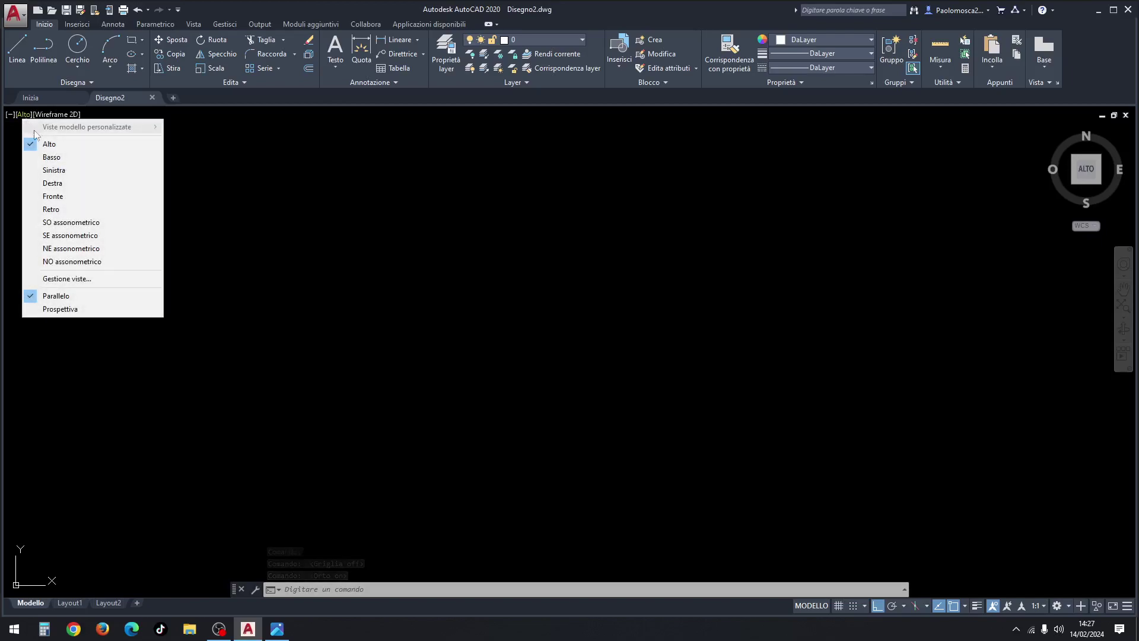
{"action": "left_click", "coordinate": [54, 170]}
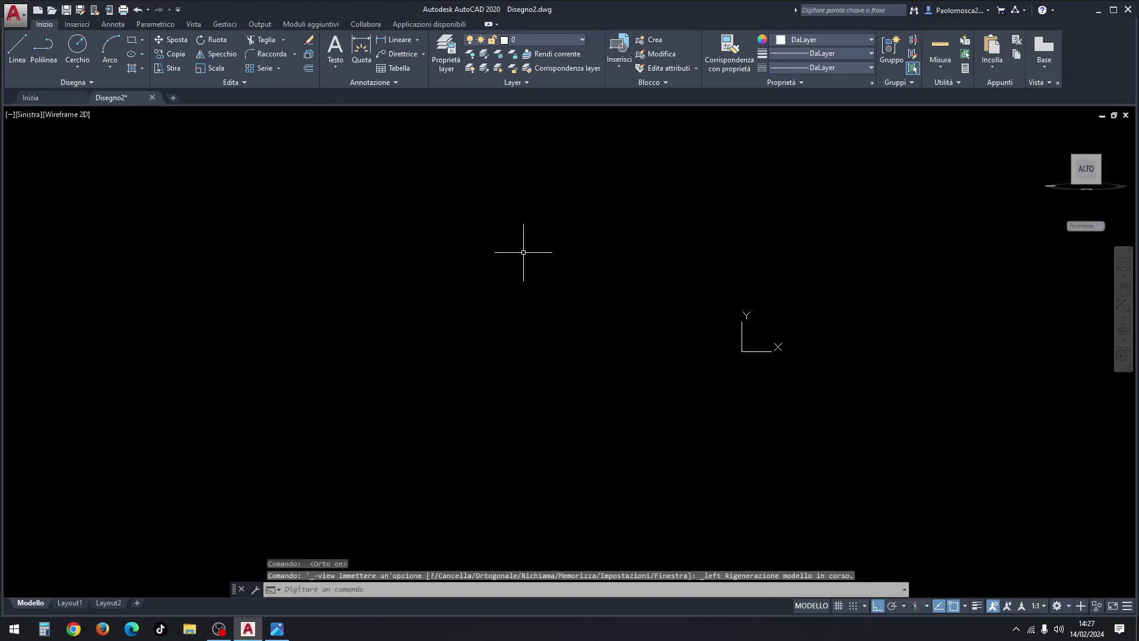
{"action": "middle_click_drag", "start_coordinate": [451, 263], "coordinate": [102, 326]}
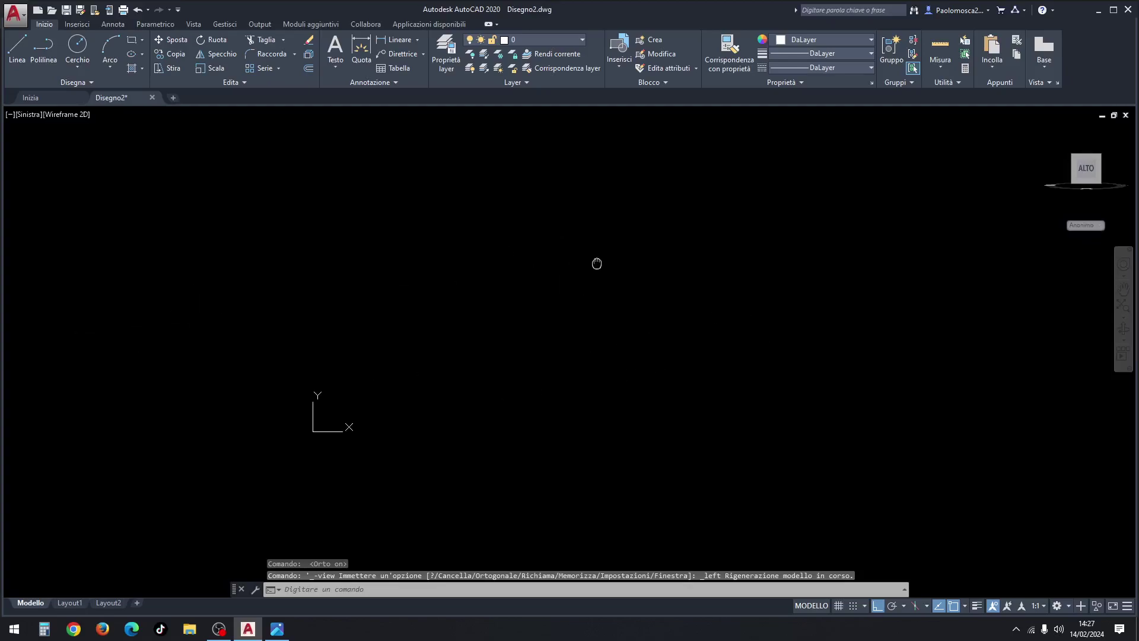
{"action": "middle_click_drag", "start_coordinate": [595, 262], "coordinate": [426, 285]}
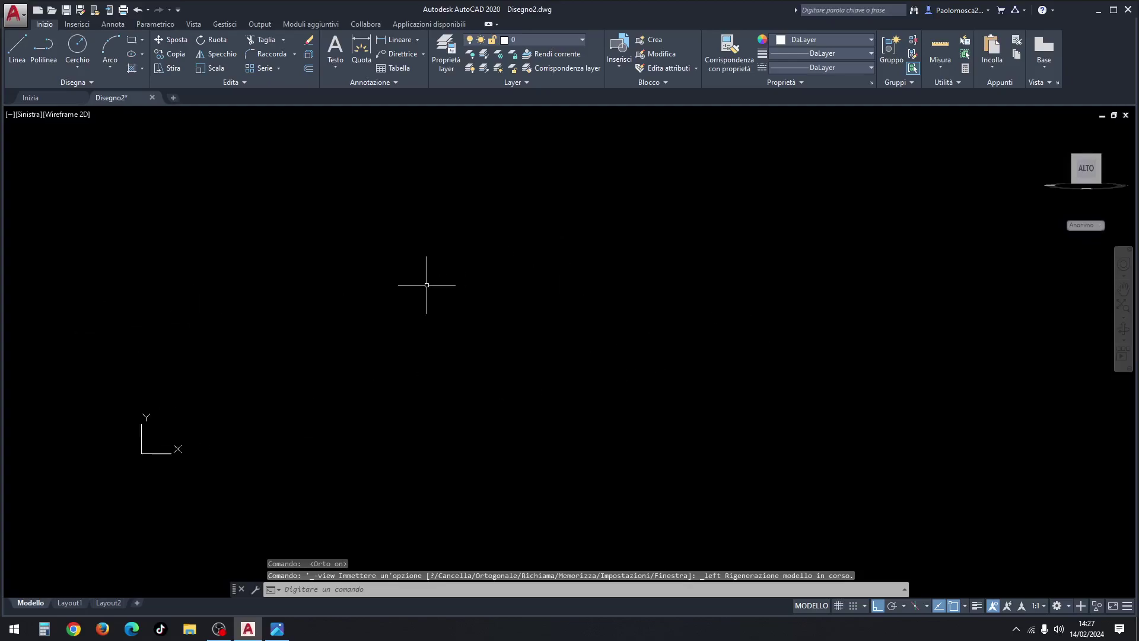
Begin a line with a 150 segment straight down.
{"action": "left_click", "coordinate": [21, 55]}
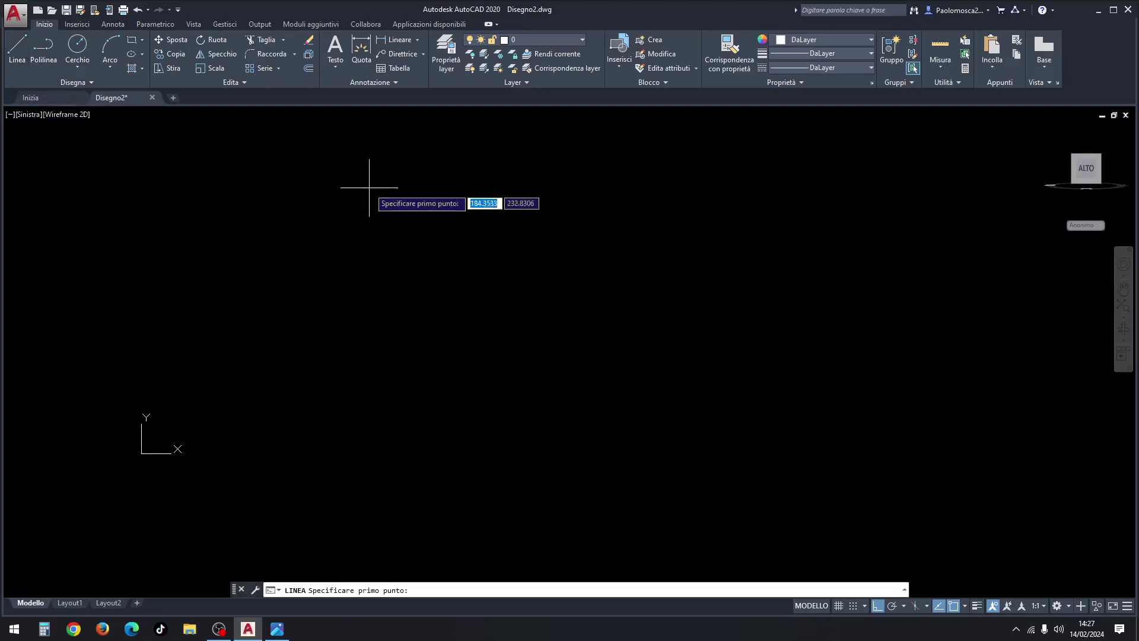
{"action": "left_click", "coordinate": [415, 173]}
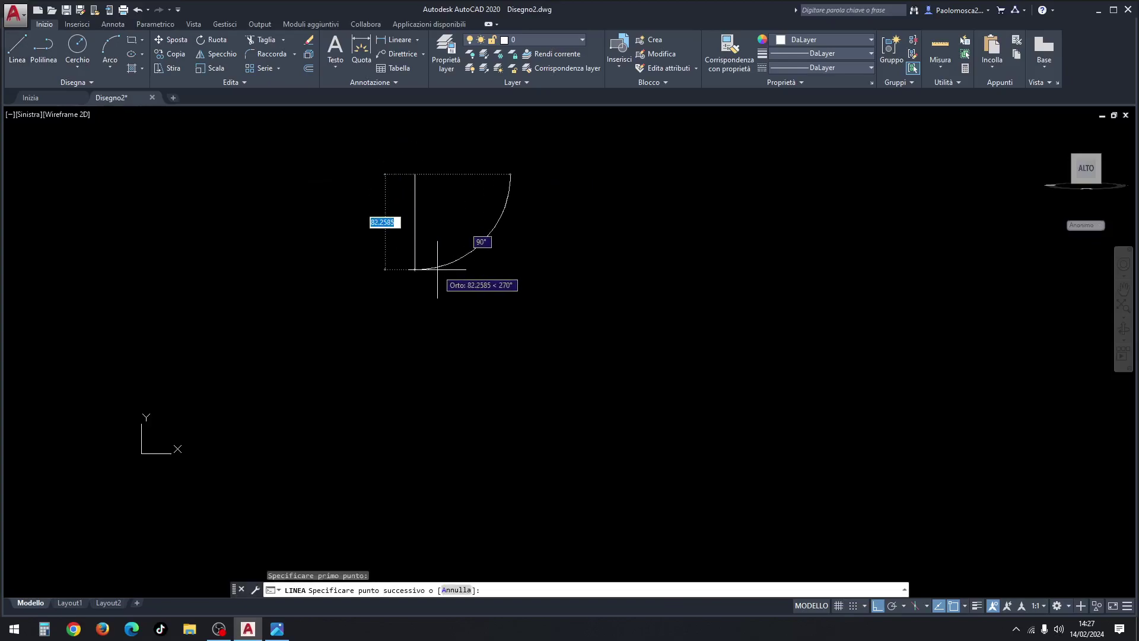
{"action": "type", "text": "150"}
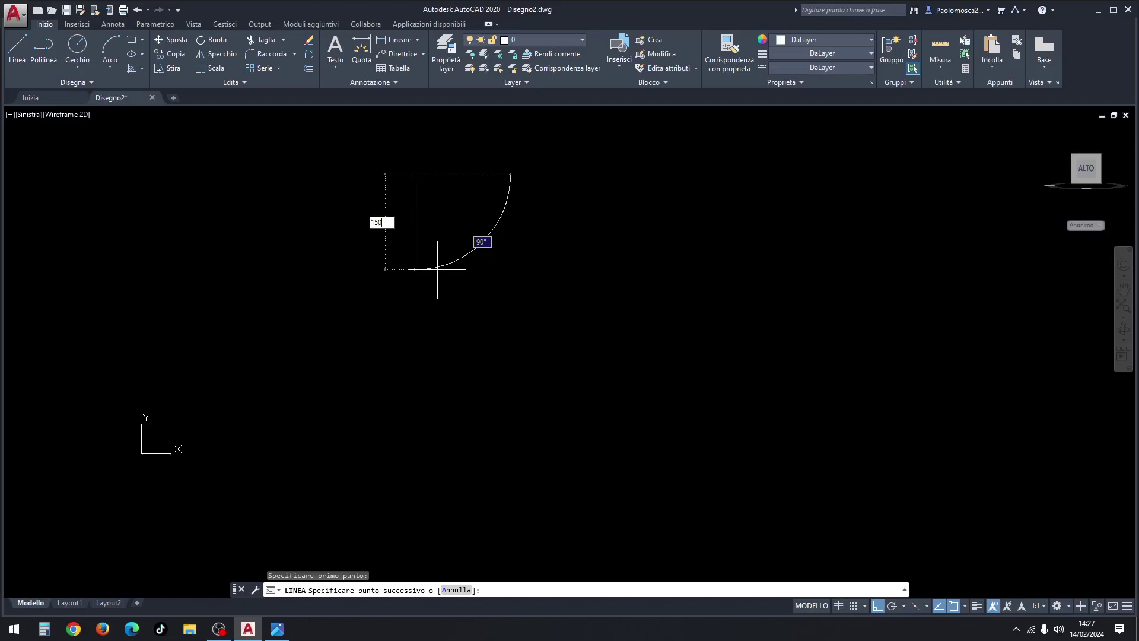
{"action": "key", "text": "Return"}
{"action": "scroll", "coordinate": [671, 338], "scroll_direction": "down", "scroll_amount": 2}
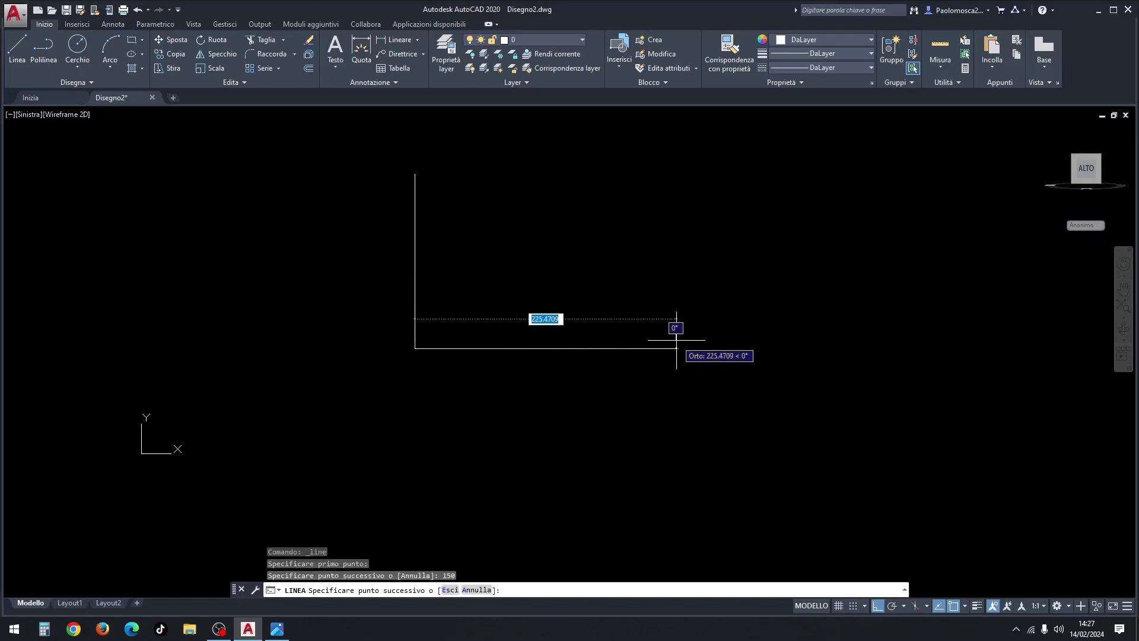
{"action": "middle_click_drag", "start_coordinate": [671, 338], "coordinate": [421, 277]}
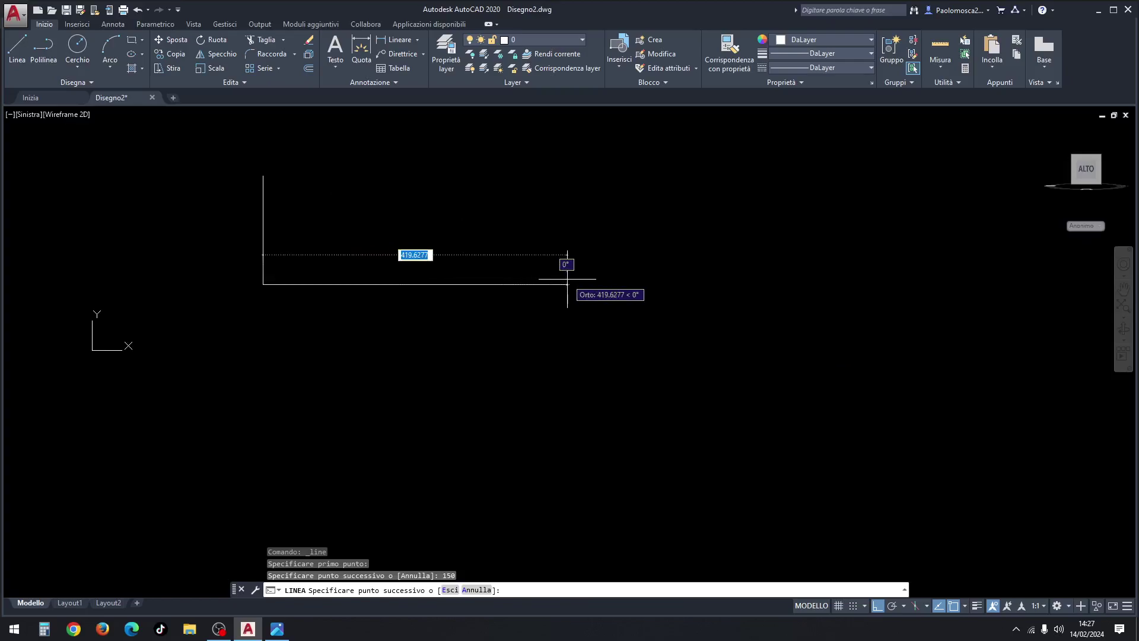
Continue the guide 260 to the right and 260 down, then end the line.
{"action": "type", "text": "260"}
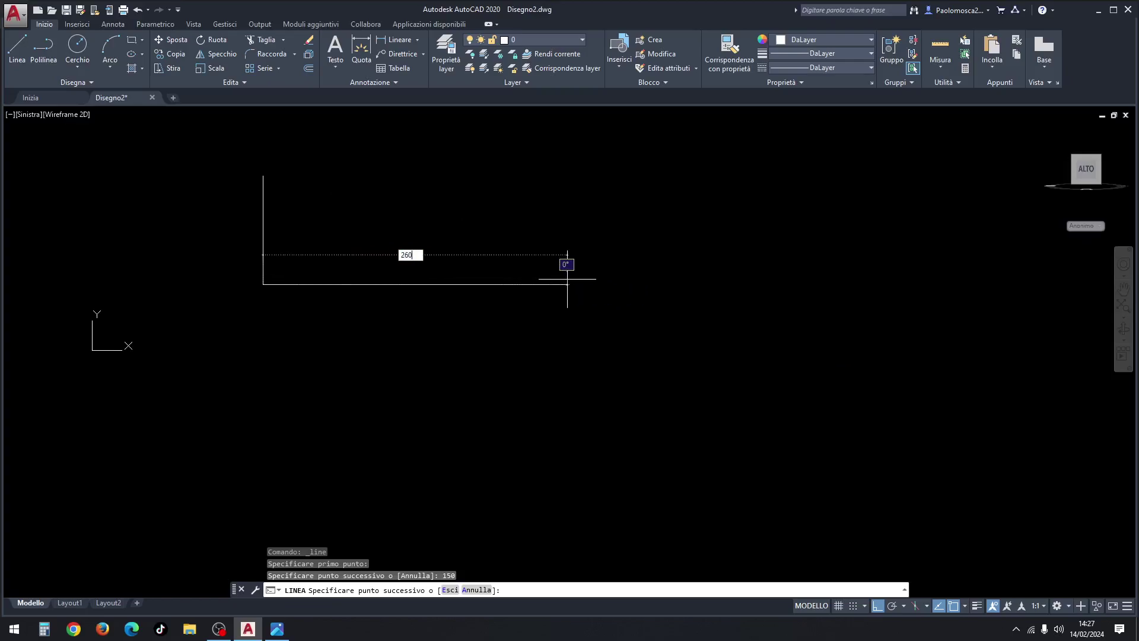
{"action": "key", "text": "Return"}
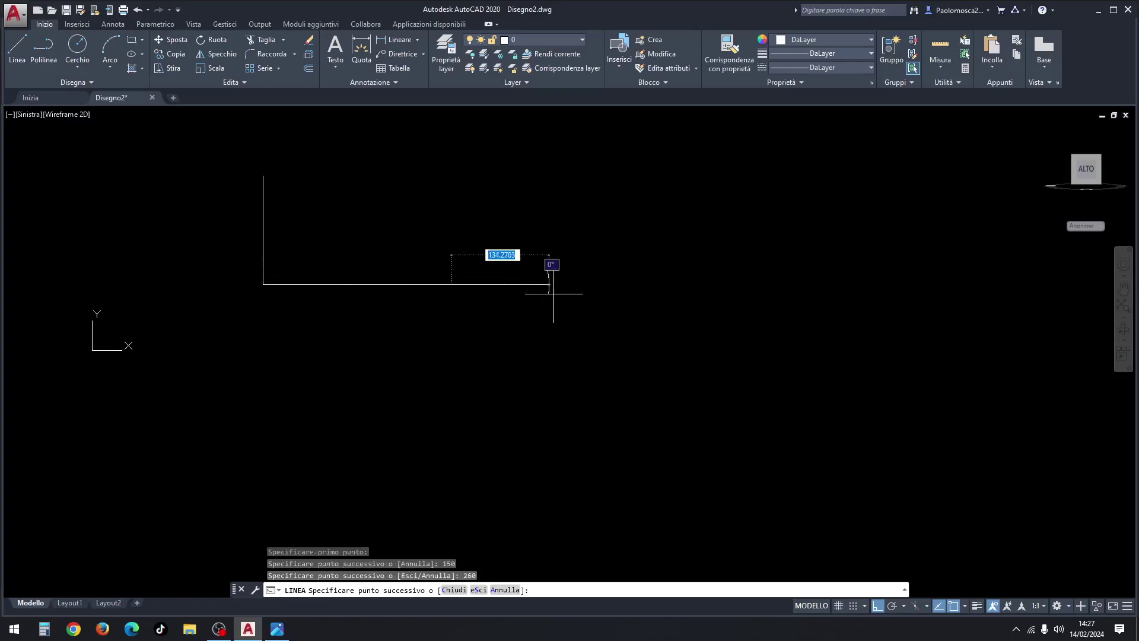
{"action": "type", "text": "260"}
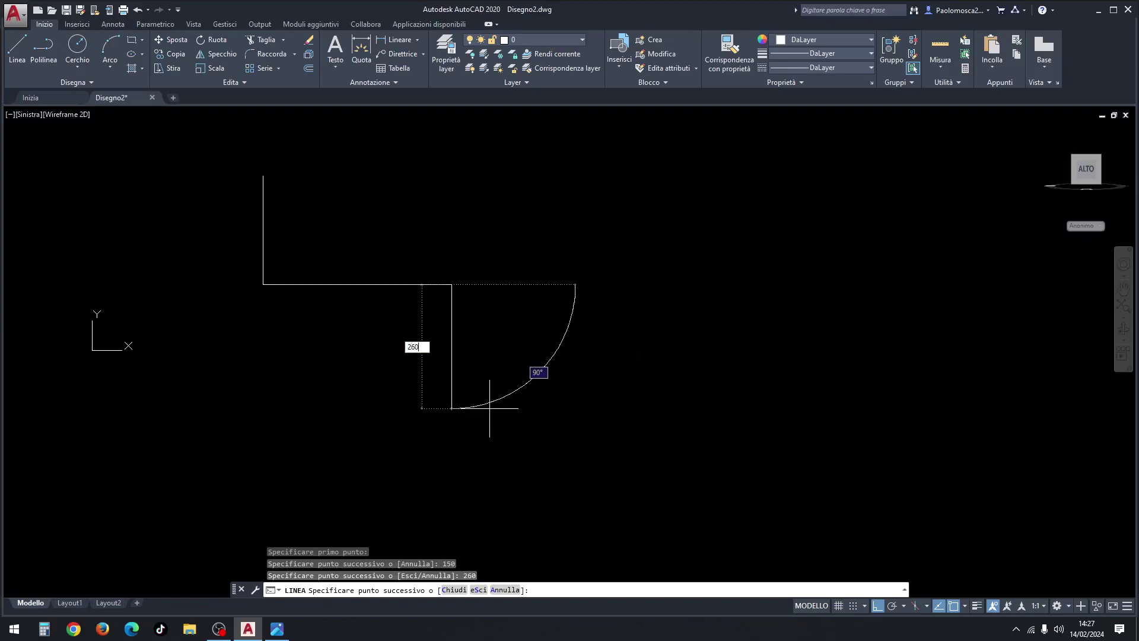
{"action": "key", "text": "Return"}
{"action": "key", "text": "Escape"}
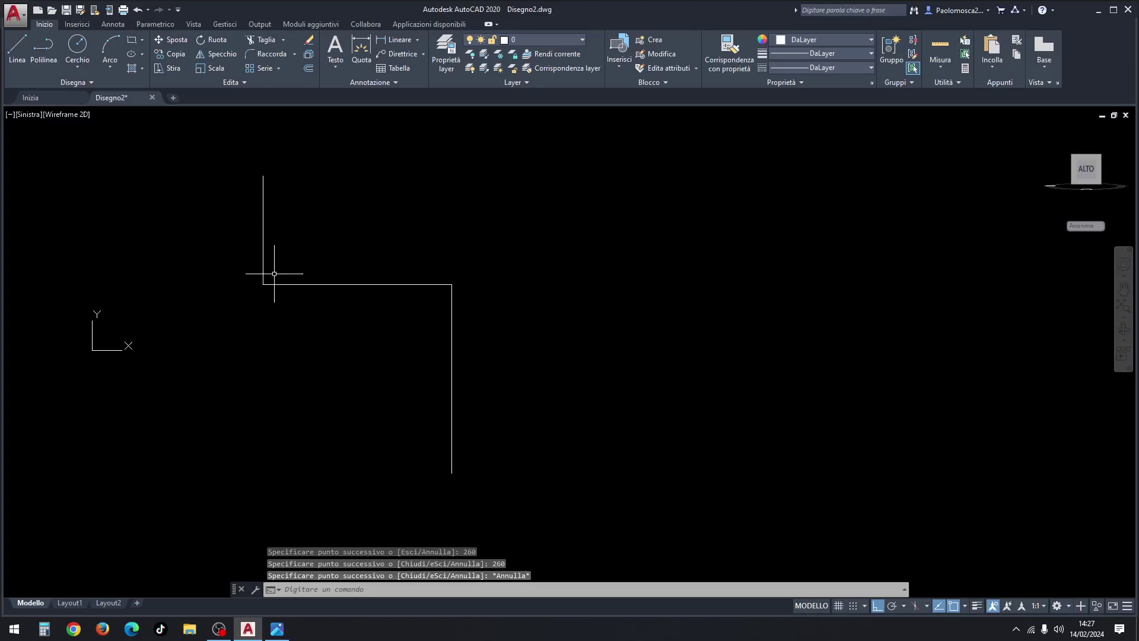
{"action": "middle_click_drag", "start_coordinate": [470, 285], "coordinate": [471, 226]}
{"action": "scroll", "coordinate": [471, 225], "scroll_direction": "down", "scroll_amount": 2}
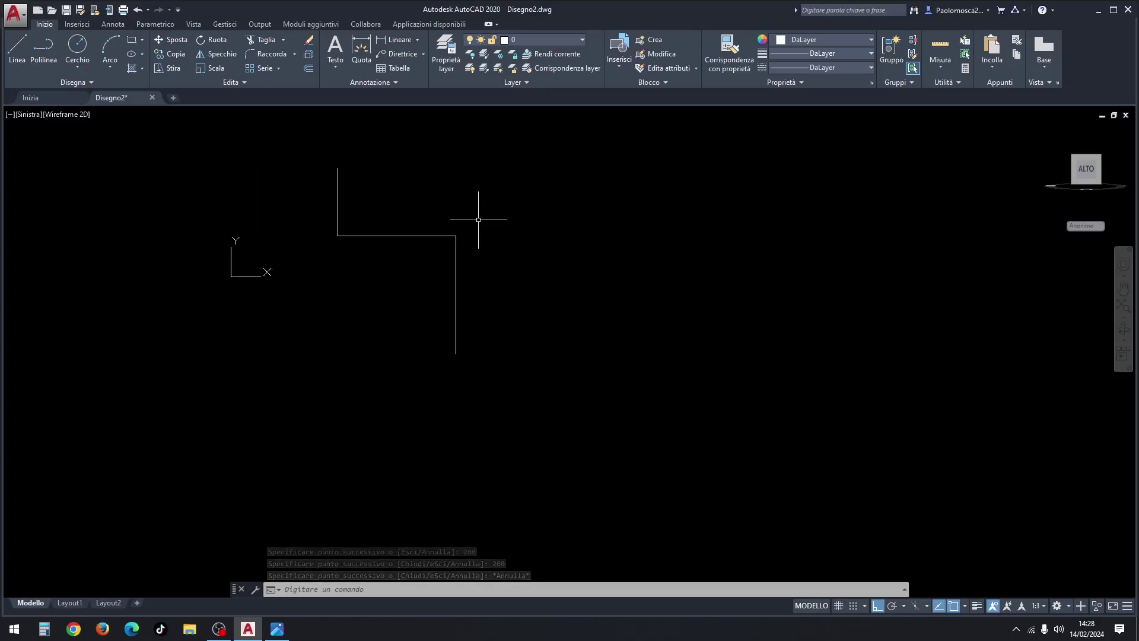
Set the colour to red and run a polyline straight from the guide's top to its corner.
{"action": "left_click", "coordinate": [825, 38]}
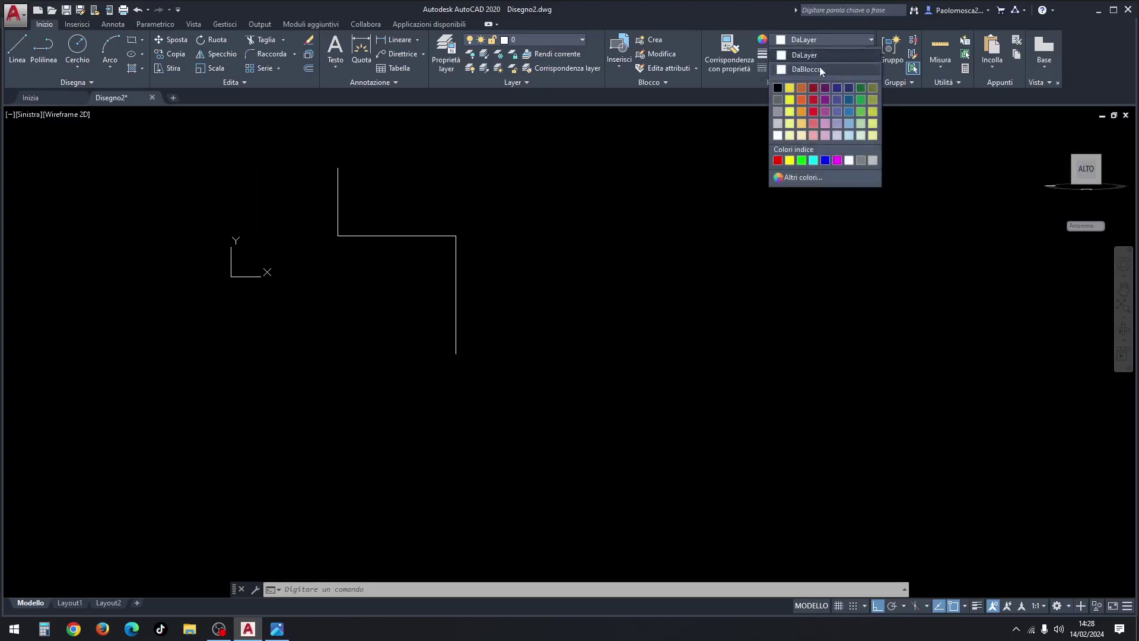
{"action": "left_click", "coordinate": [777, 160]}
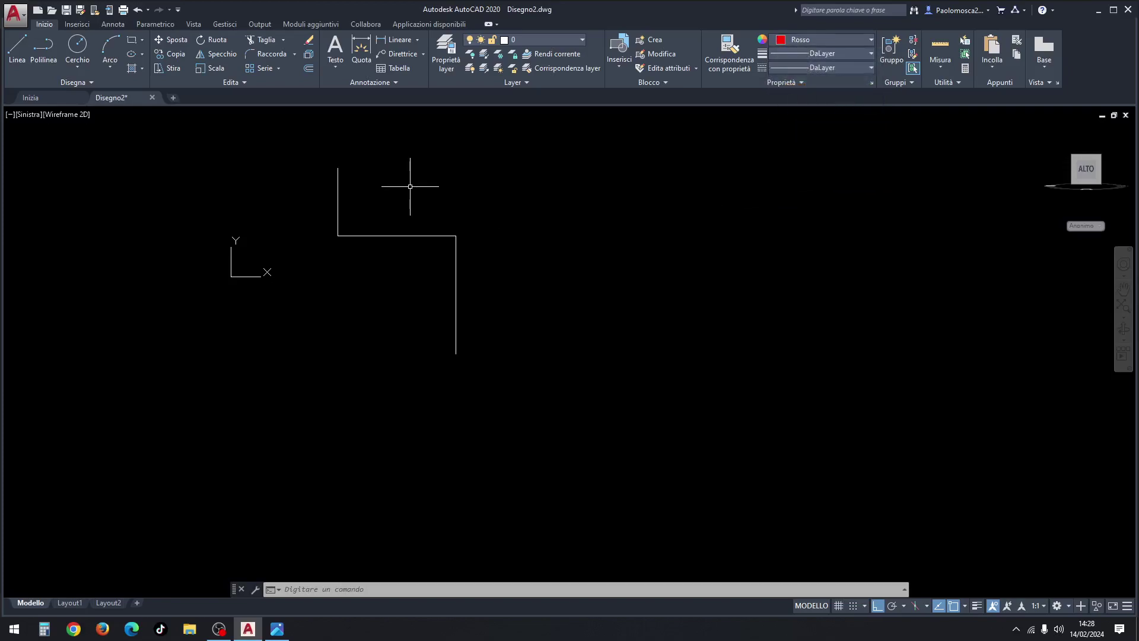
{"action": "left_click", "coordinate": [51, 59]}
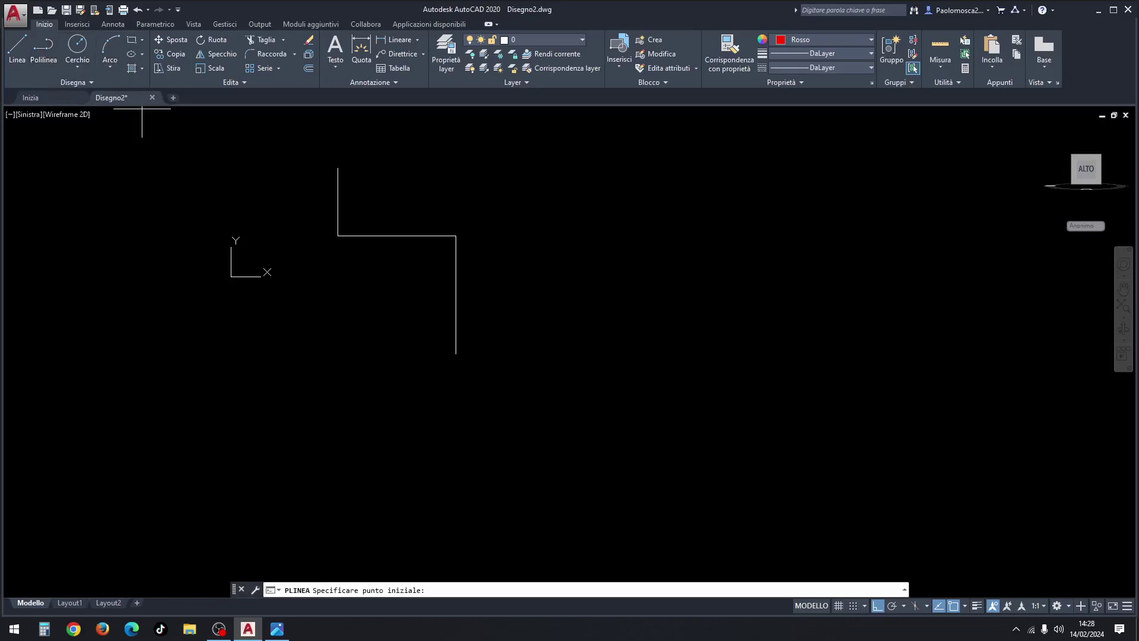
{"action": "left_click", "coordinate": [338, 168]}
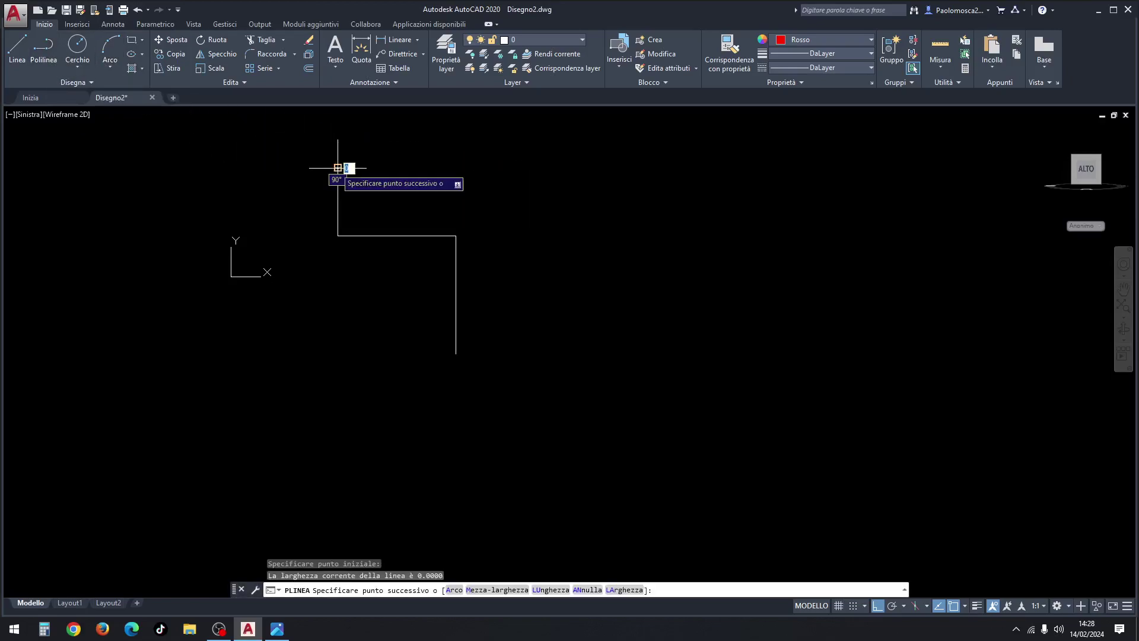
{"action": "left_click", "coordinate": [337, 236]}
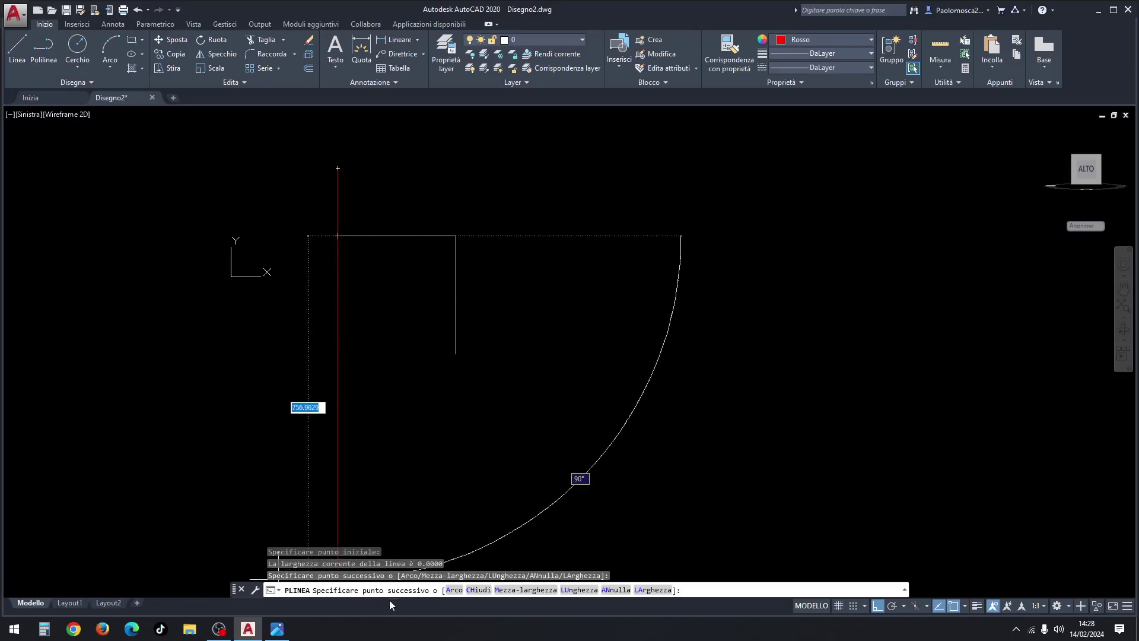
Continue the polyline with a quarter arc to the guide's bottom, then a 150 straight.
{"action": "left_click", "coordinate": [455, 590]}
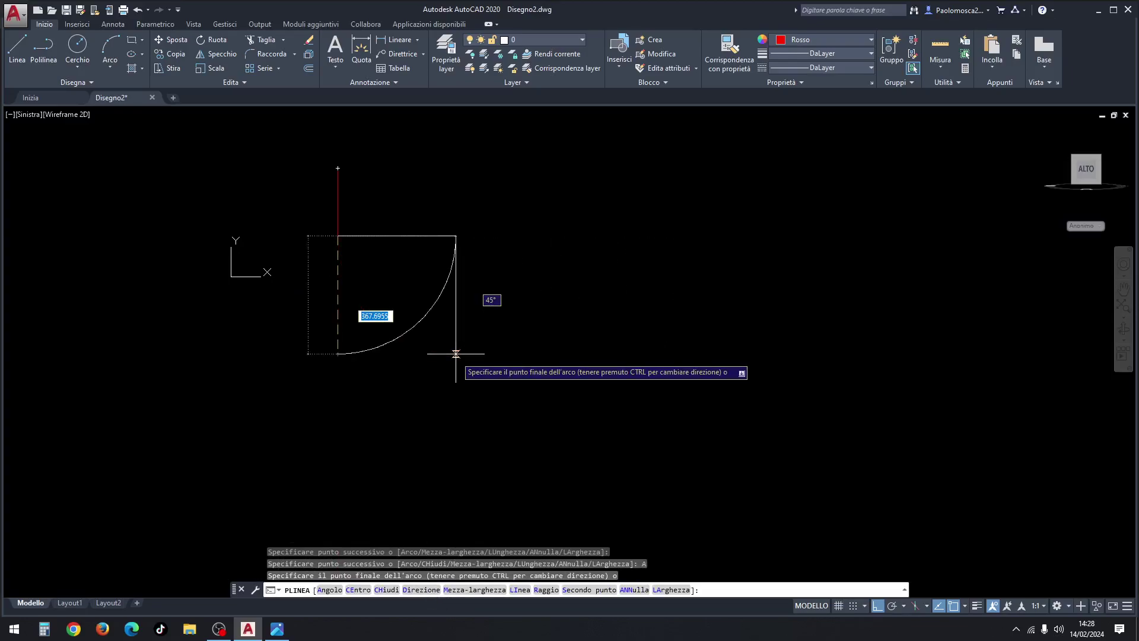
{"action": "left_click", "coordinate": [456, 353]}
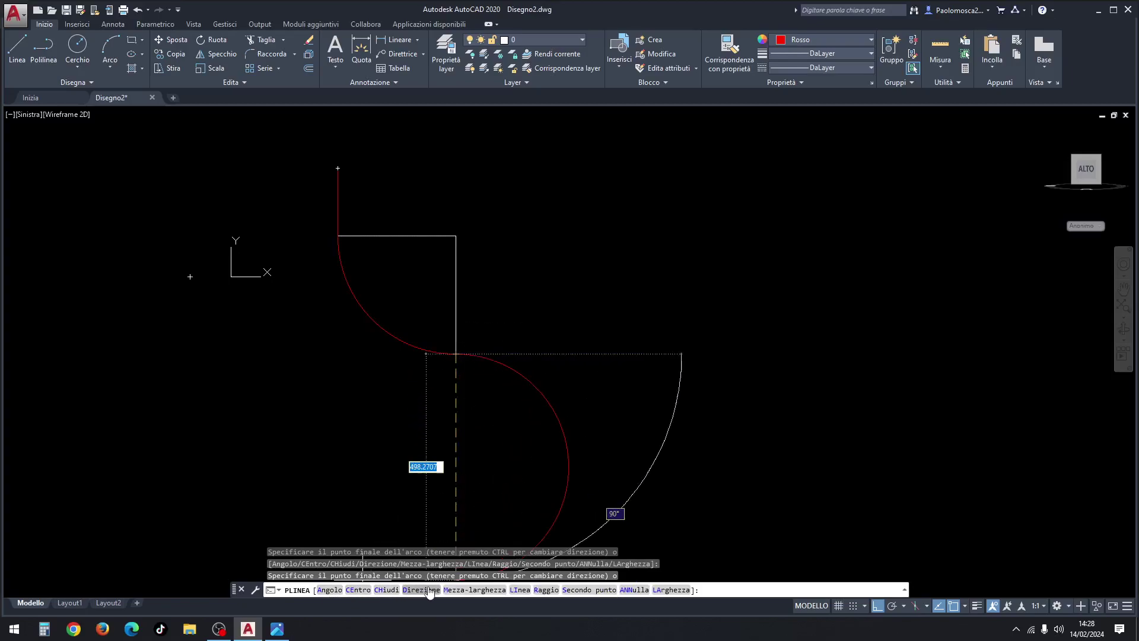
{"action": "left_click", "coordinate": [519, 590]}
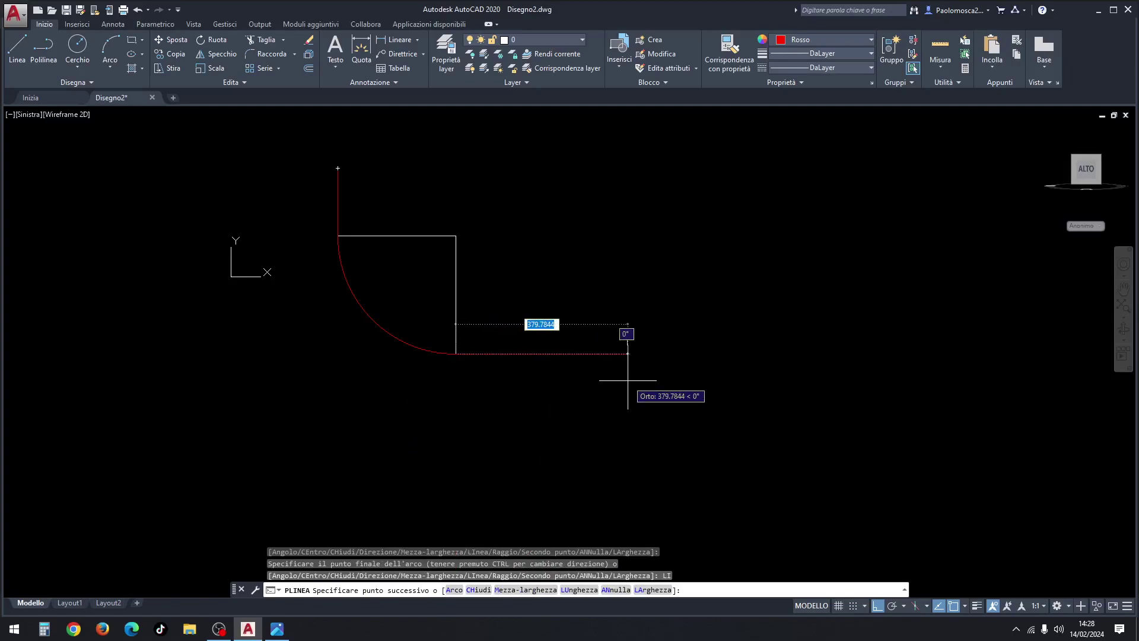
{"action": "key", "text": "BackSpace"}
{"action": "type", "text": "150"}
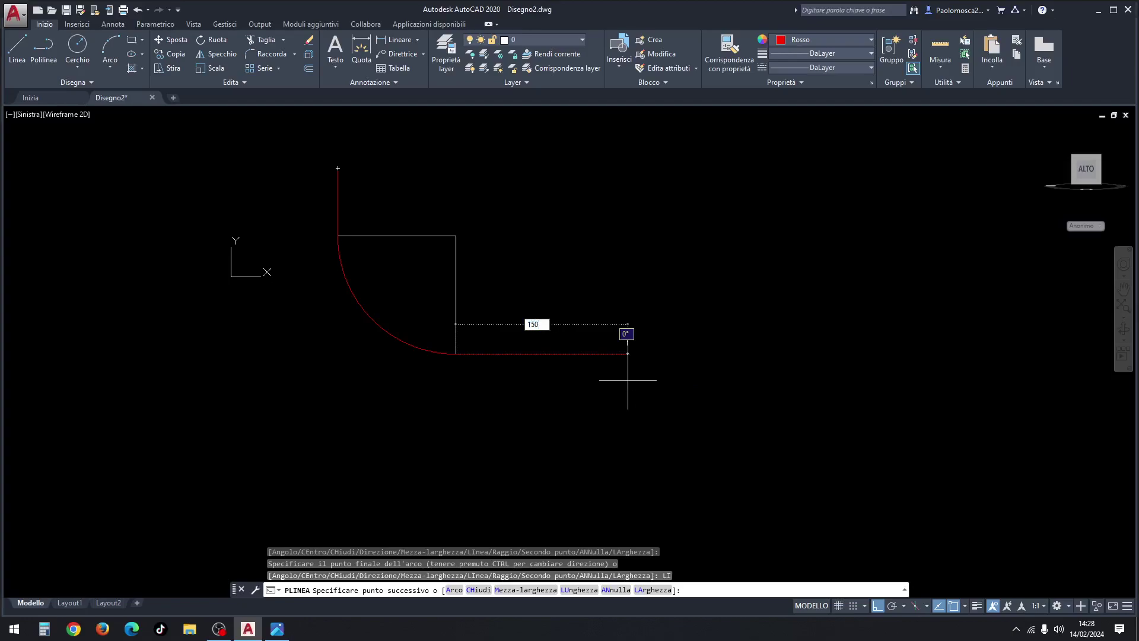
{"action": "key", "text": "Return"}
{"action": "key", "text": "Escape"}
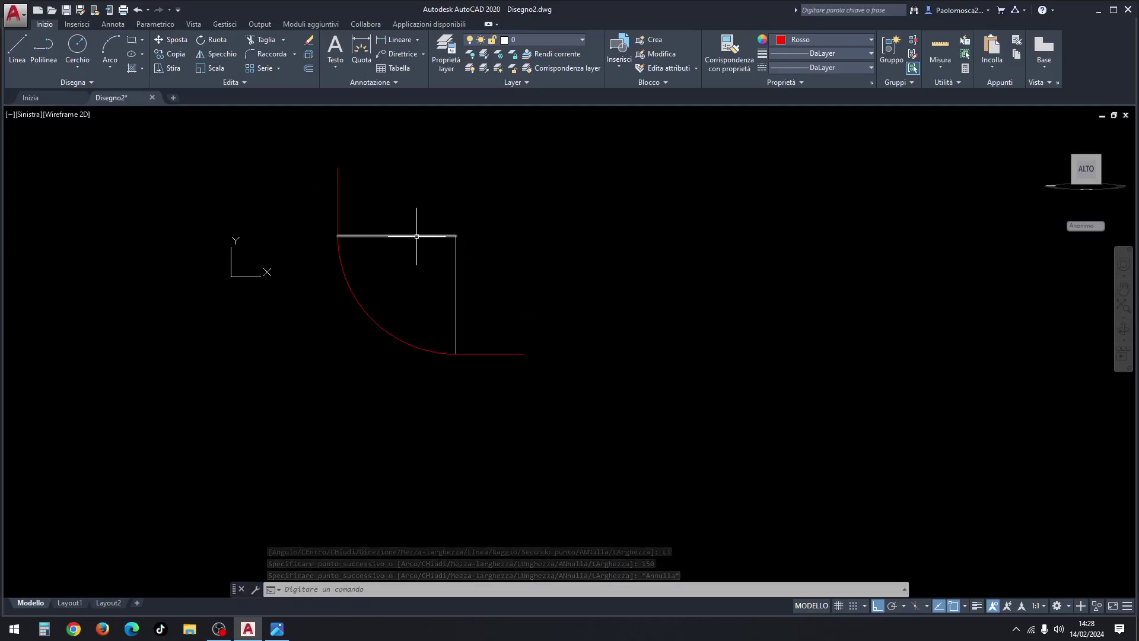
Erase the white vertical and horizontal guide lines.
{"action": "left_click", "coordinate": [456, 267]}
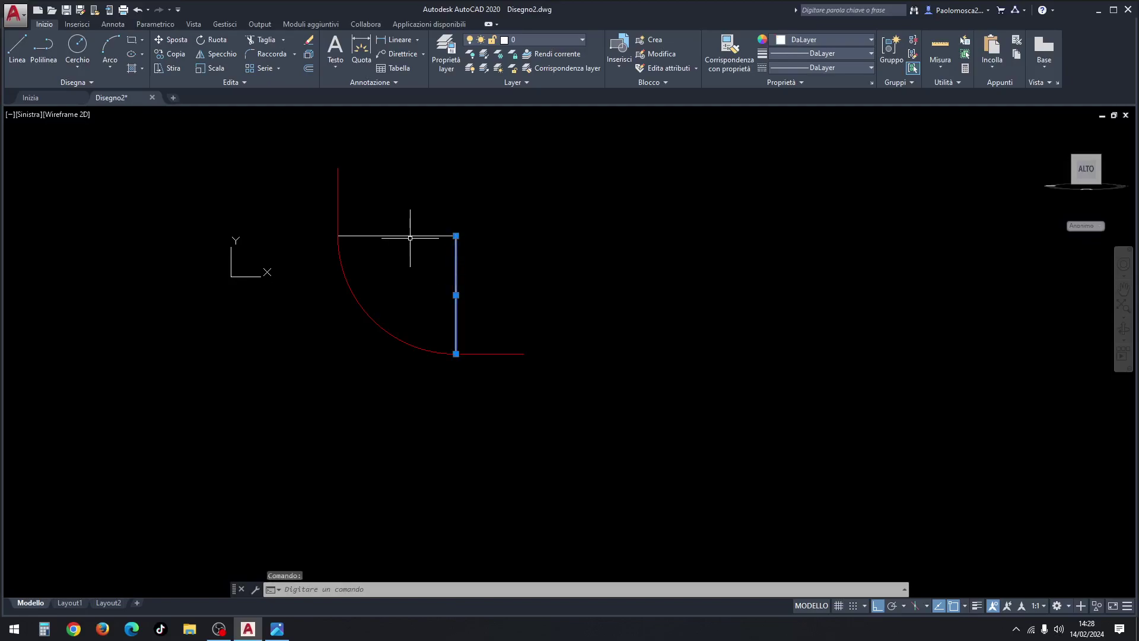
{"action": "left_click", "coordinate": [409, 236]}
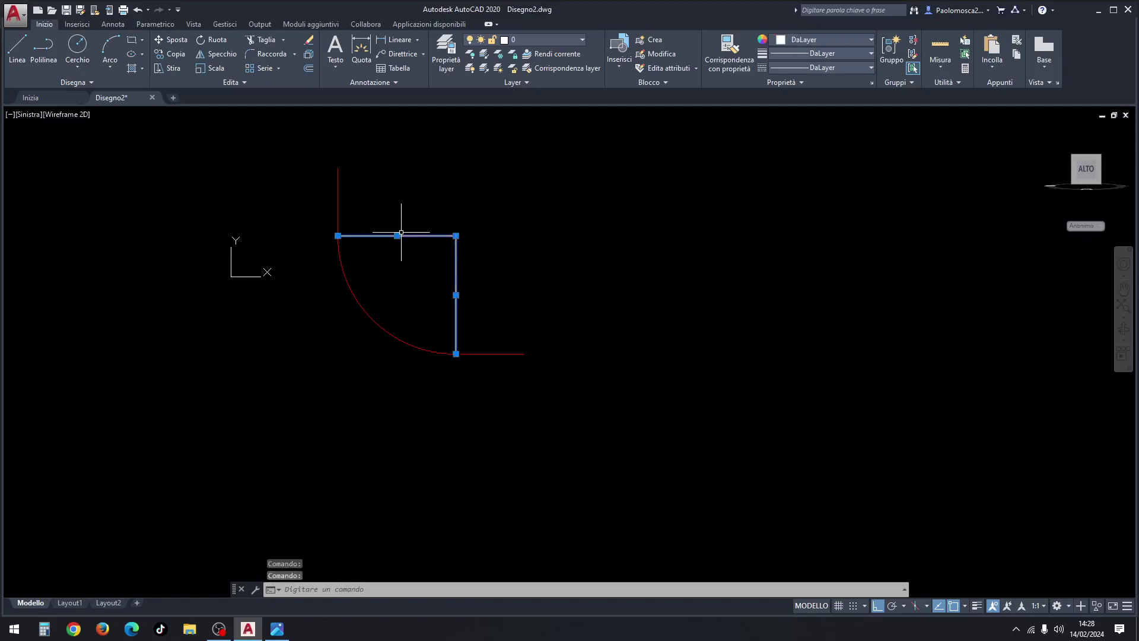
{"action": "left_click", "coordinate": [308, 41]}
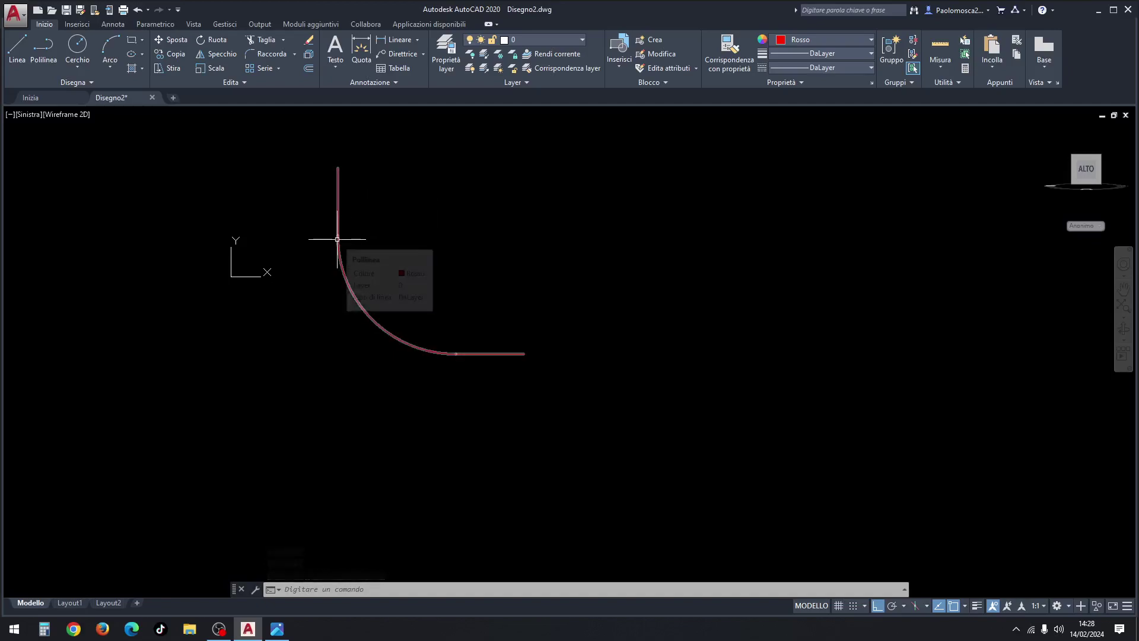
Send the red polyline to the back and delete the vertical line above the arc.
{"action": "left_click", "coordinate": [337, 238]}
{"action": "right_click", "coordinate": [395, 199]}
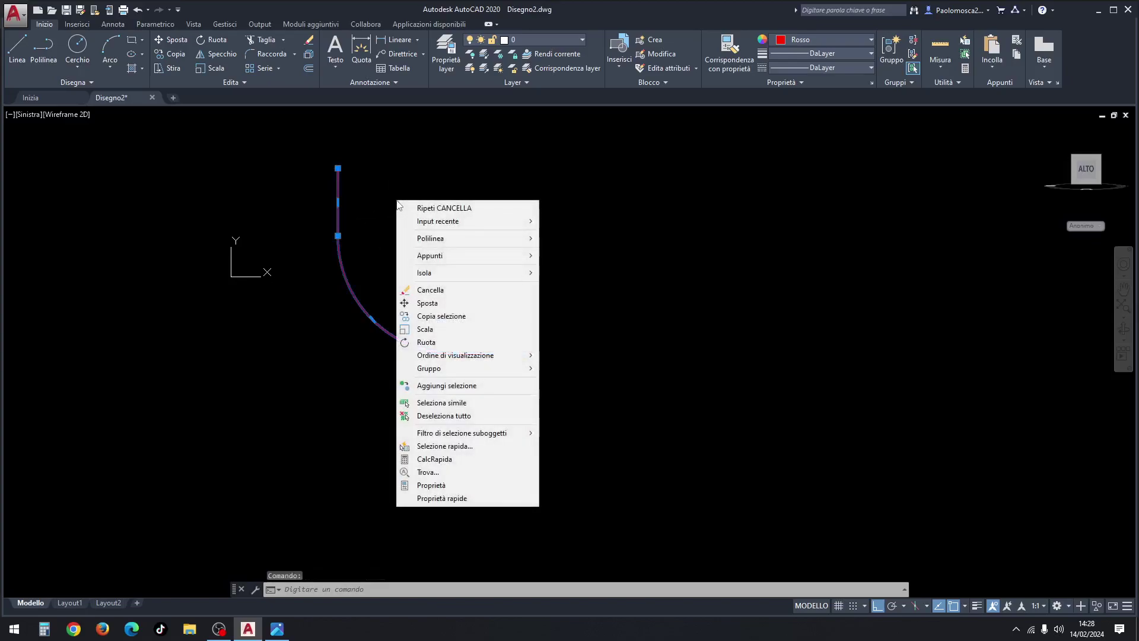
{"action": "mouse_move", "coordinate": [455, 354]}
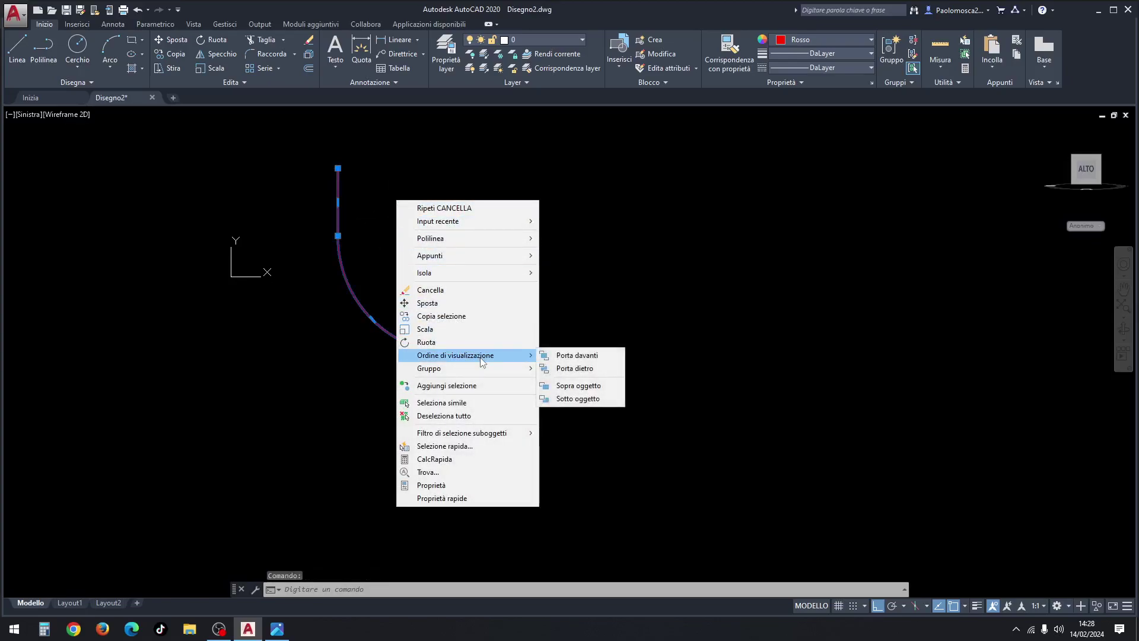
{"action": "left_click", "coordinate": [575, 368]}
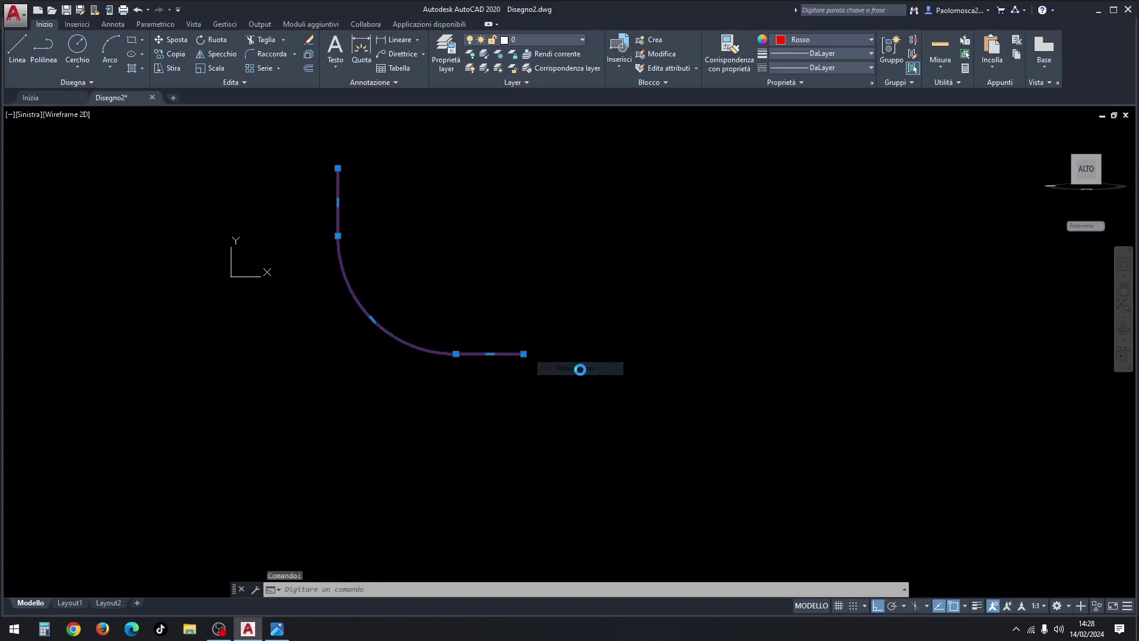
{"action": "left_click", "coordinate": [338, 202]}
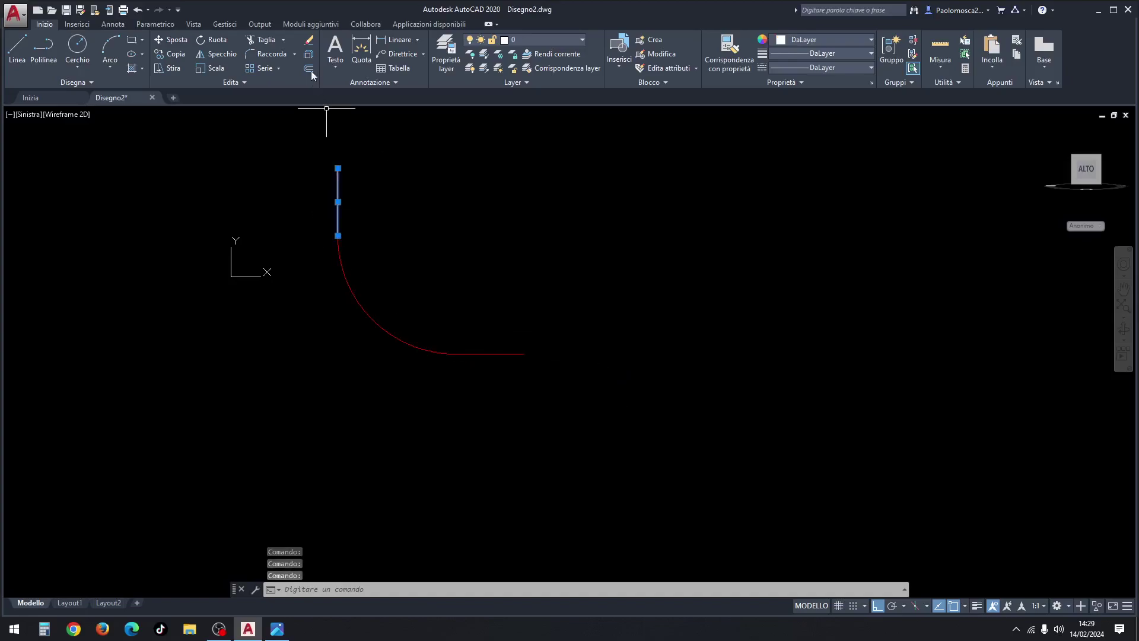
{"action": "left_click", "coordinate": [313, 41]}
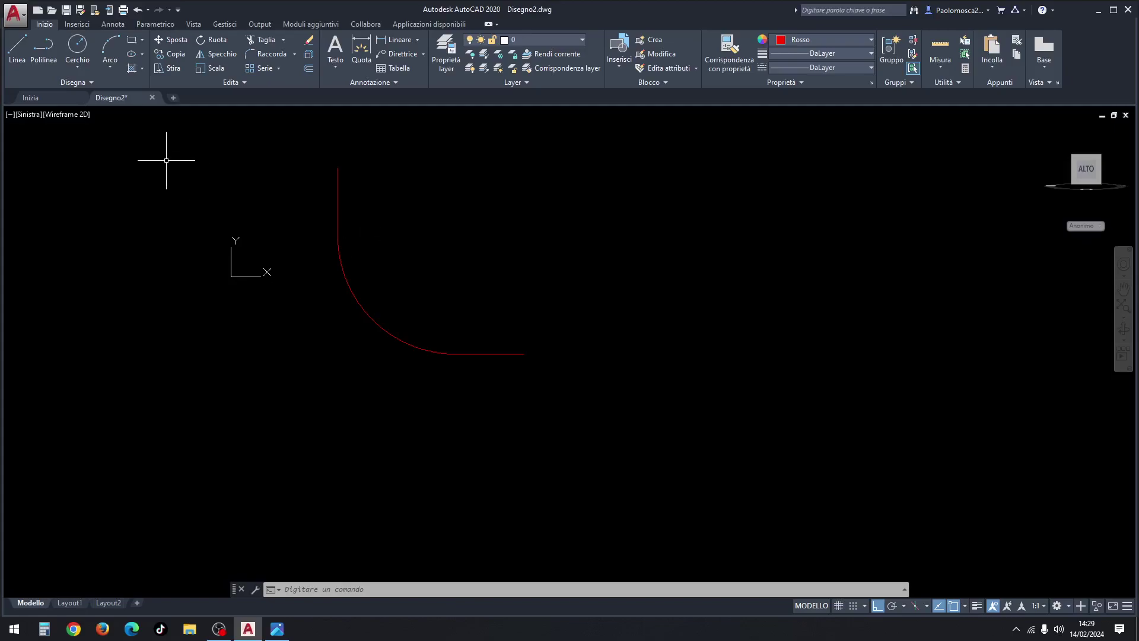
Switch to the south-west isometric view and frame the red arc.
{"action": "left_click", "coordinate": [22, 116]}
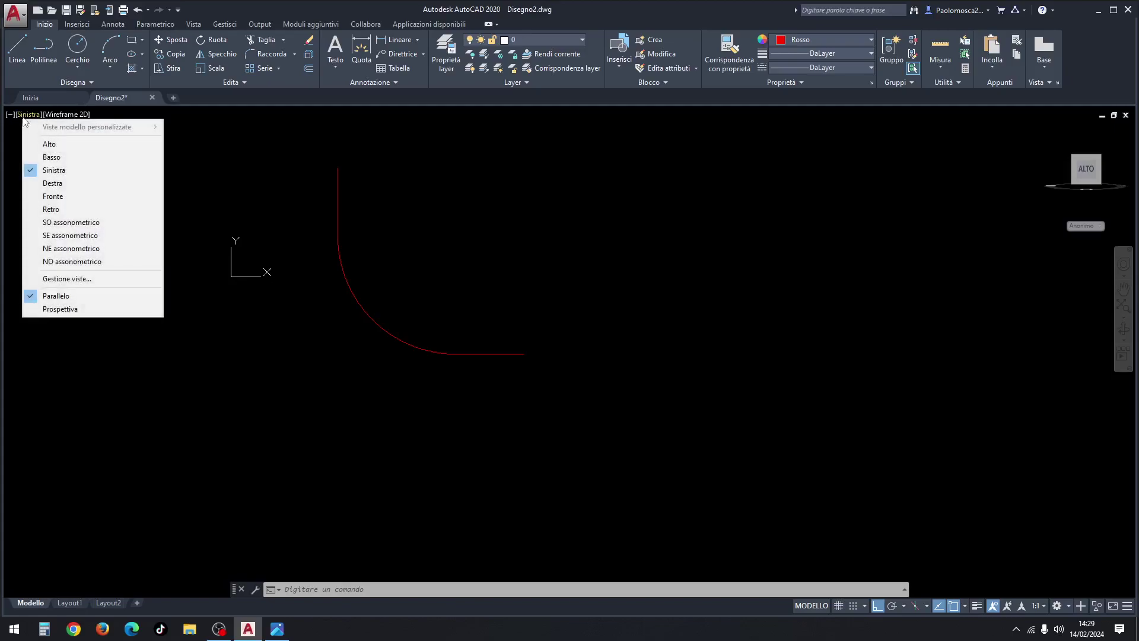
{"action": "left_click", "coordinate": [92, 223]}
{"action": "scroll", "coordinate": [429, 231], "scroll_direction": "down", "scroll_amount": 3}
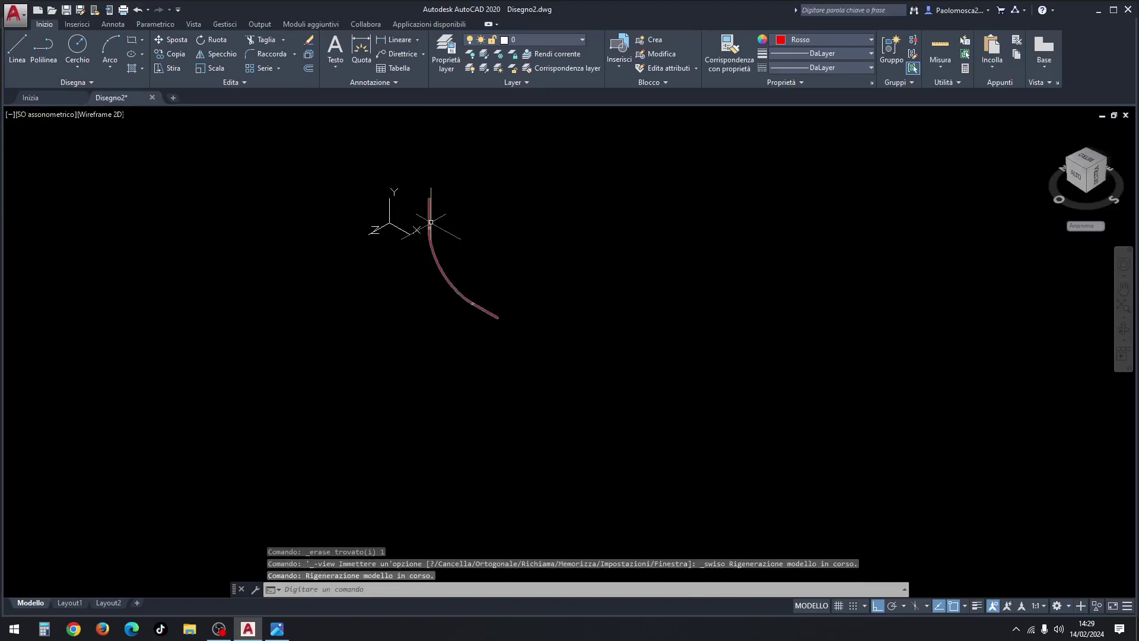
{"action": "middle_click_drag", "start_coordinate": [486, 203], "coordinate": [453, 202]}
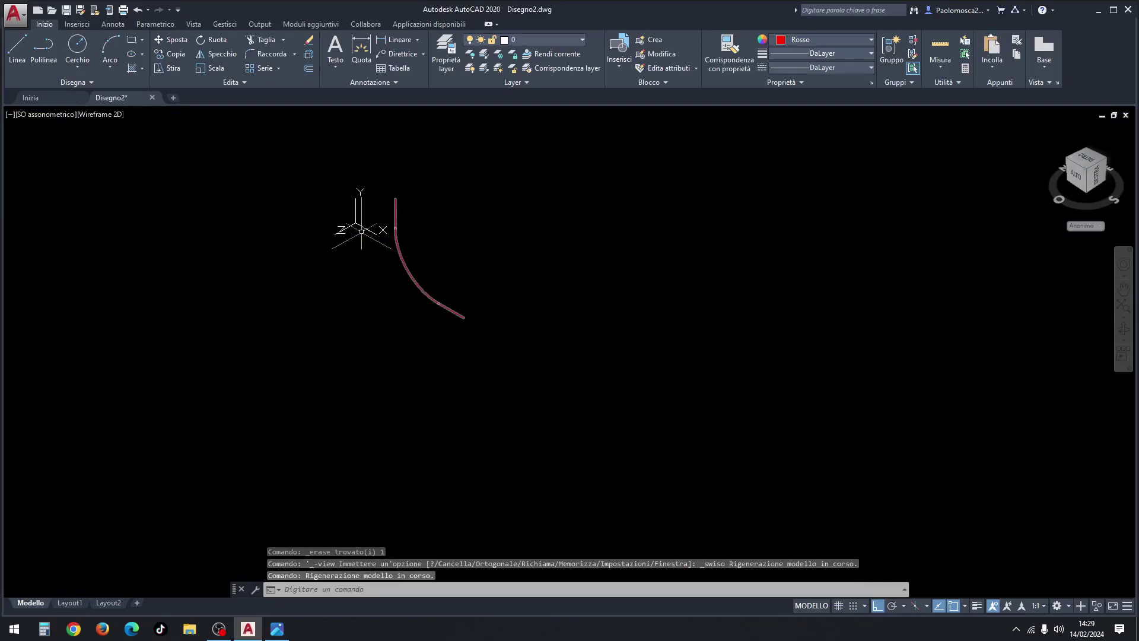
Cancel a started UCS origin move and bring up the reference drawing in Photos.
{"action": "left_click", "coordinate": [355, 222]}
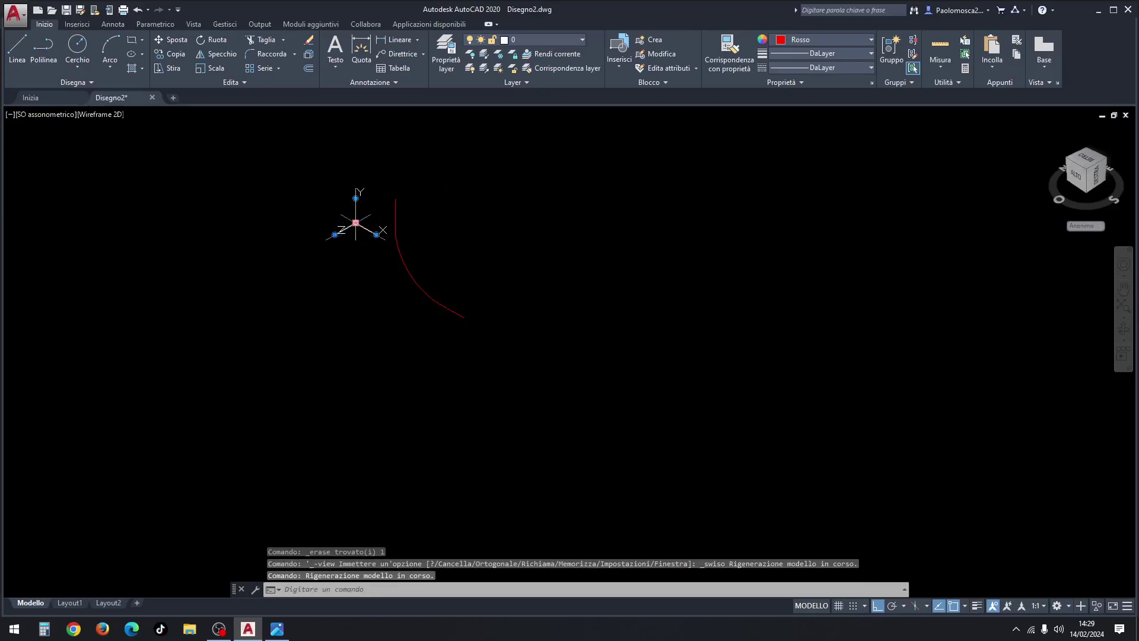
{"action": "left_click", "coordinate": [174, 327]}
{"action": "key", "text": "Escape"}
{"action": "key", "text": "Escape"}
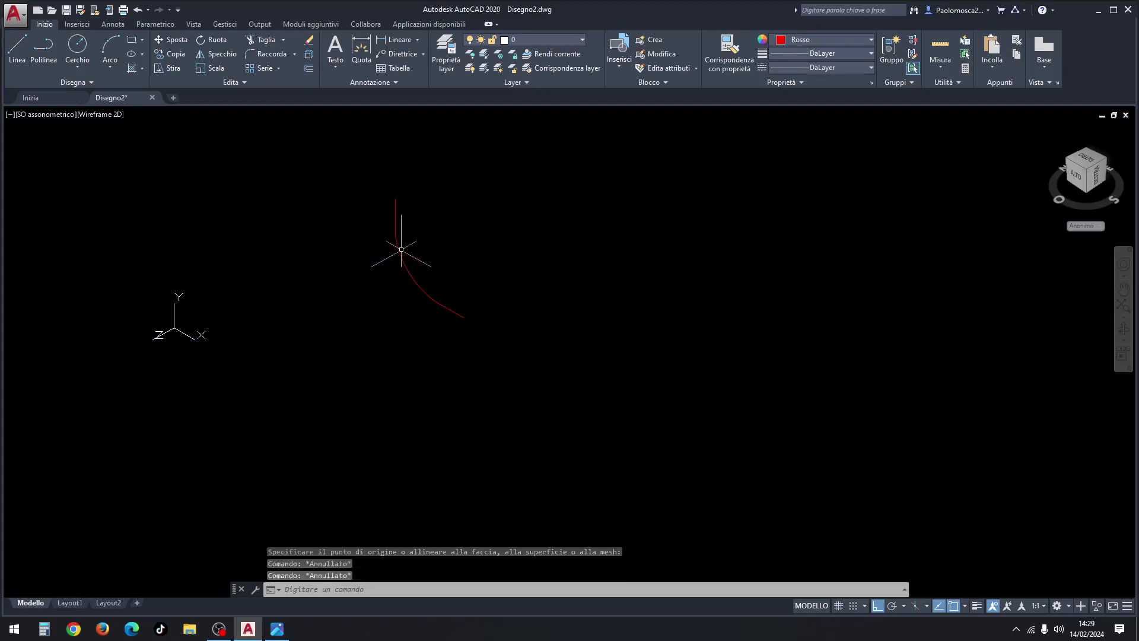
{"action": "left_click", "coordinate": [277, 630]}
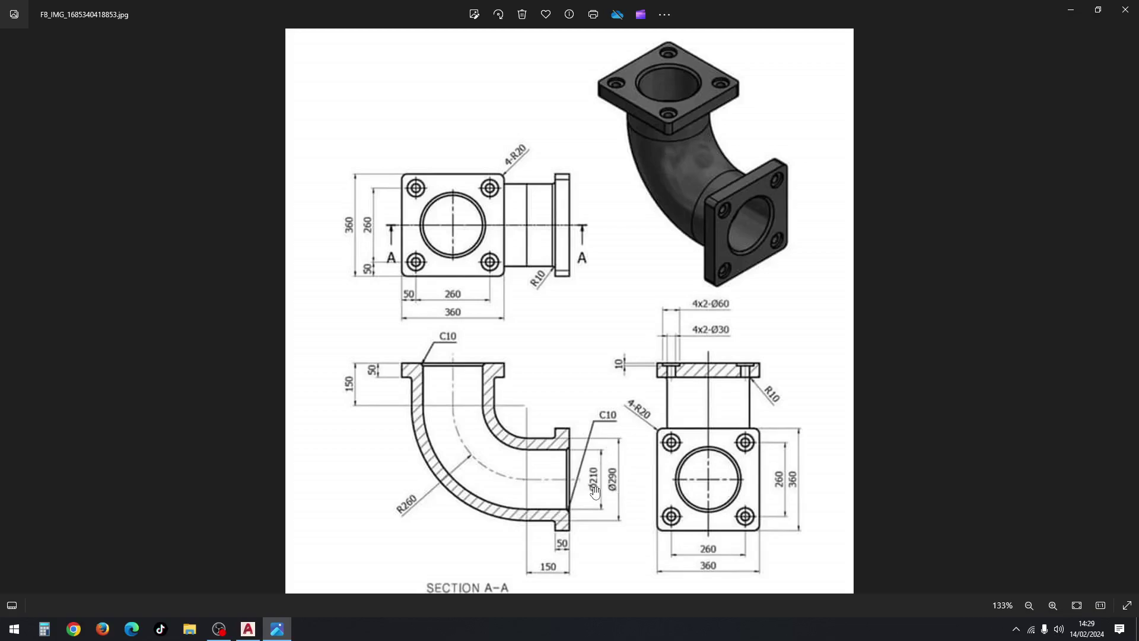
{"action": "left_click", "coordinate": [248, 628]}
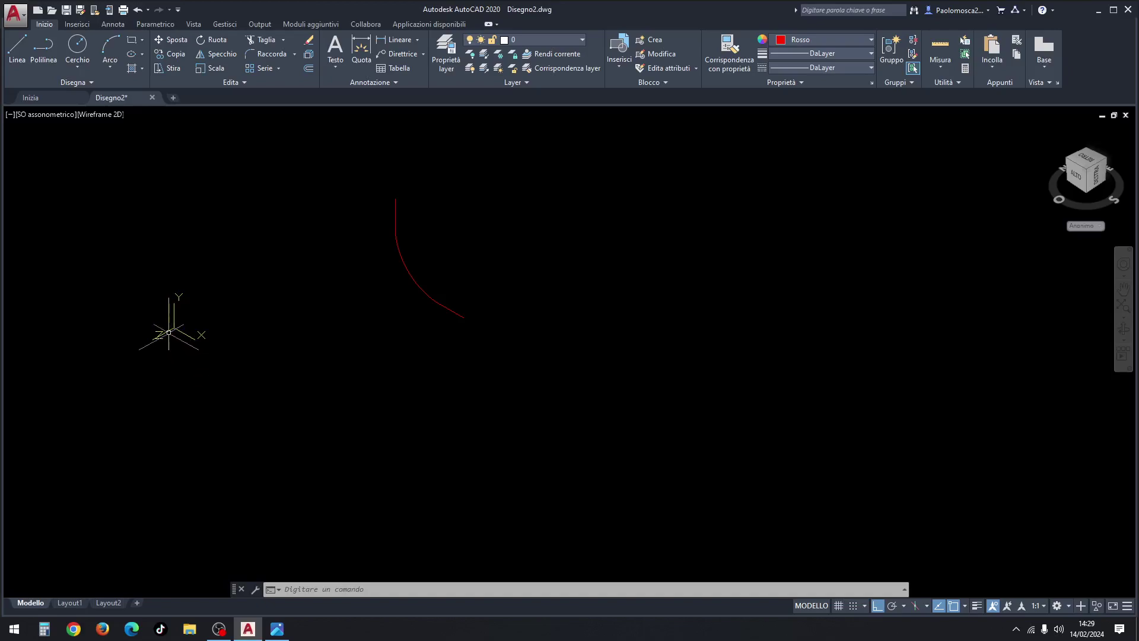
{"action": "left_click", "coordinate": [169, 332]}
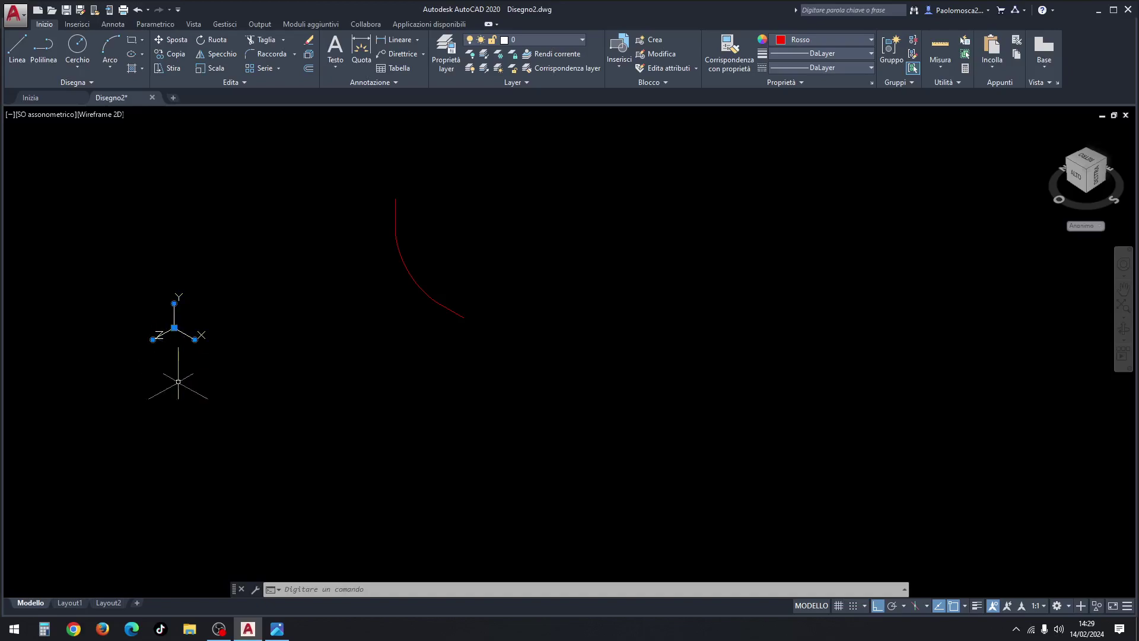
Point the UCS Z axis straight up and set new objects to ByLayer colour.
{"action": "left_click", "coordinate": [153, 340]}
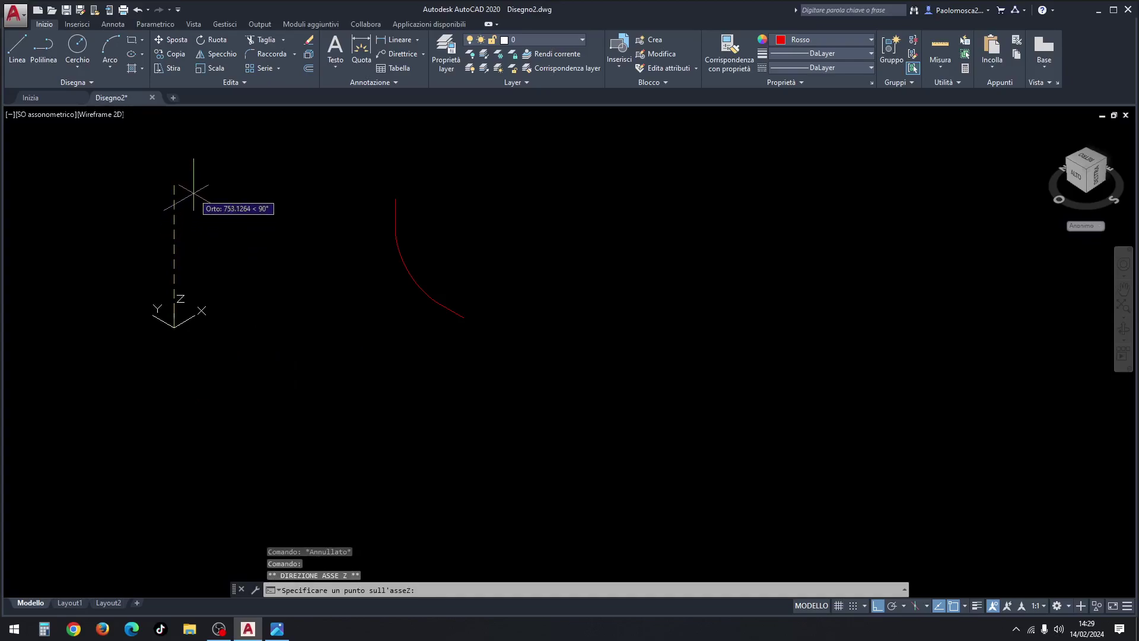
{"action": "left_click", "coordinate": [193, 193]}
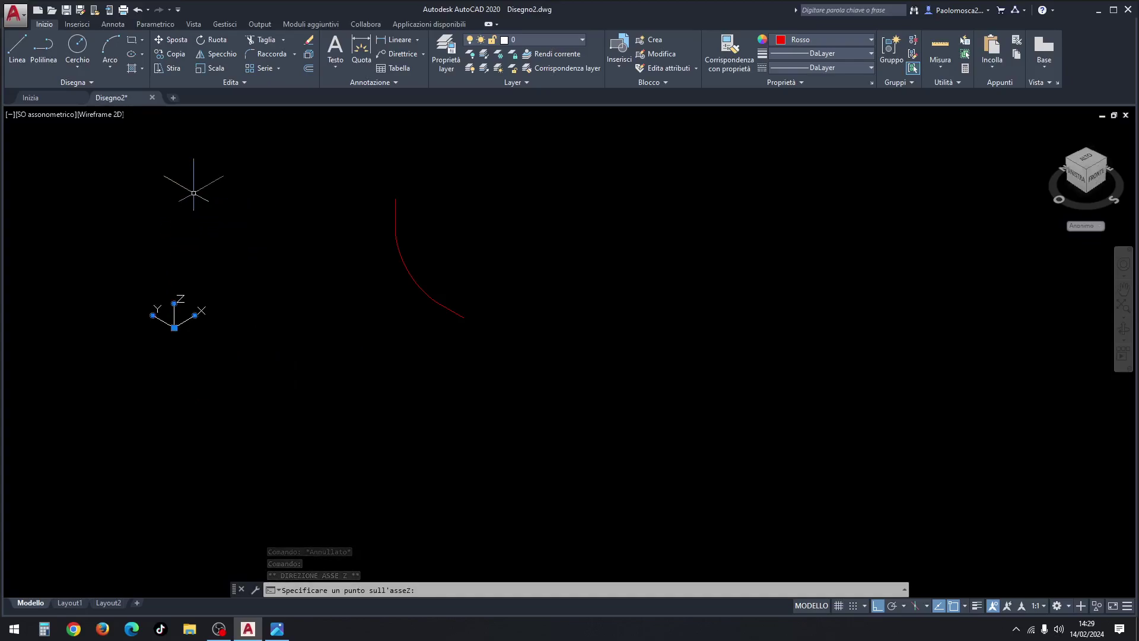
{"action": "left_click", "coordinate": [80, 72]}
{"action": "left_click", "coordinate": [104, 113]}
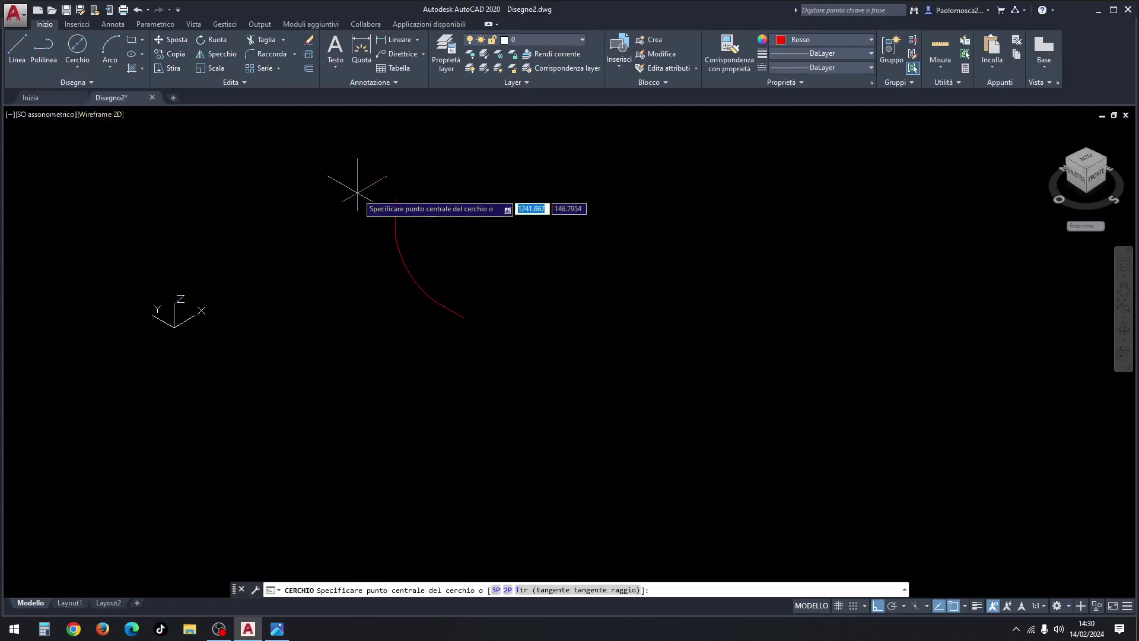
{"action": "key", "text": "Escape"}
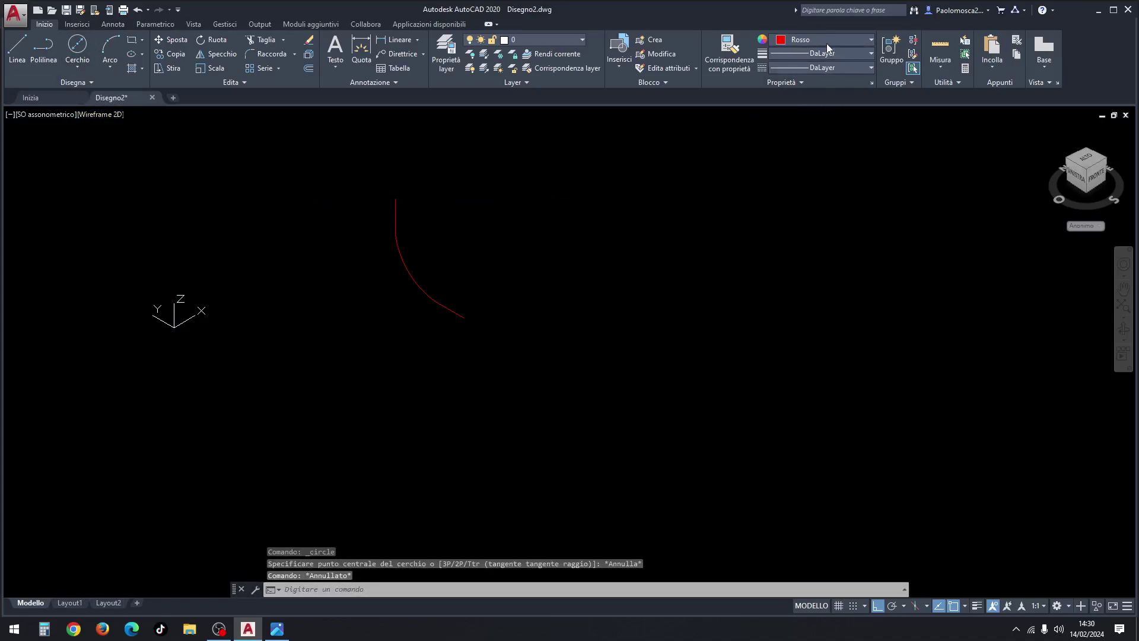
{"action": "left_click", "coordinate": [828, 41]}
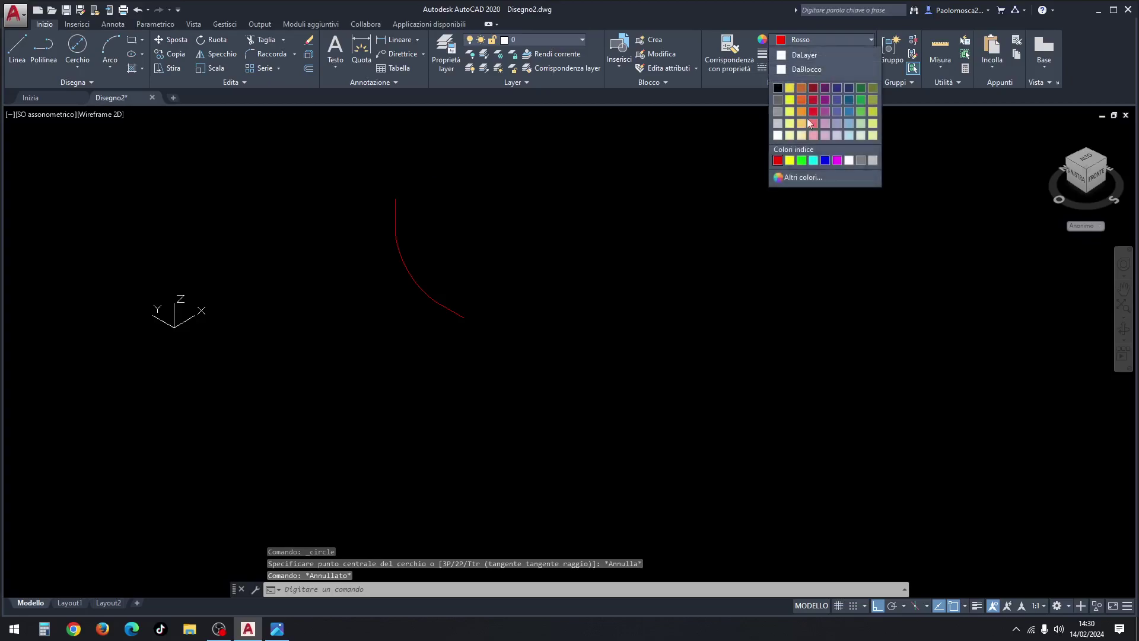
{"action": "left_click", "coordinate": [804, 54]}
Draw concentric 210 and 290 diameter circles at the red arc's upper end.
{"action": "left_click", "coordinate": [78, 52]}
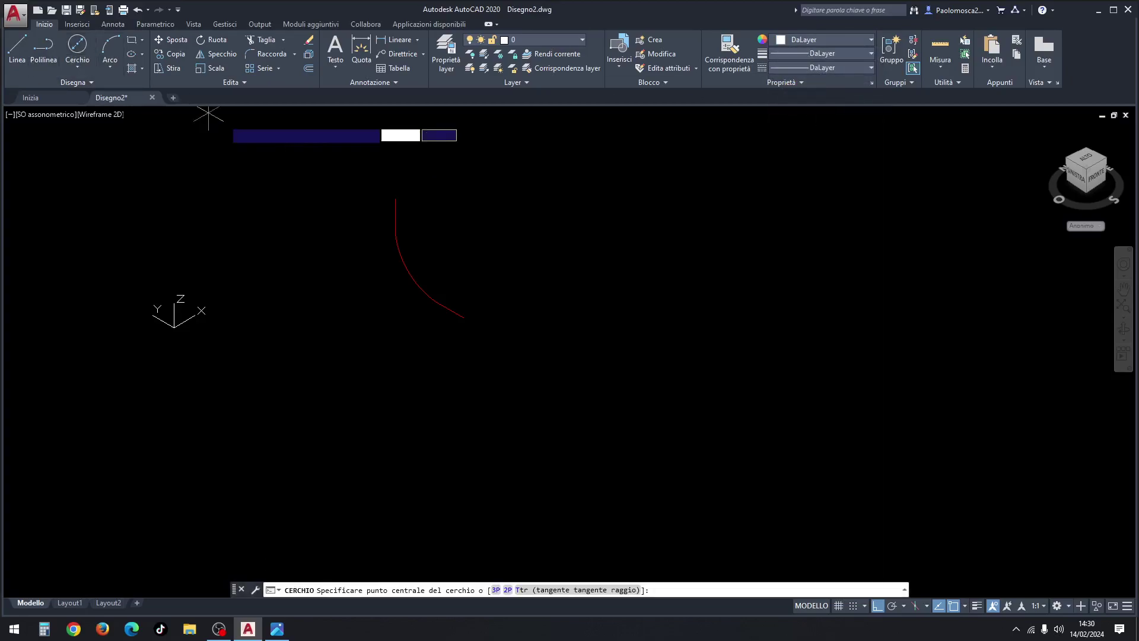
{"action": "left_click", "coordinate": [395, 199]}
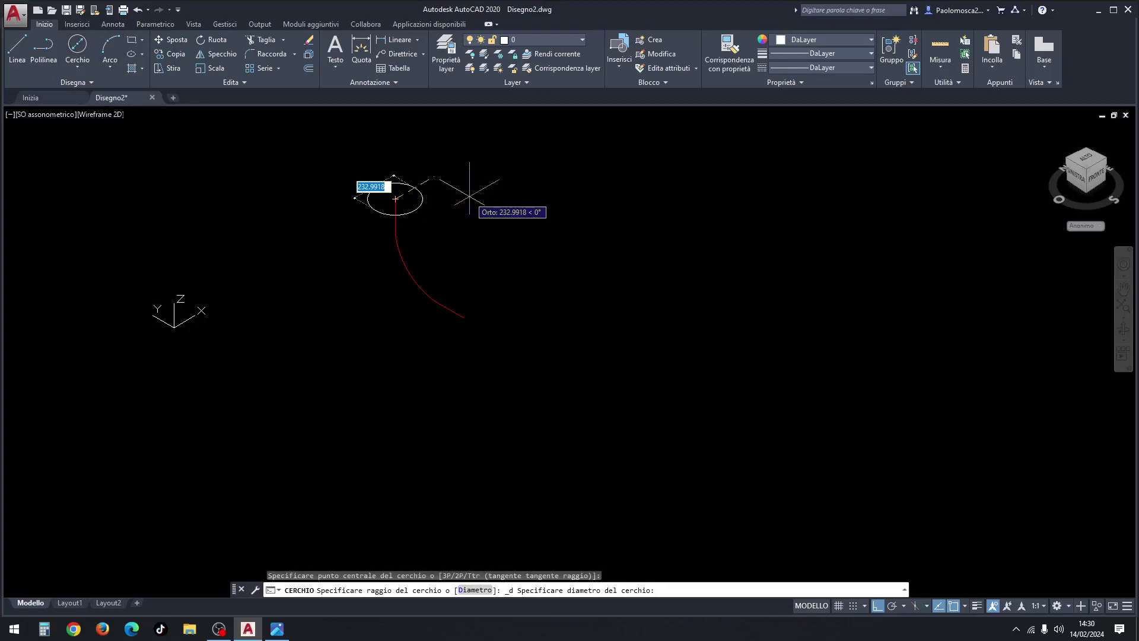
{"action": "type", "text": "210"}
{"action": "key", "text": "Return"}
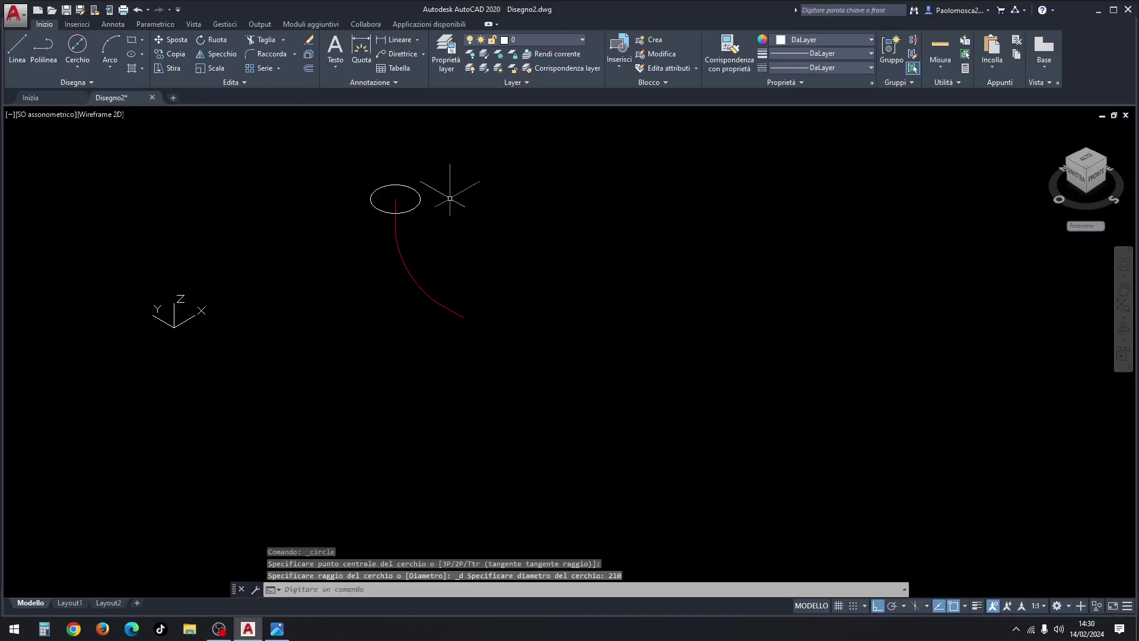
{"action": "scroll", "coordinate": [466, 196], "scroll_direction": "up", "scroll_amount": 1}
{"action": "left_click", "coordinate": [79, 57]}
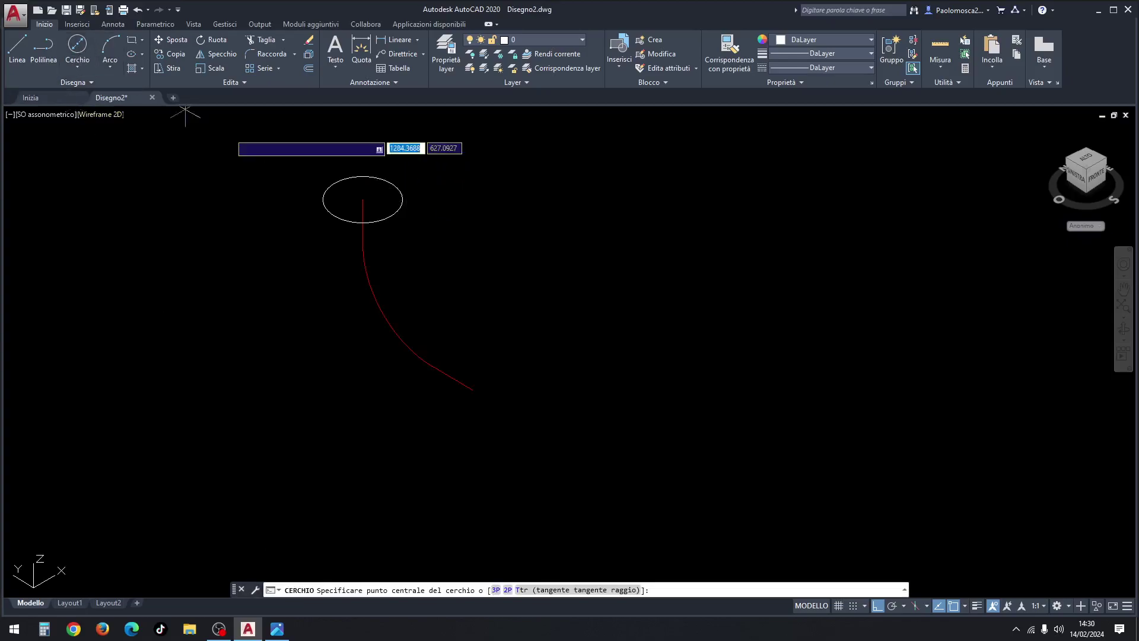
{"action": "left_click", "coordinate": [362, 200]}
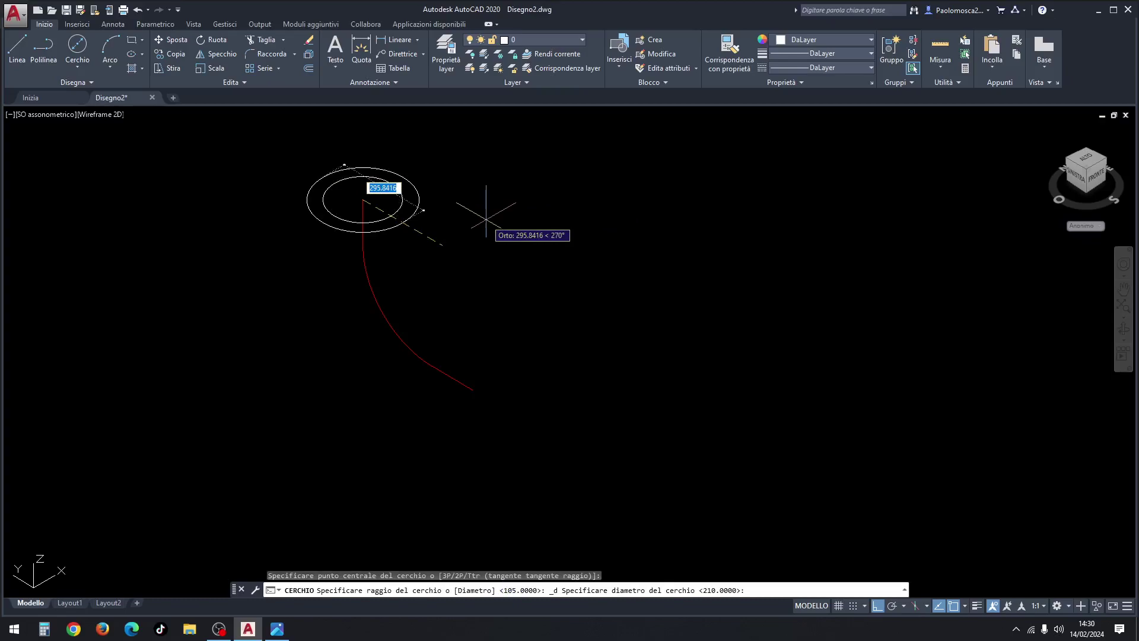
{"action": "type", "text": "290"}
{"action": "key", "text": "Return"}
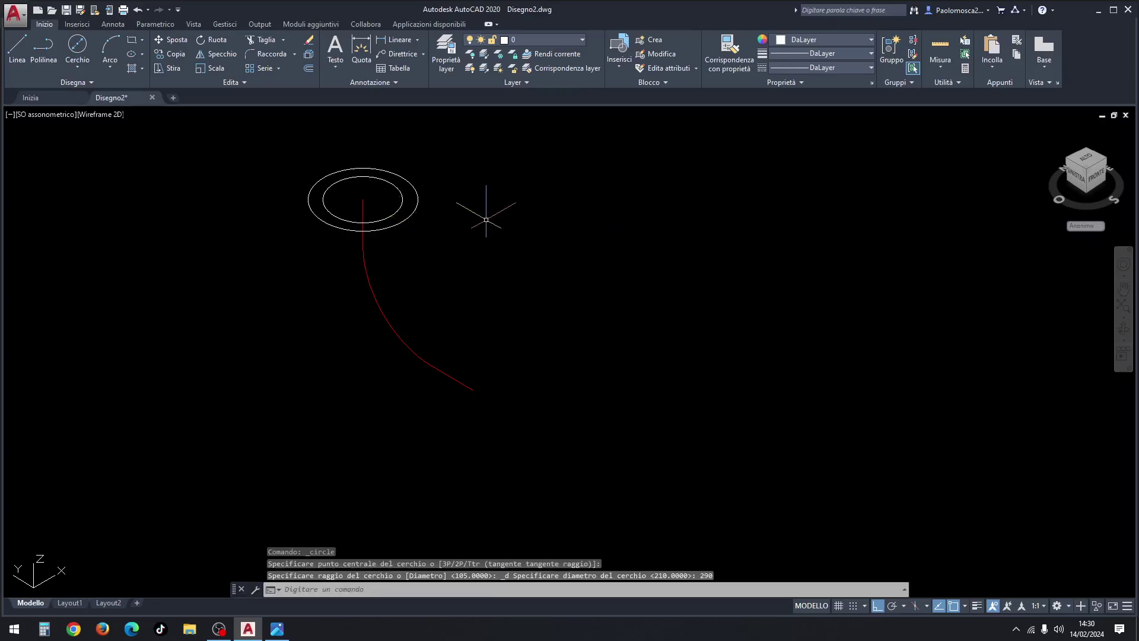
{"action": "scroll", "coordinate": [391, 275], "scroll_direction": "down", "scroll_amount": 2}
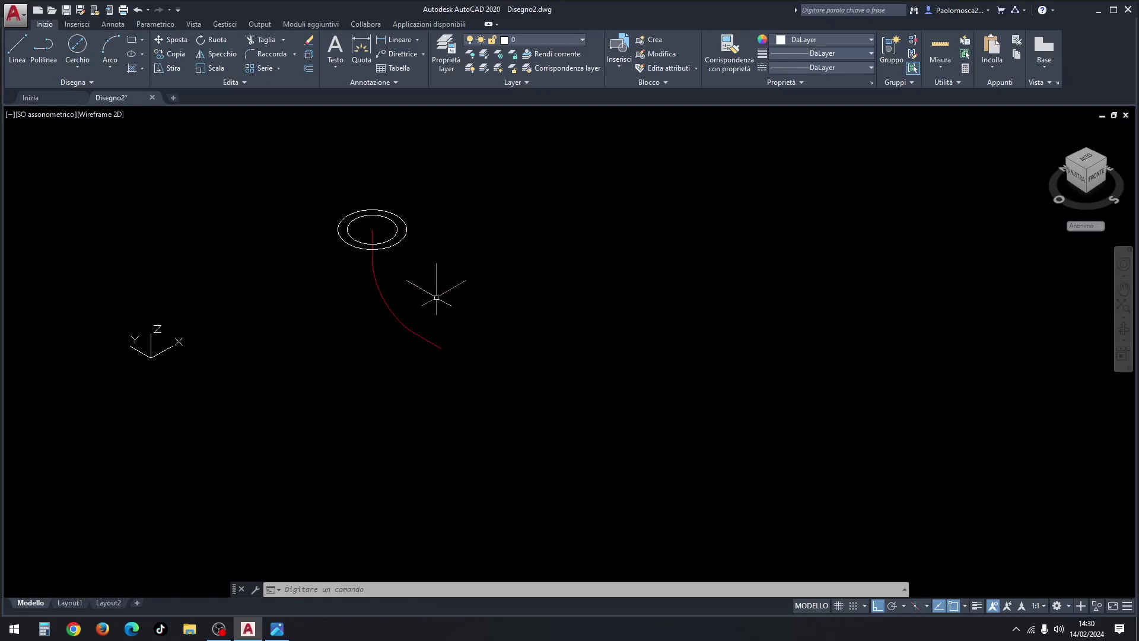
Sweep the 210 and 290 circles along the red arc path.
{"action": "type", "text": "s"}
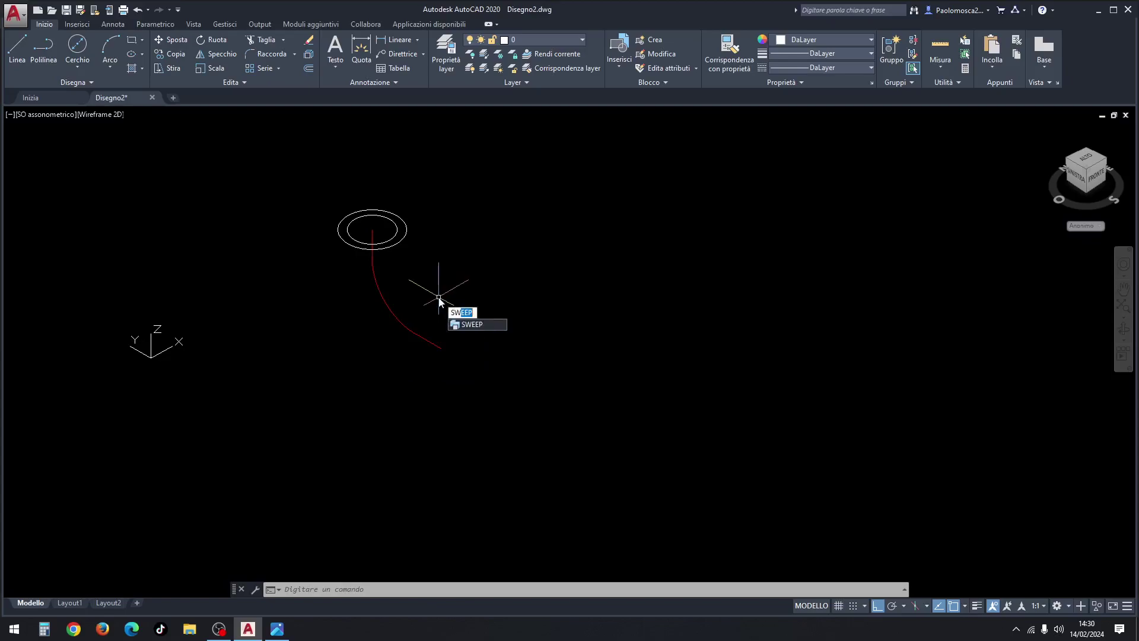
{"action": "key", "text": "Return"}
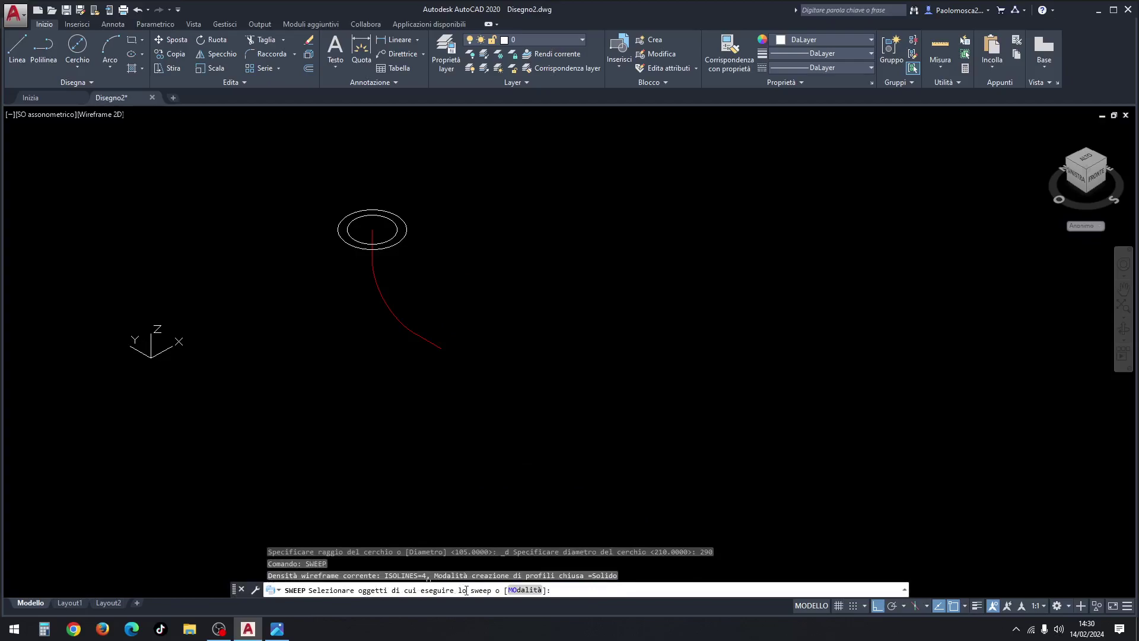
{"action": "left_click", "coordinate": [408, 235]}
{"action": "left_click", "coordinate": [398, 231]}
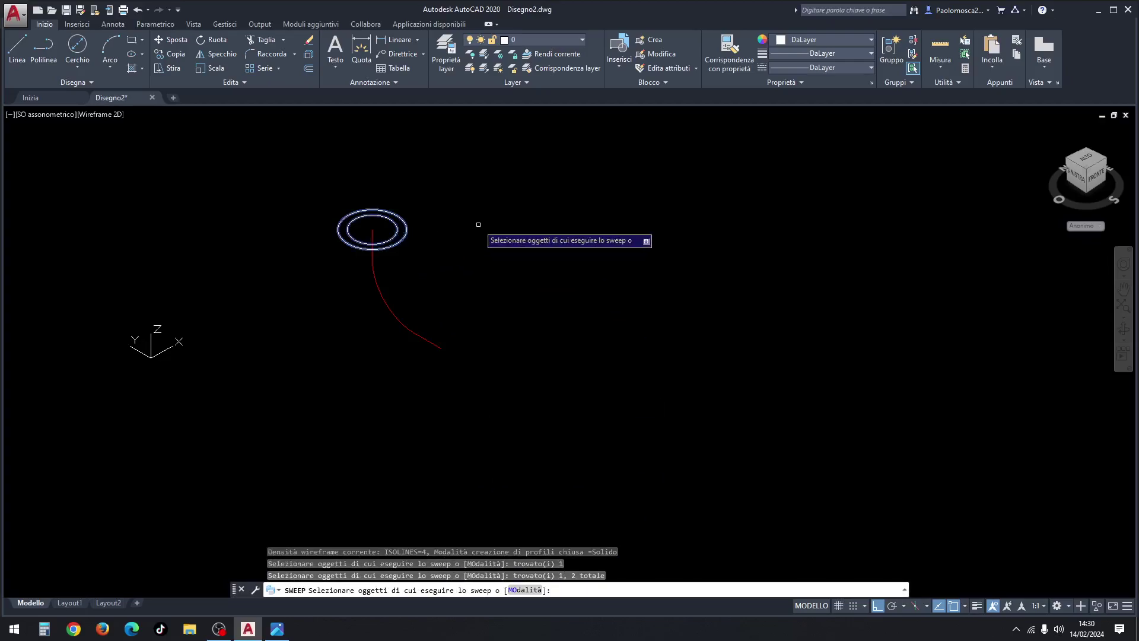
{"action": "key", "text": "Return"}
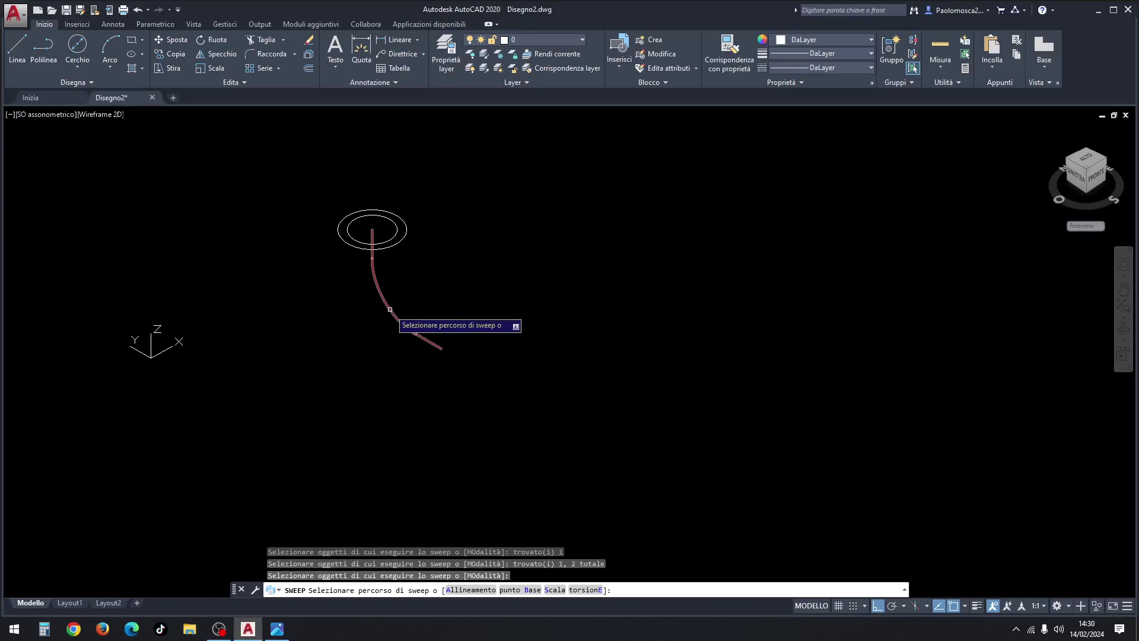
{"action": "left_click", "coordinate": [390, 309]}
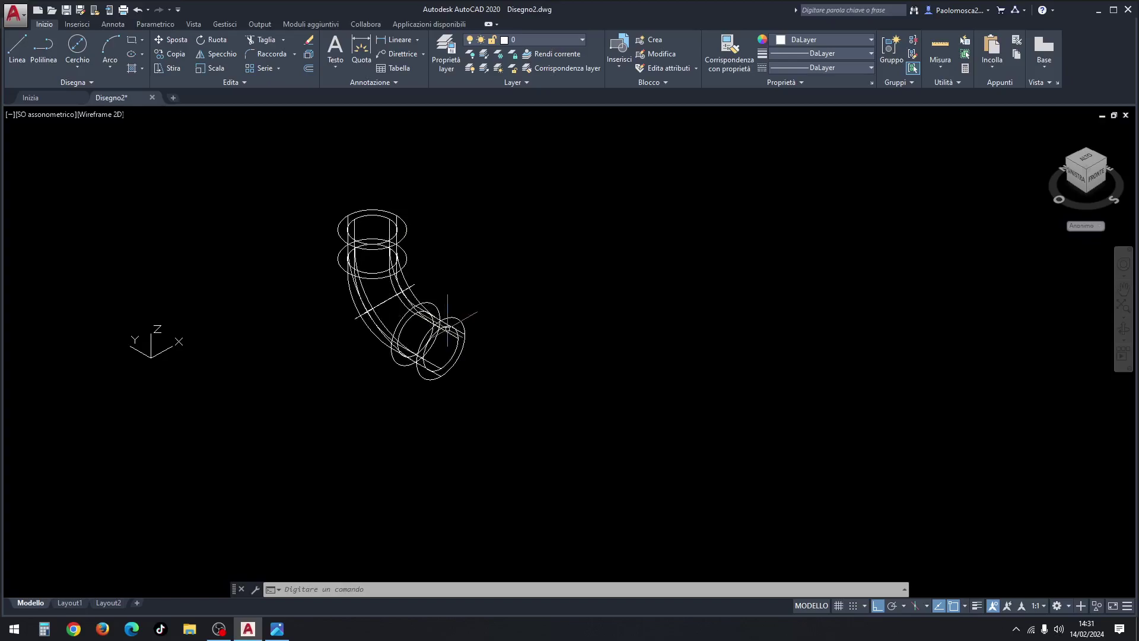
Reframe the swept elbow and shade it in the Realistic visual style.
{"action": "scroll", "coordinate": [463, 322], "scroll_direction": "up", "scroll_amount": 2}
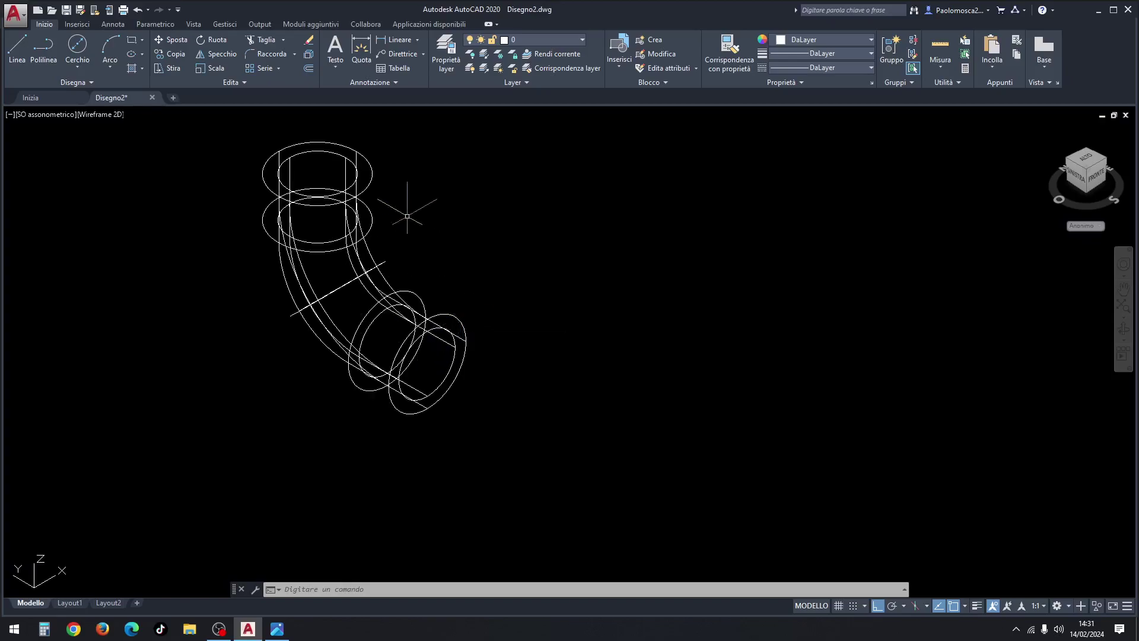
{"action": "left_click", "coordinate": [372, 174]}
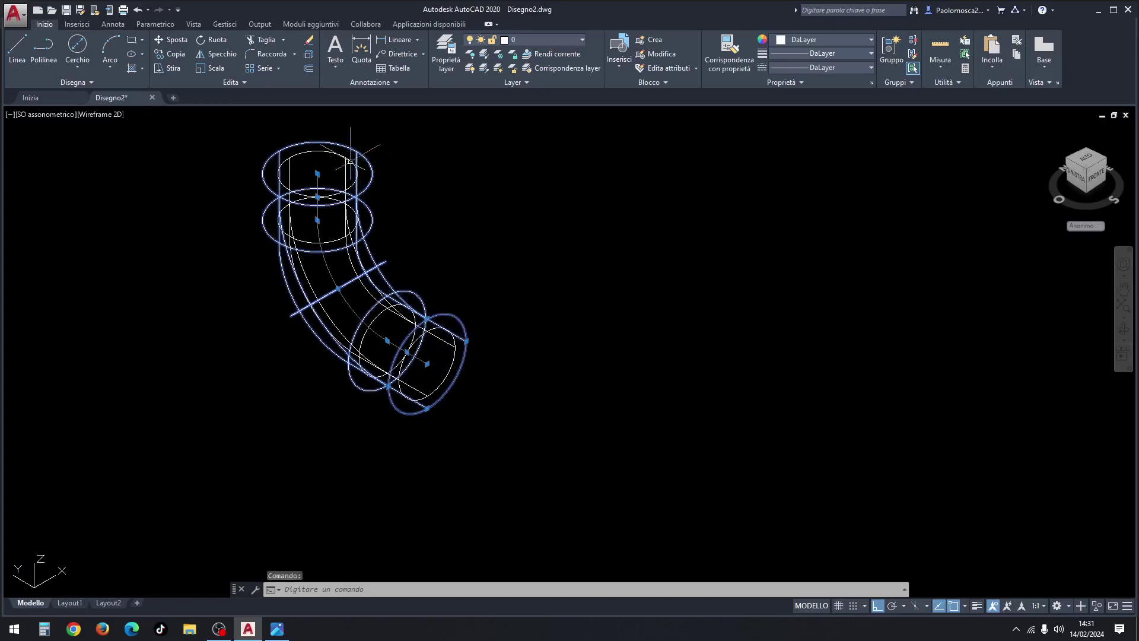
{"action": "key", "text": "Escape"}
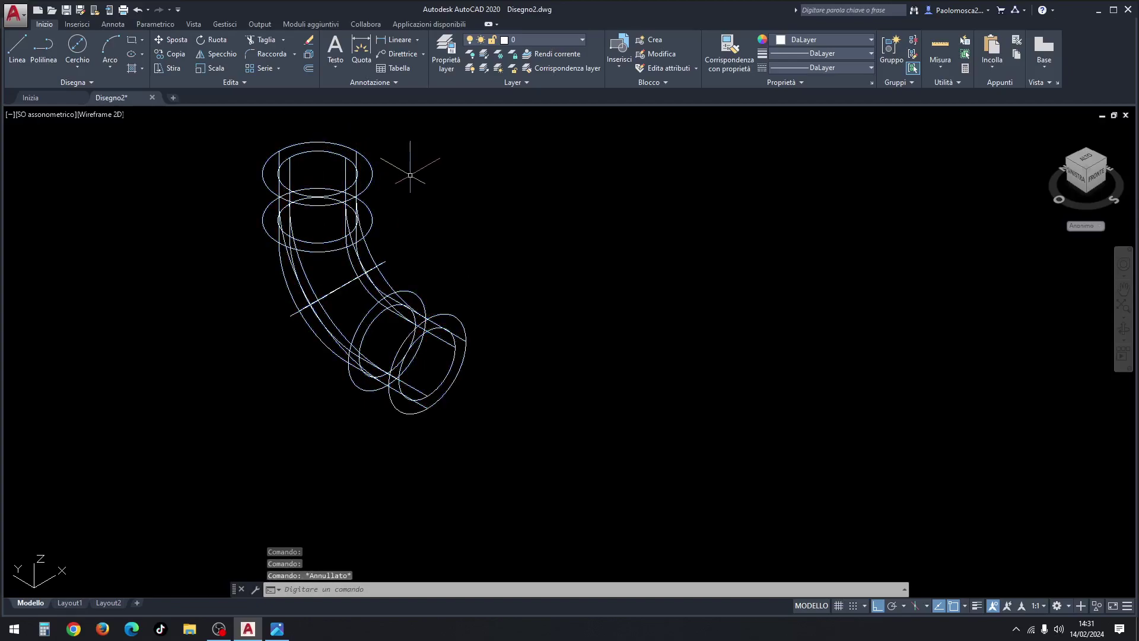
{"action": "key", "text": "Escape"}
{"action": "key", "text": "Escape"}
{"action": "scroll", "coordinate": [424, 198], "scroll_direction": "down", "scroll_amount": 2}
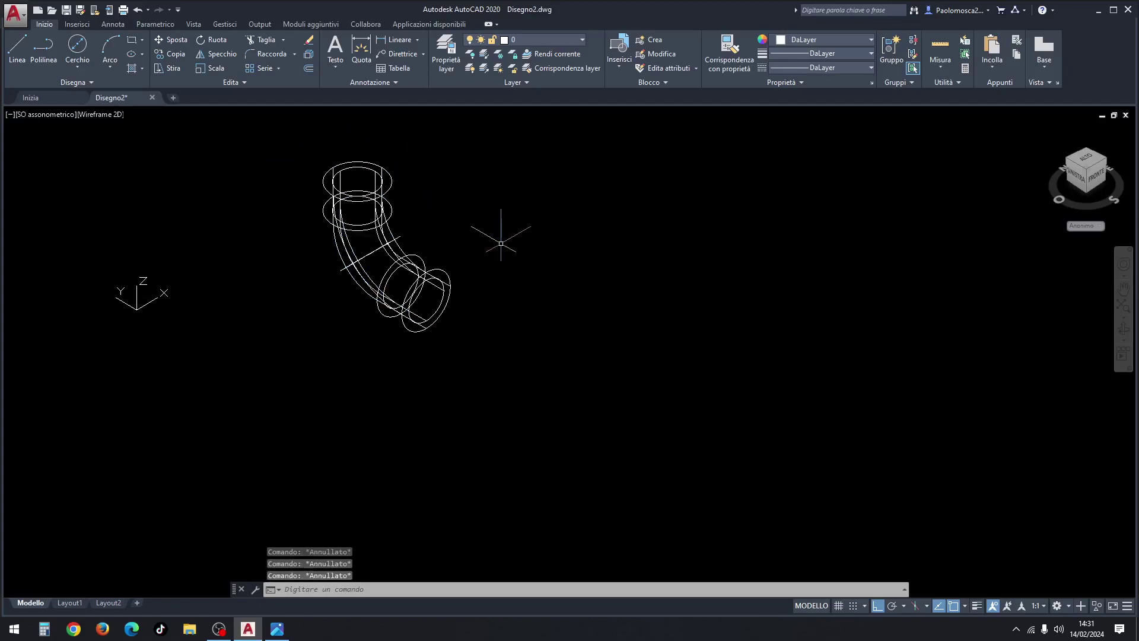
{"action": "middle_click_drag", "start_coordinate": [504, 247], "coordinate": [436, 304]}
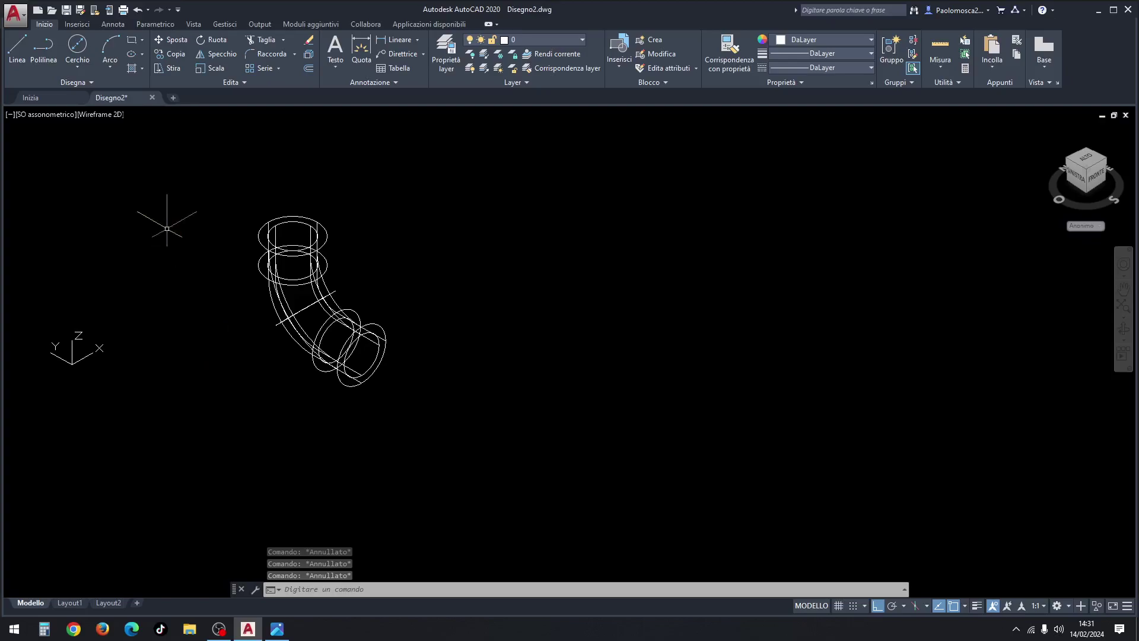
{"action": "left_click", "coordinate": [89, 115]}
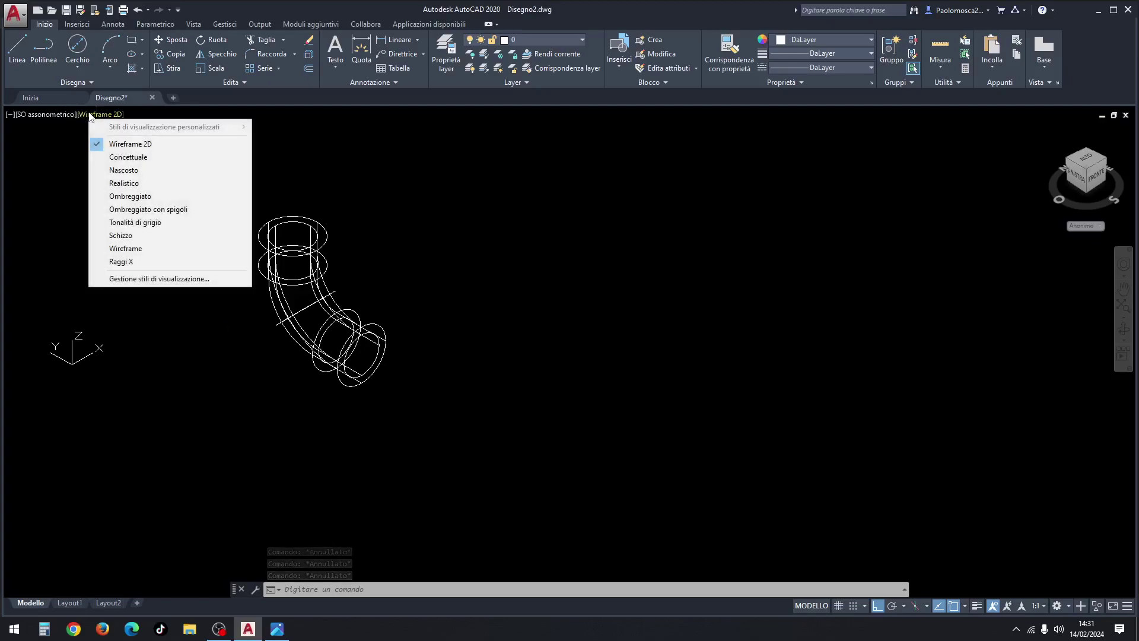
{"action": "left_click", "coordinate": [145, 182]}
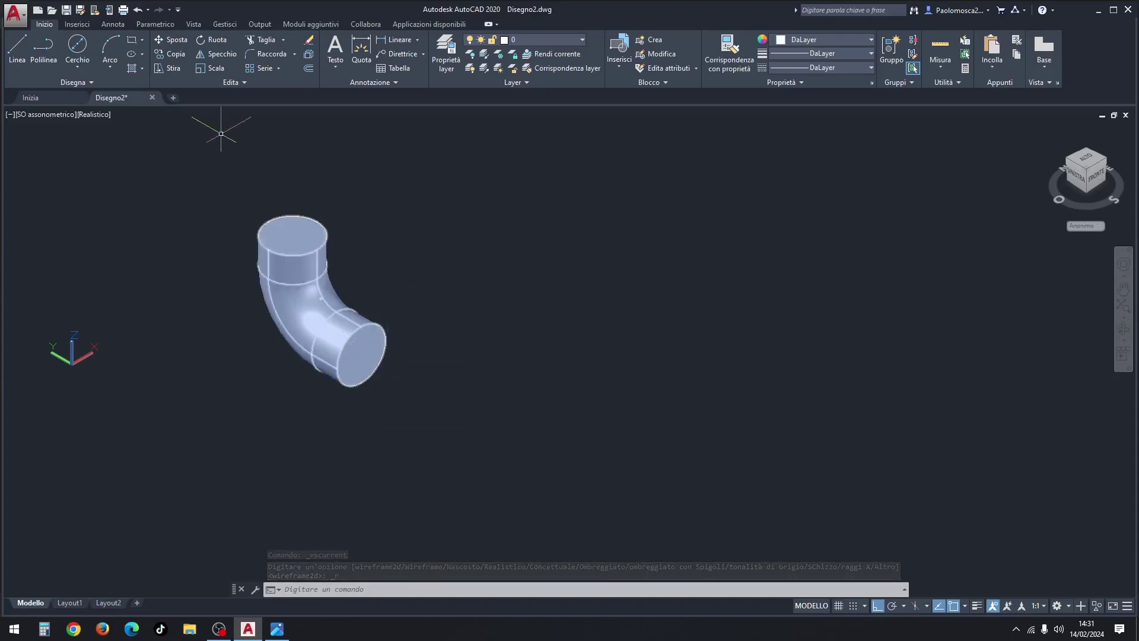
Return to 2D Wireframe and bring up the reference drawing in Photos.
{"action": "left_click", "coordinate": [94, 114]}
{"action": "left_click", "coordinate": [148, 144]}
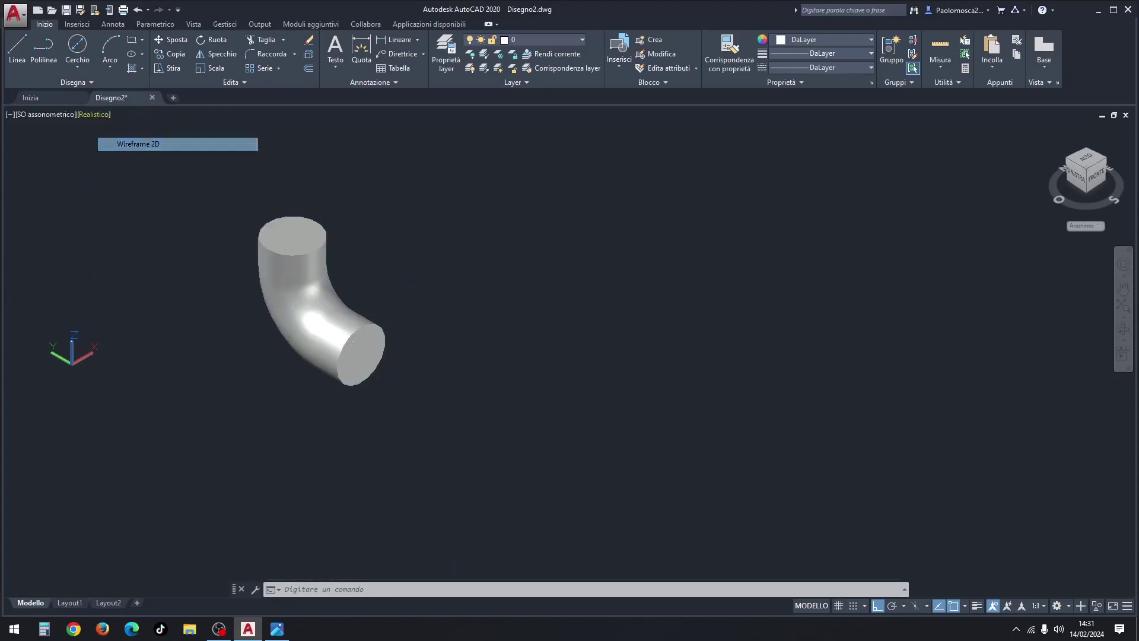
{"action": "left_click", "coordinate": [277, 629]}
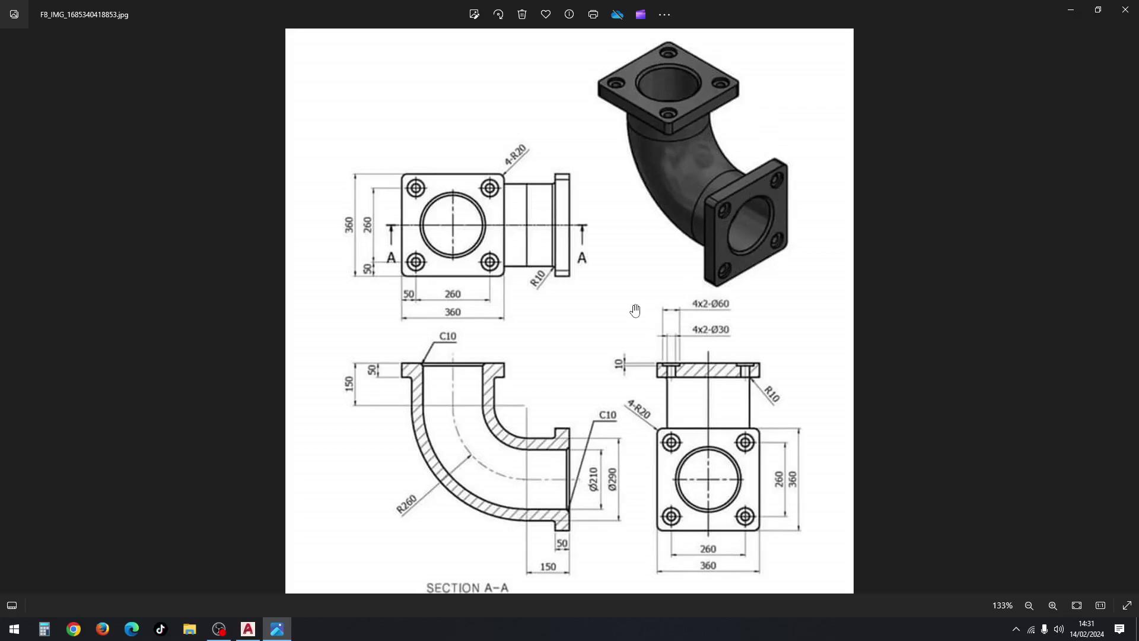
Back in AutoCAD, view the elbow from the Top, zoomed out and moved left.
{"action": "left_click", "coordinate": [254, 633]}
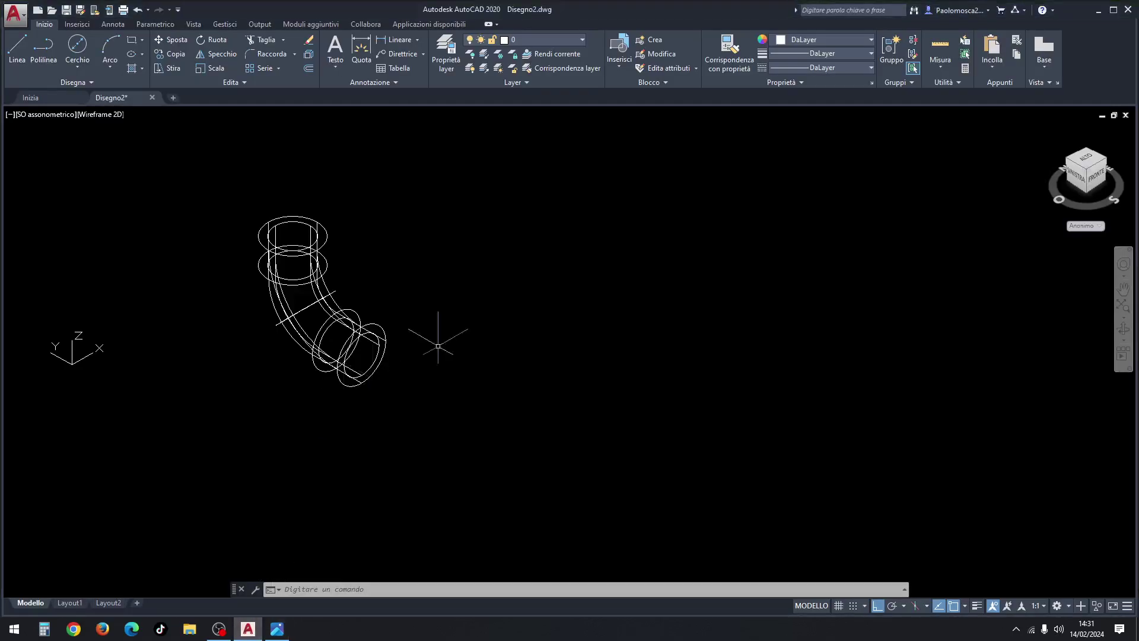
{"action": "middle_click_drag", "start_coordinate": [453, 302], "coordinate": [334, 322]}
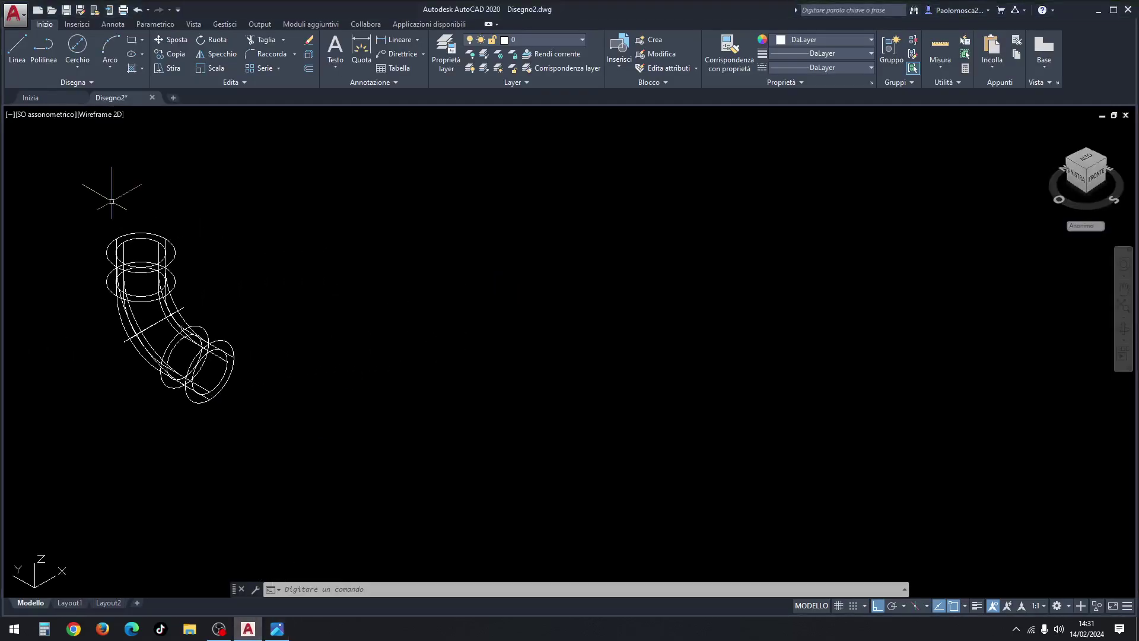
{"action": "left_click", "coordinate": [59, 116]}
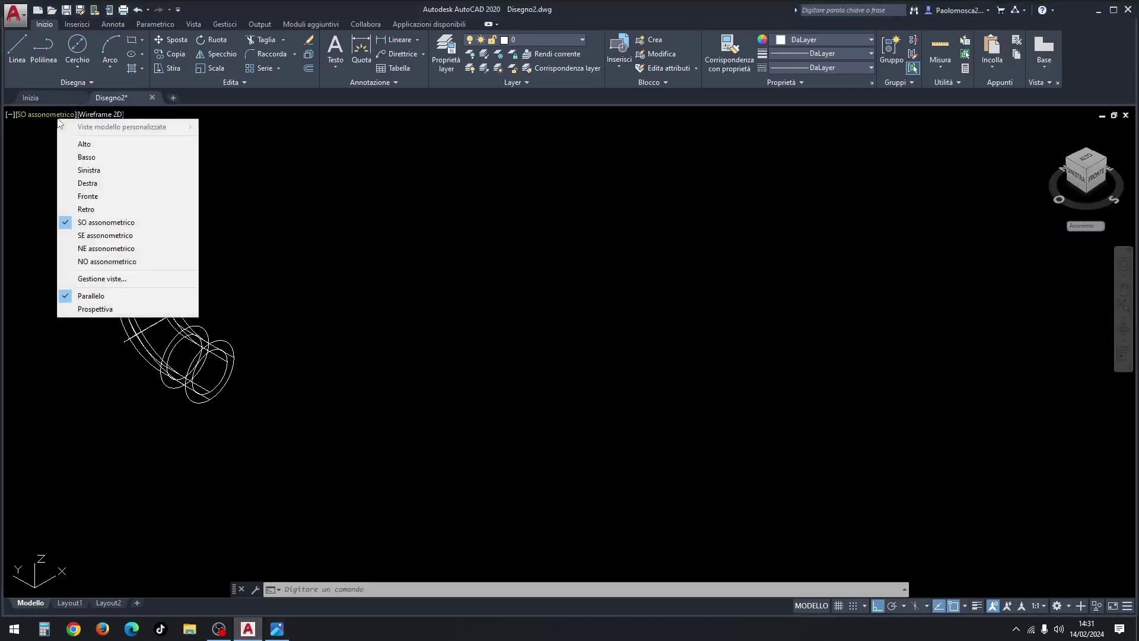
{"action": "left_click", "coordinate": [85, 143]}
{"action": "scroll", "coordinate": [683, 272], "scroll_direction": "down", "scroll_amount": 2}
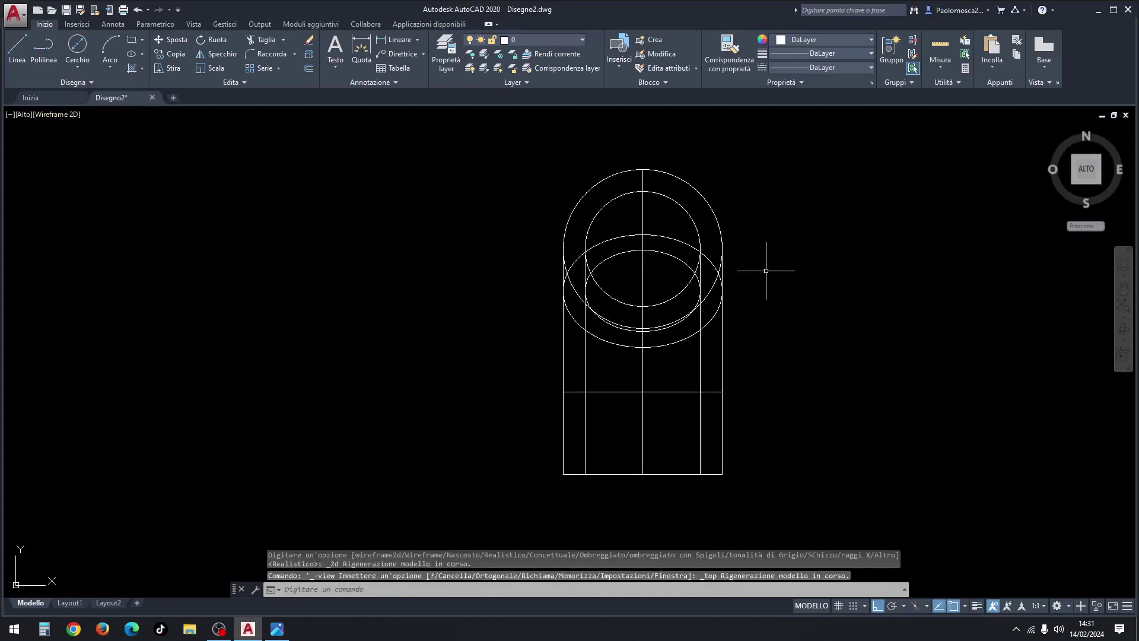
{"action": "middle_click_drag", "start_coordinate": [854, 279], "coordinate": [423, 266]}
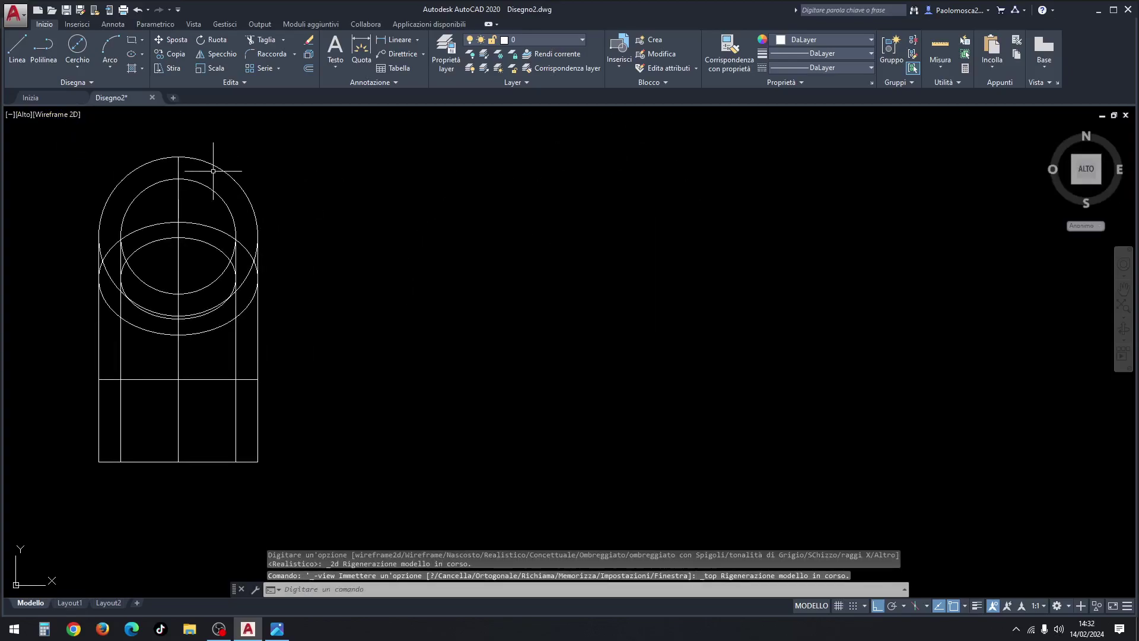
Draw a closed 360 × 360 square polyline right of the elbow, then show the reference drawing.
{"action": "left_click", "coordinate": [46, 60]}
{"action": "left_click", "coordinate": [482, 227]}
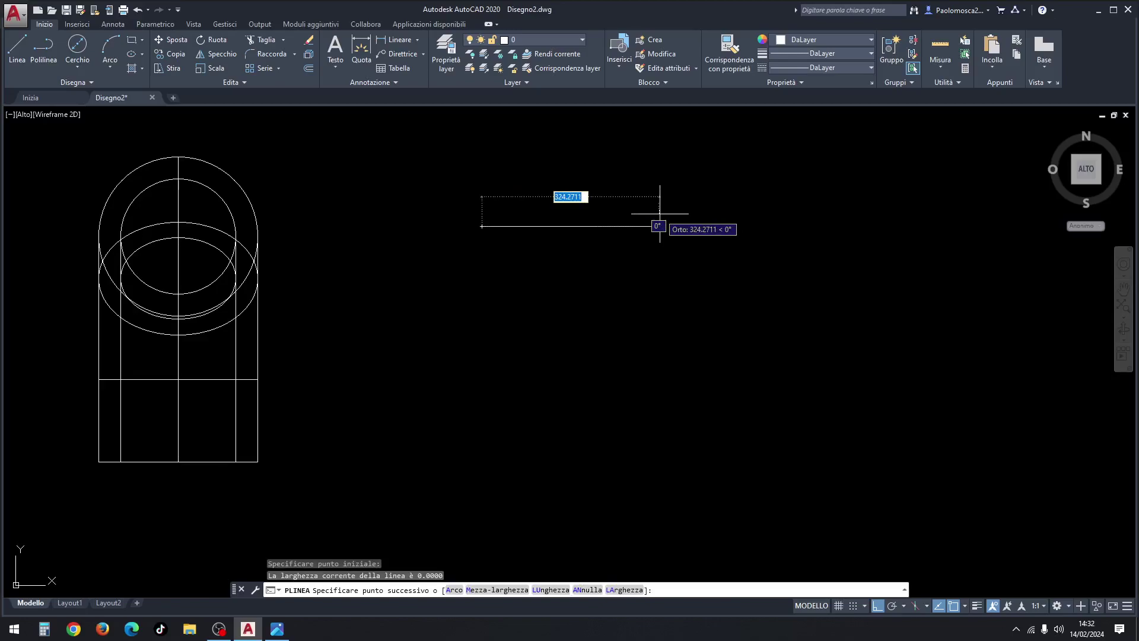
{"action": "type", "text": "360"}
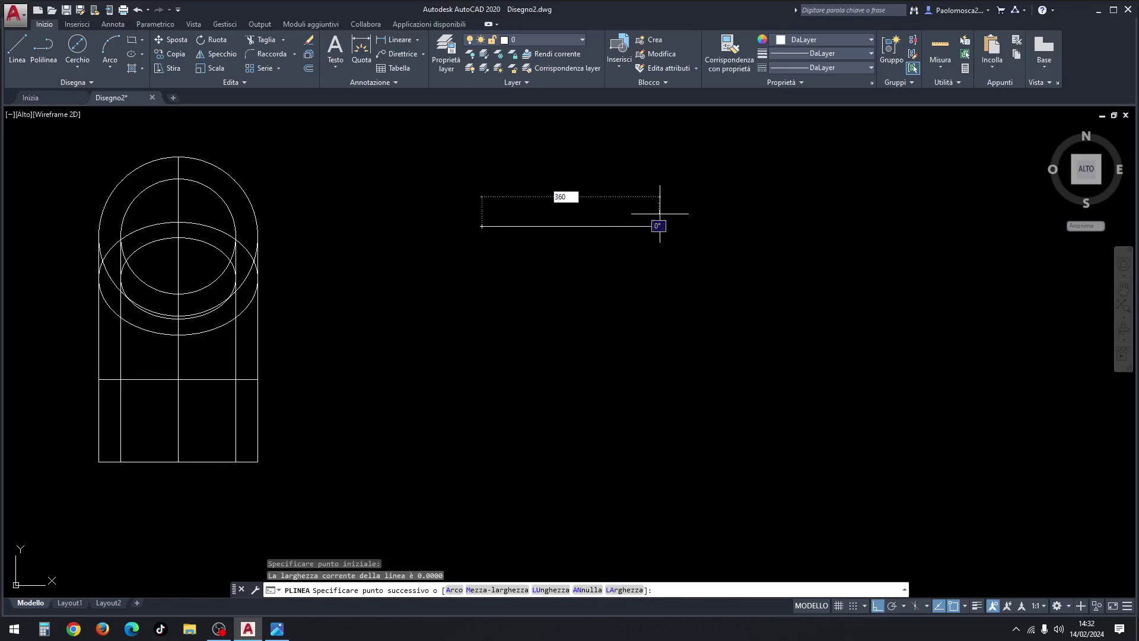
{"action": "key", "text": "Return"}
{"action": "type", "text": "360"}
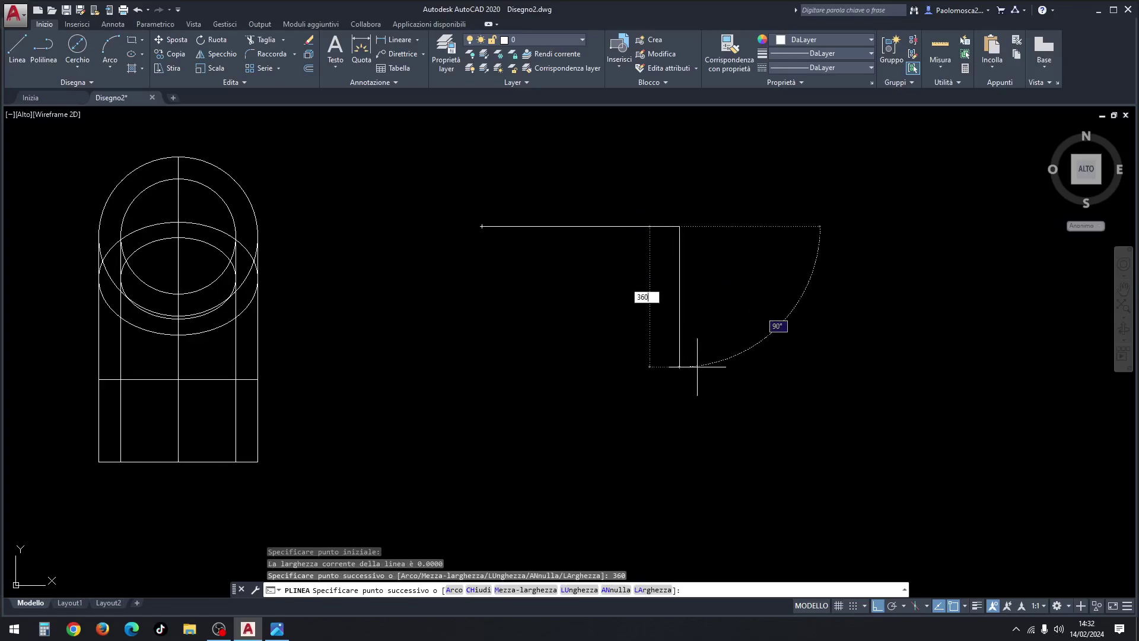
{"action": "key", "text": "Return"}
{"action": "type", "text": "36"}
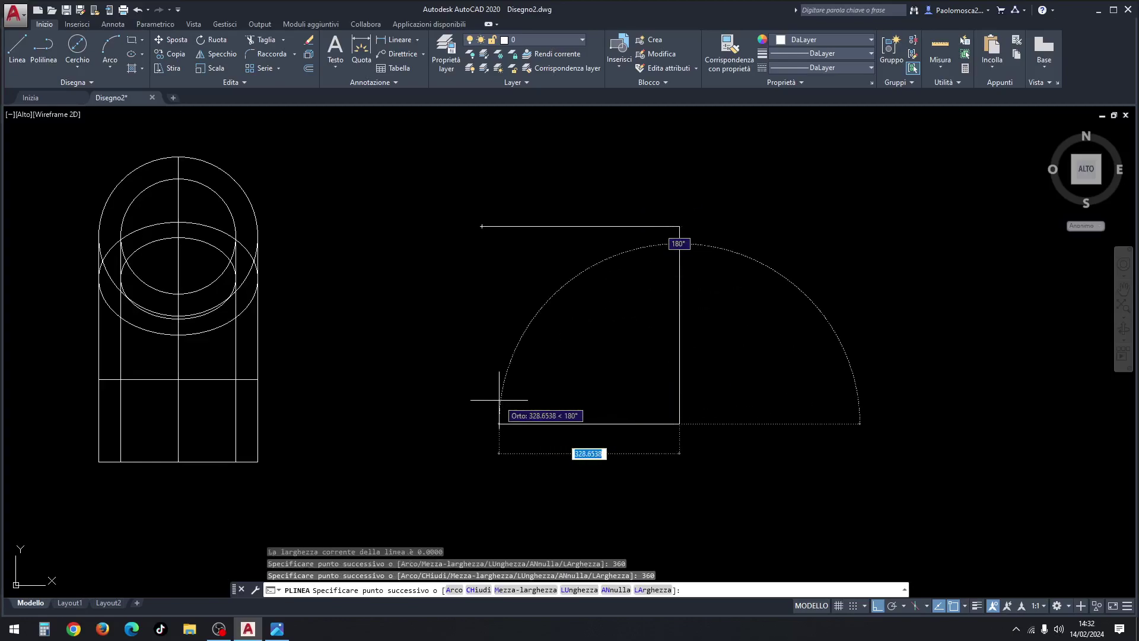
{"action": "type", "text": "0"}
{"action": "key", "text": "Return"}
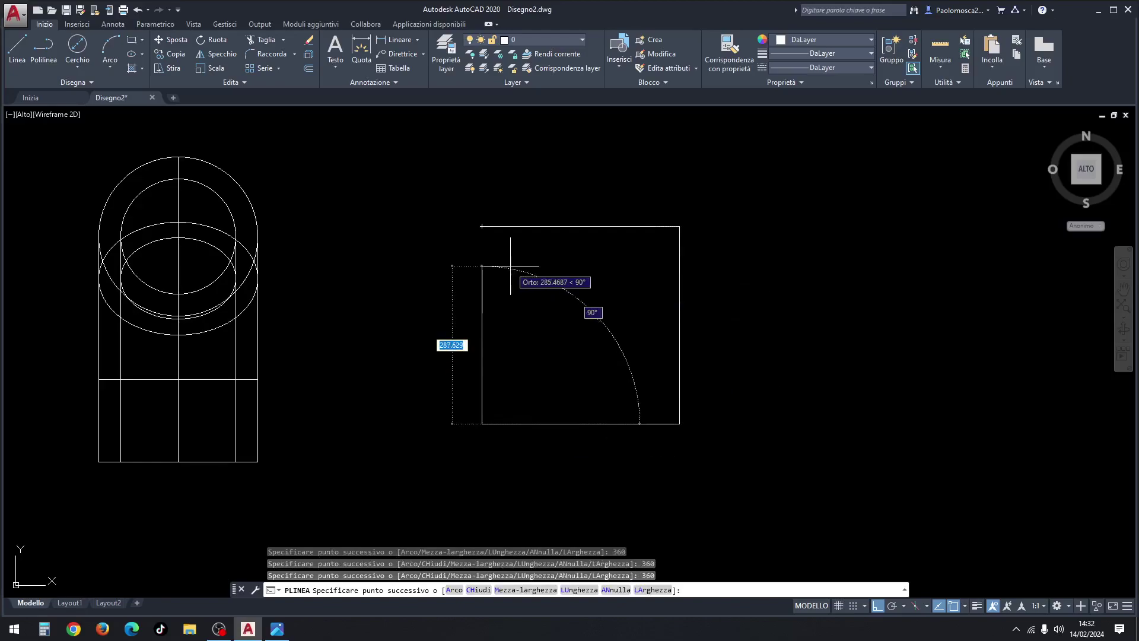
{"action": "type", "text": "360"}
{"action": "key", "text": "Return"}
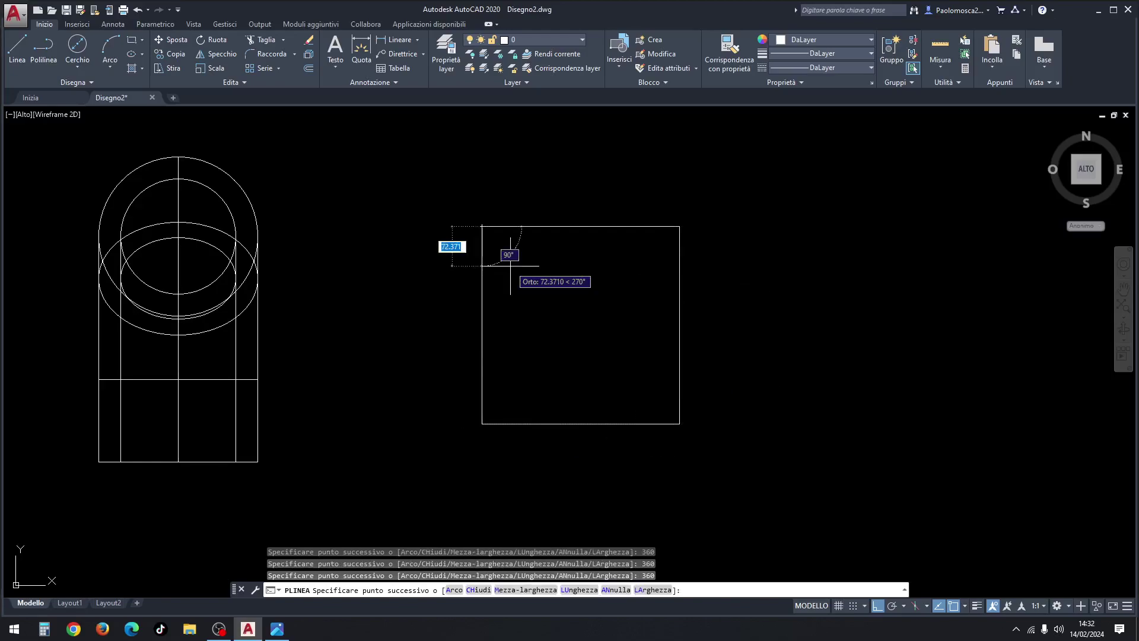
{"action": "key", "text": "Escape"}
{"action": "left_click", "coordinate": [277, 629]}
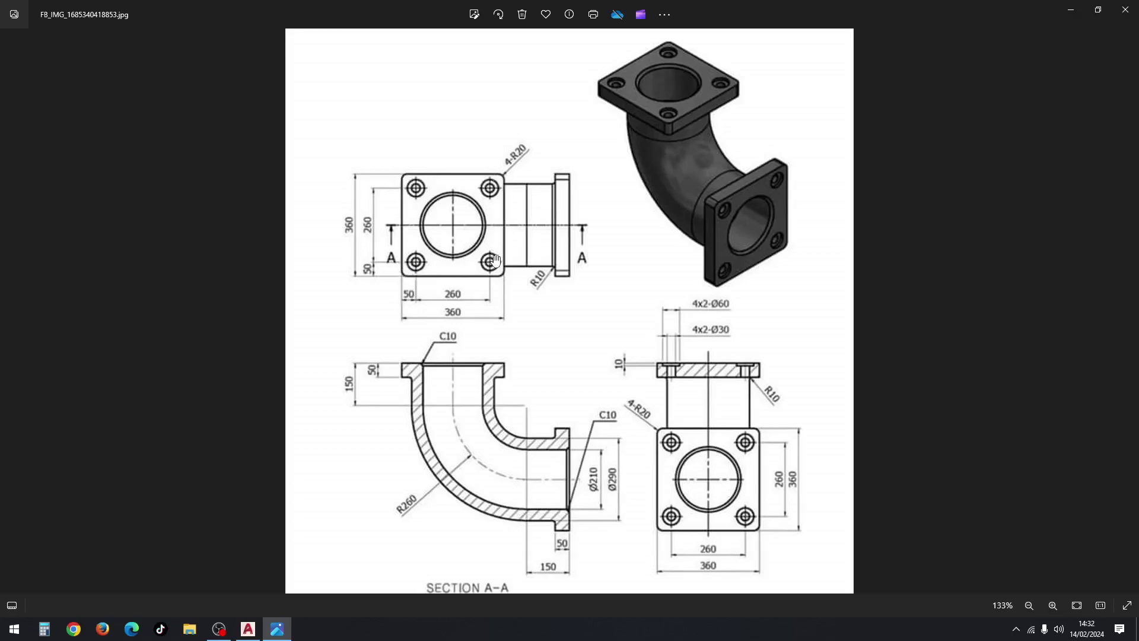
Offset the 360 square 50 units inward, then go back to the reference image.
{"action": "left_click", "coordinate": [248, 629]}
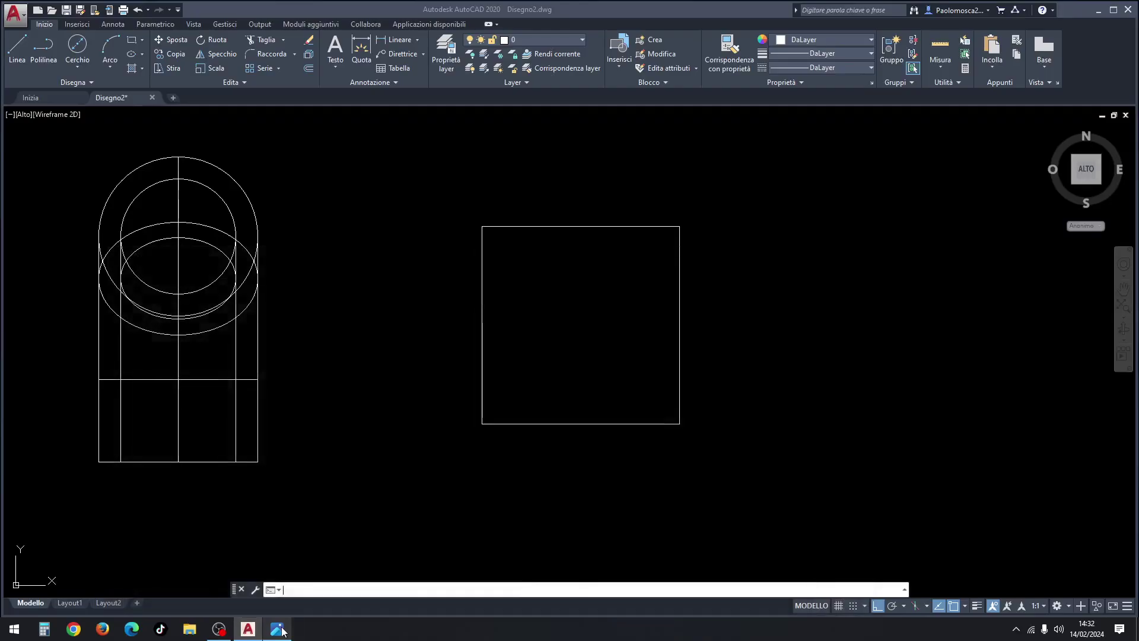
{"action": "left_click", "coordinate": [309, 69]}
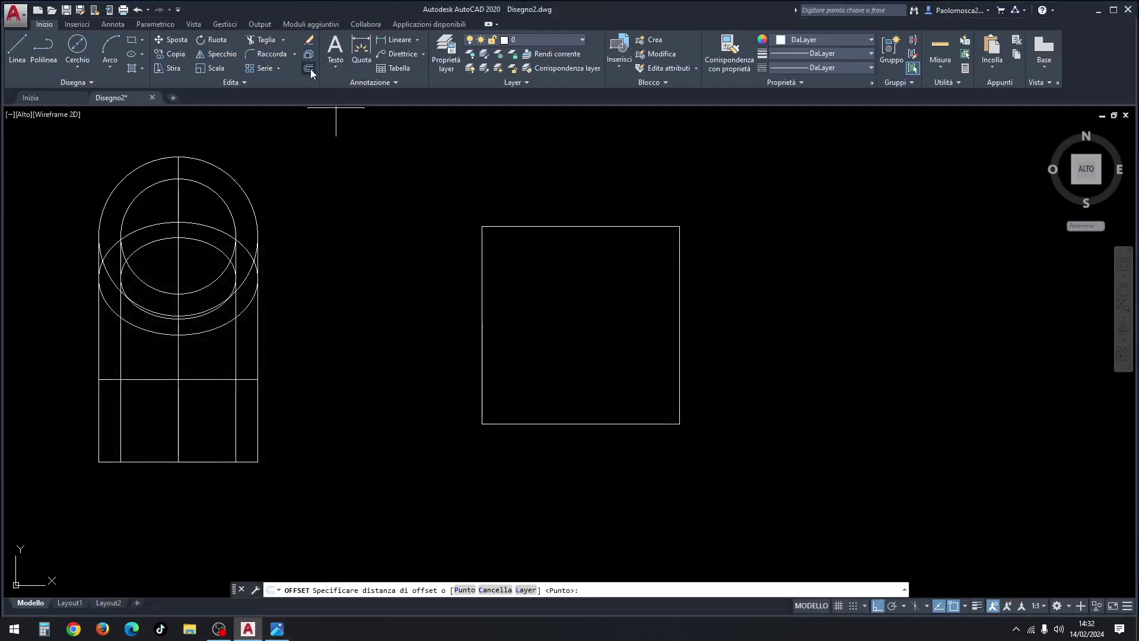
{"action": "type", "text": "50"}
{"action": "key", "text": "Return"}
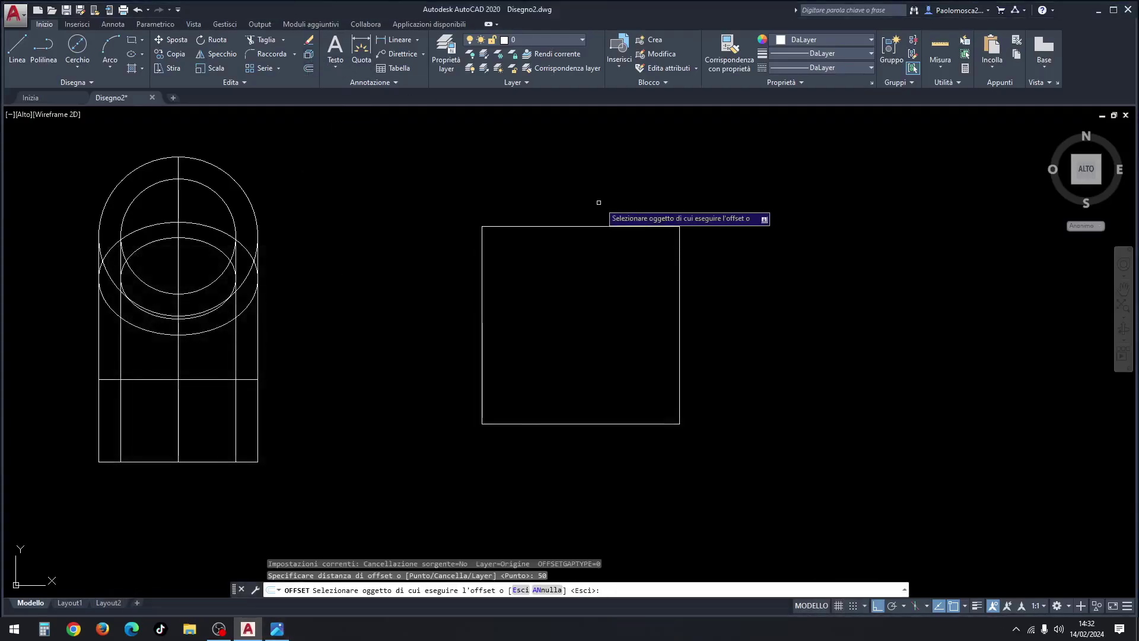
{"action": "left_click", "coordinate": [593, 227]}
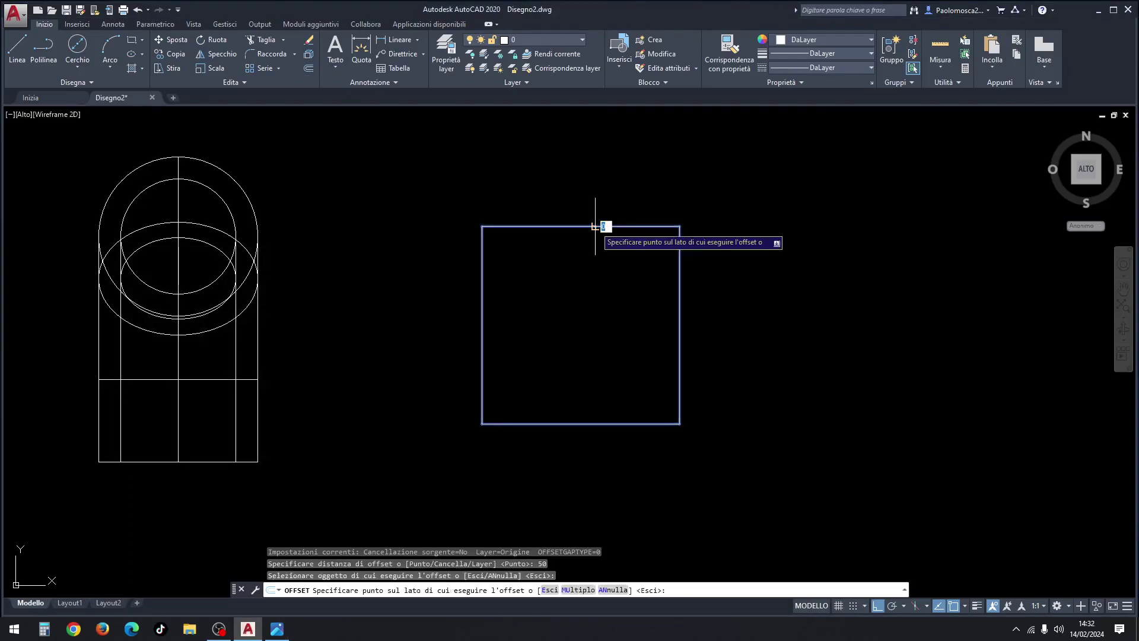
{"action": "left_click", "coordinate": [590, 288]}
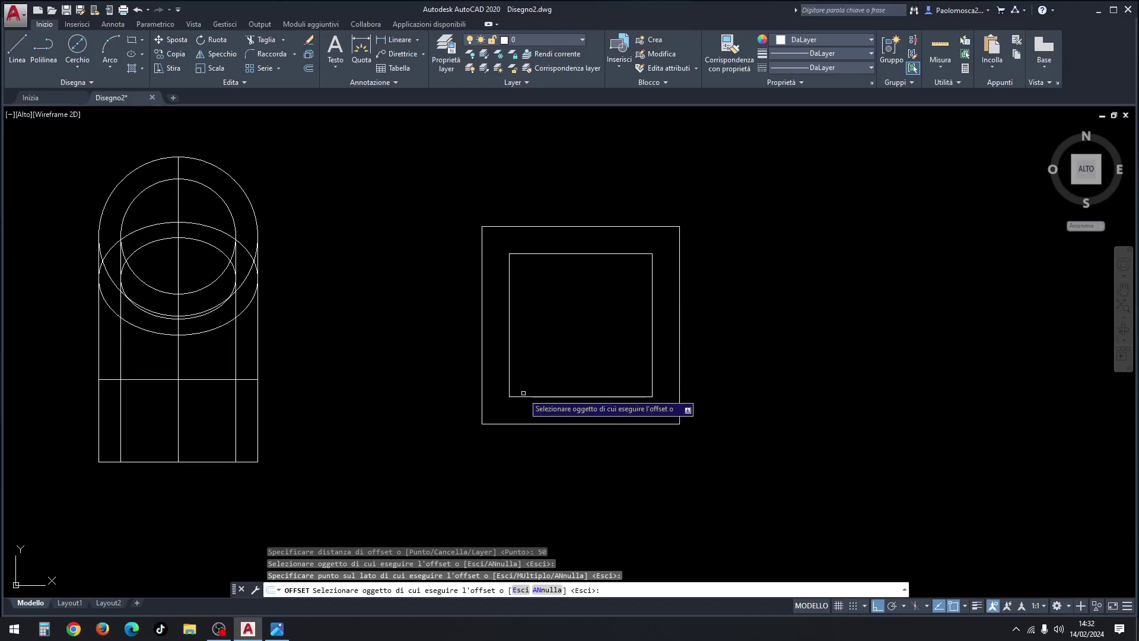
{"action": "left_click", "coordinate": [277, 628]}
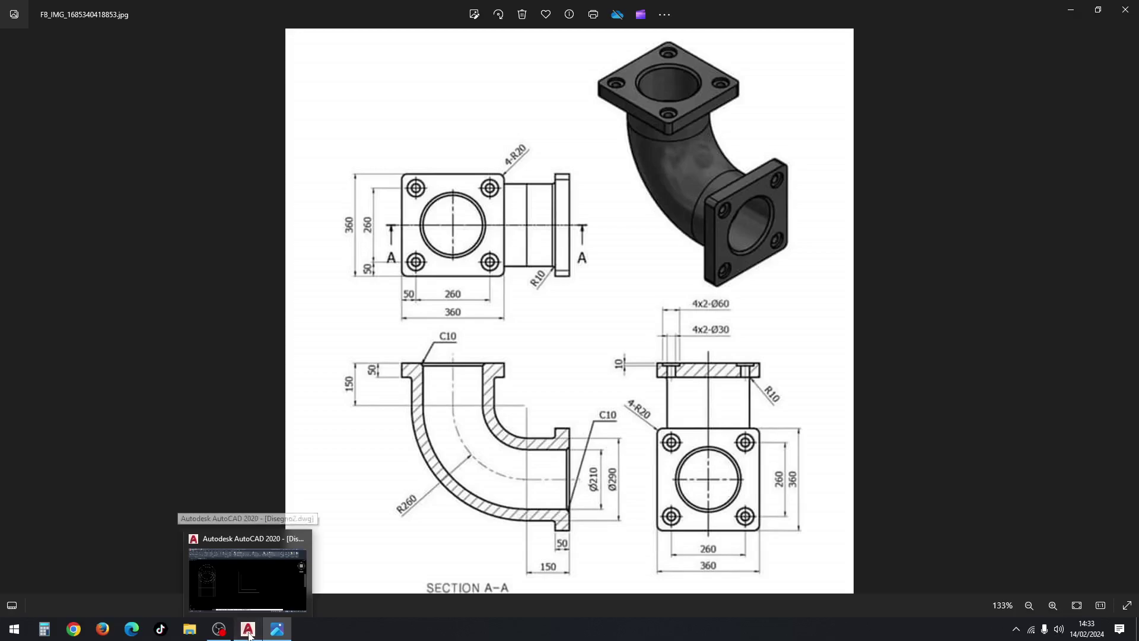
Draw 60 and 30 diameter circles centred on the inner square's top-left corner.
{"action": "left_click", "coordinate": [249, 630]}
{"action": "left_click", "coordinate": [78, 70]}
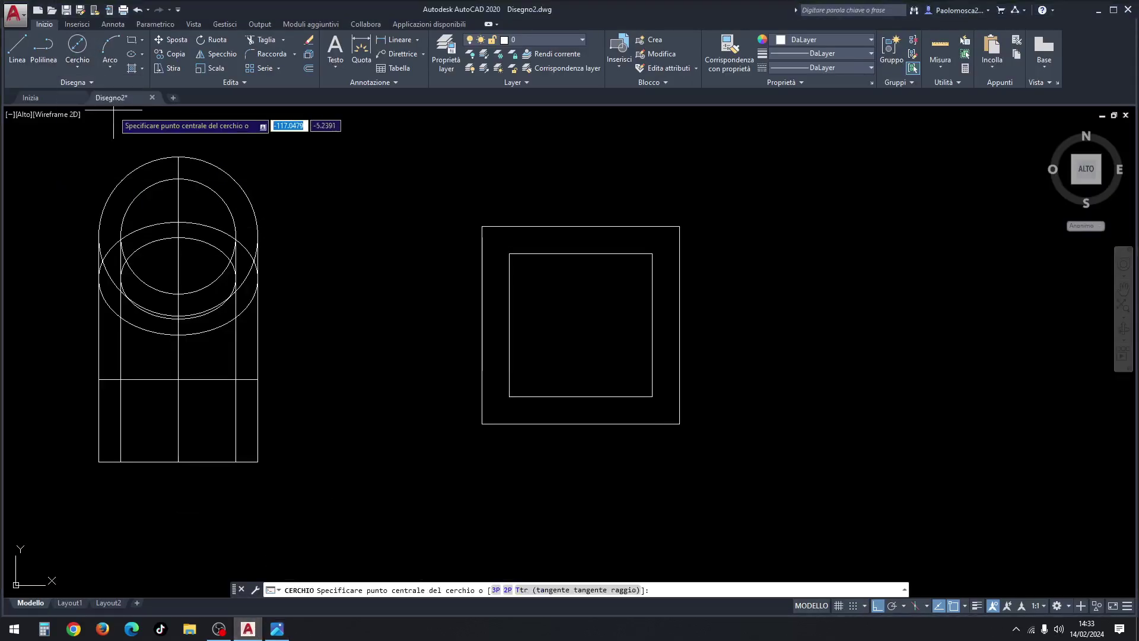
{"action": "left_click", "coordinate": [110, 111]}
{"action": "left_click", "coordinate": [509, 254]}
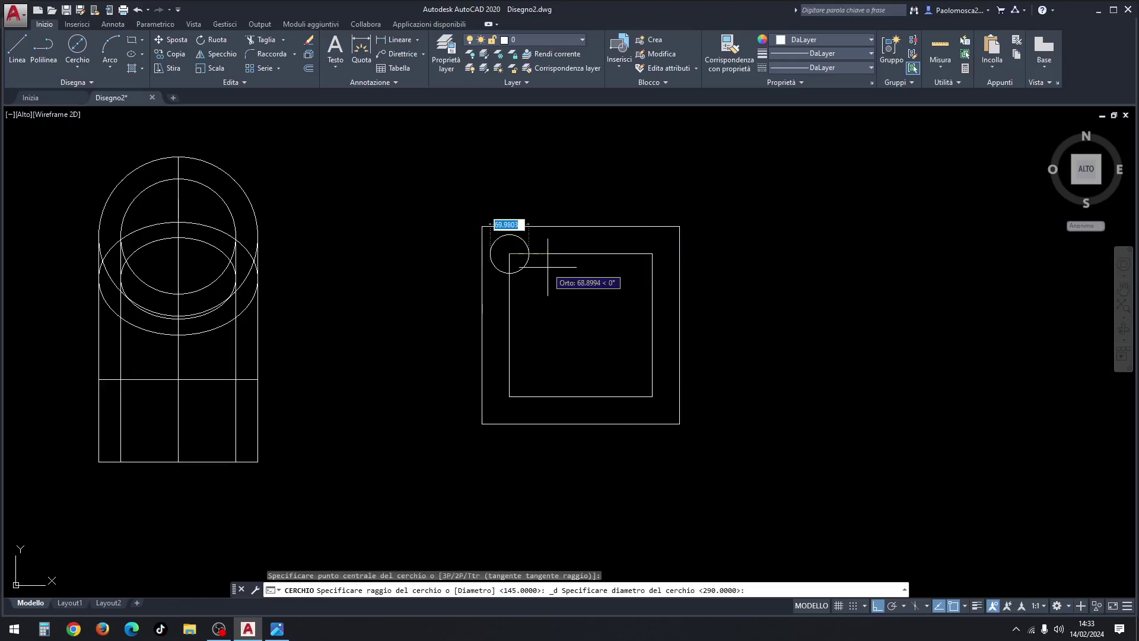
{"action": "type", "text": "60"}
{"action": "key", "text": "Return"}
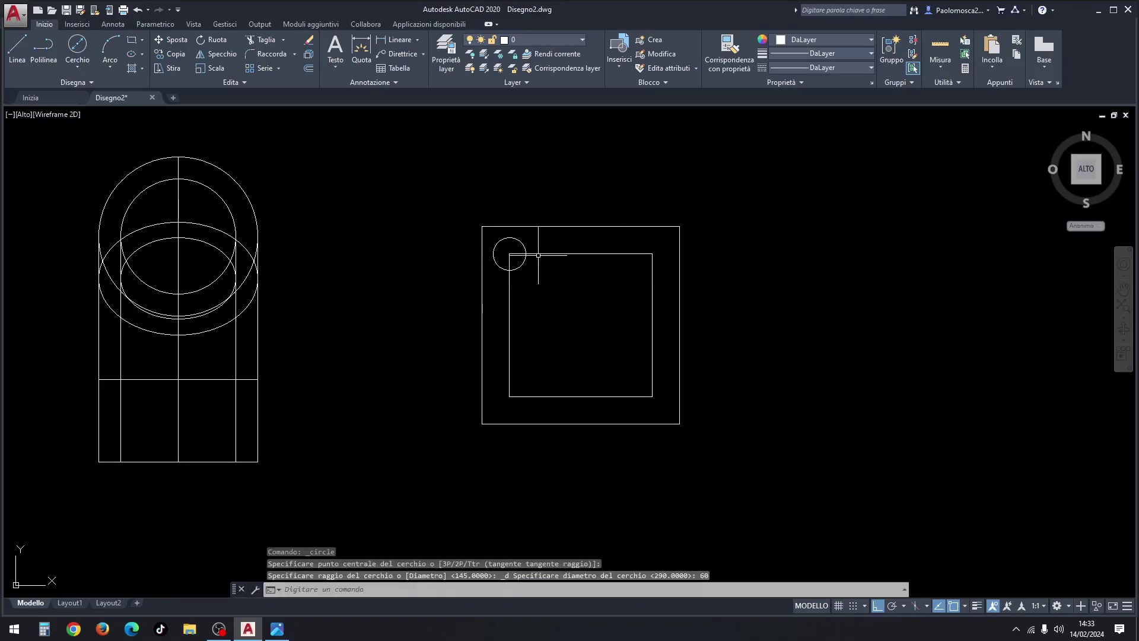
{"action": "left_click", "coordinate": [90, 67]}
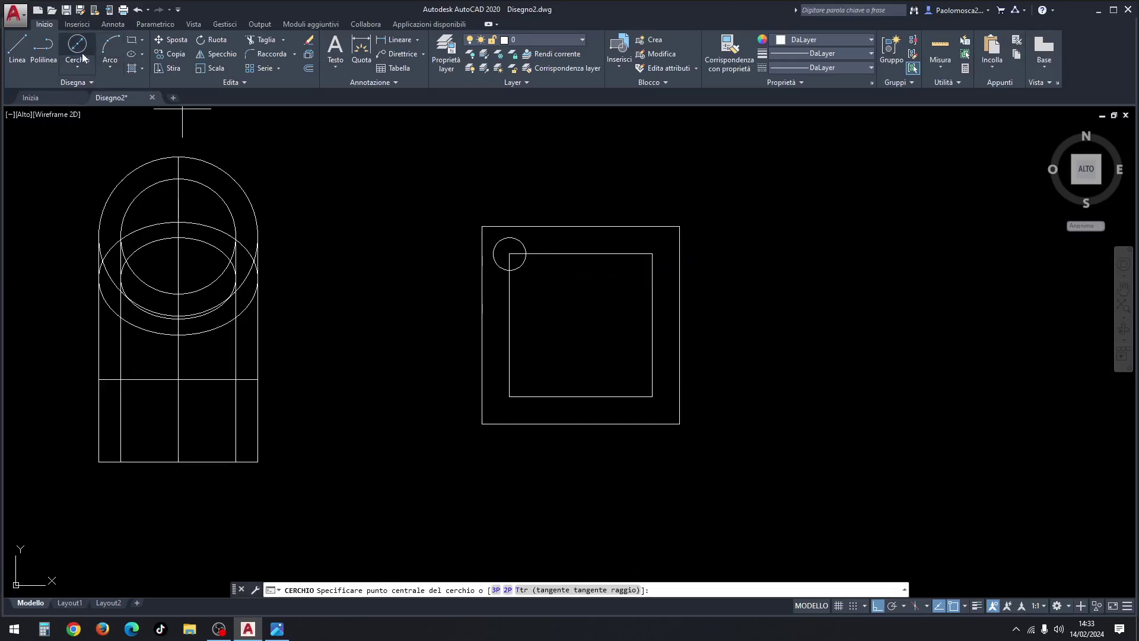
{"action": "left_click", "coordinate": [509, 254]}
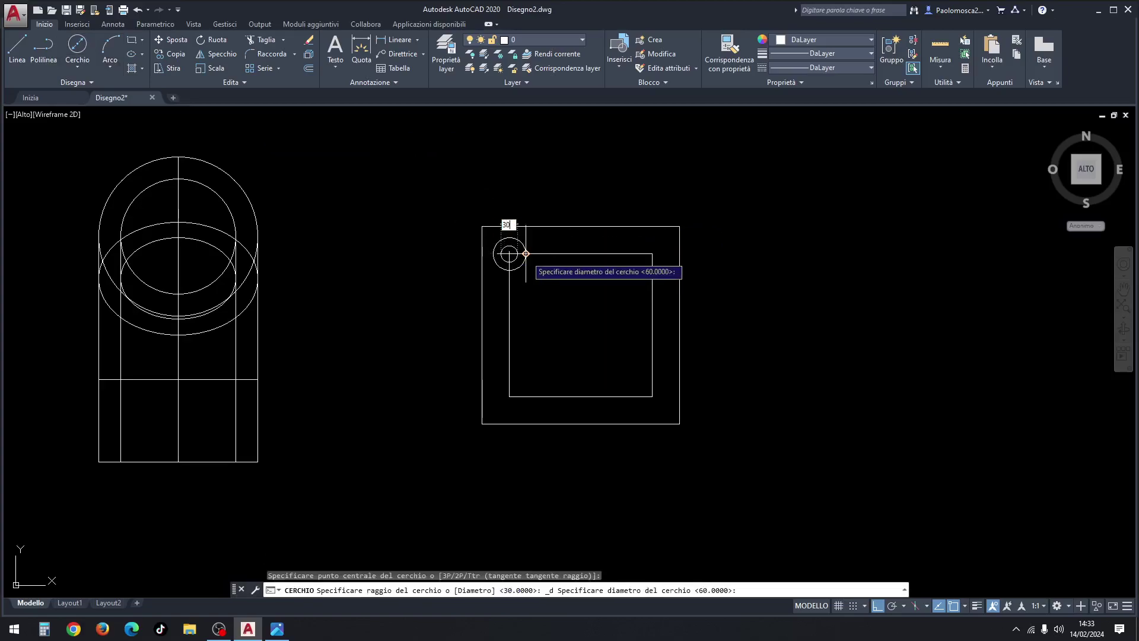
{"action": "key", "text": "Return"}
{"action": "scroll", "coordinate": [528, 243], "scroll_direction": "up", "scroll_amount": 2}
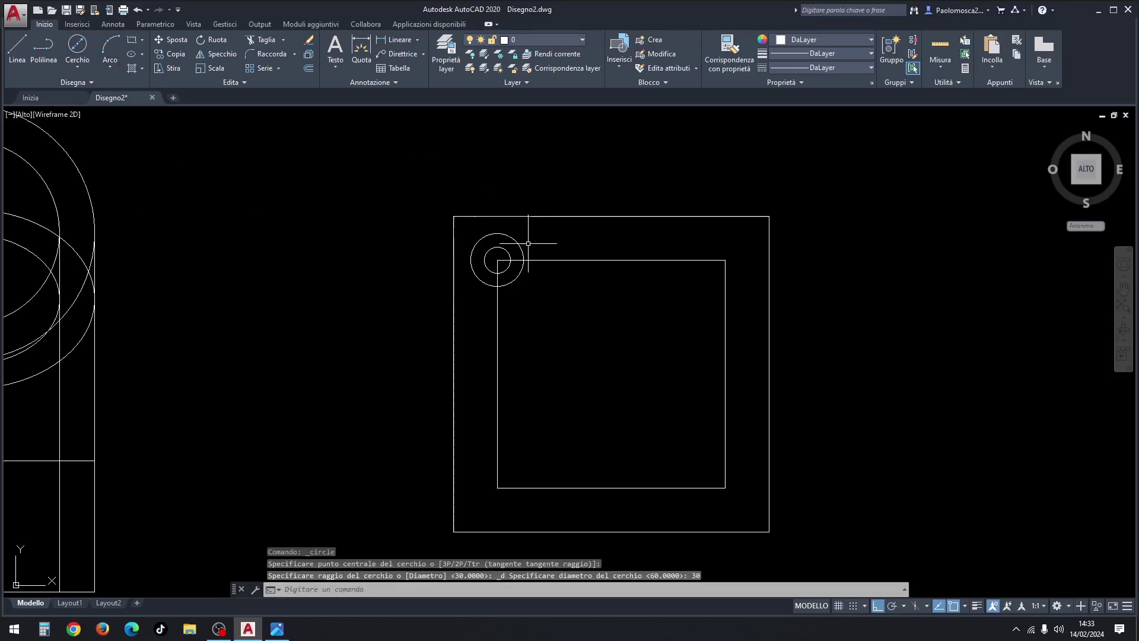
{"action": "middle_click_drag", "start_coordinate": [542, 232], "coordinate": [451, 198]}
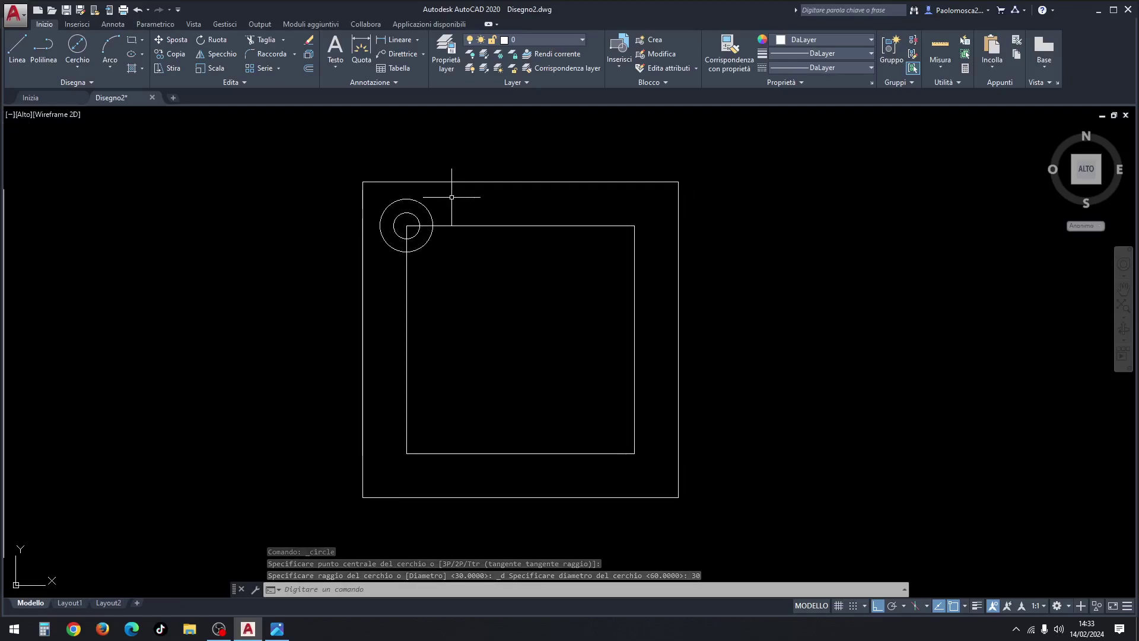
Copy the 60/30 circle pair to the top-right, bottom-right and bottom-left corners.
{"action": "left_click", "coordinate": [178, 58]}
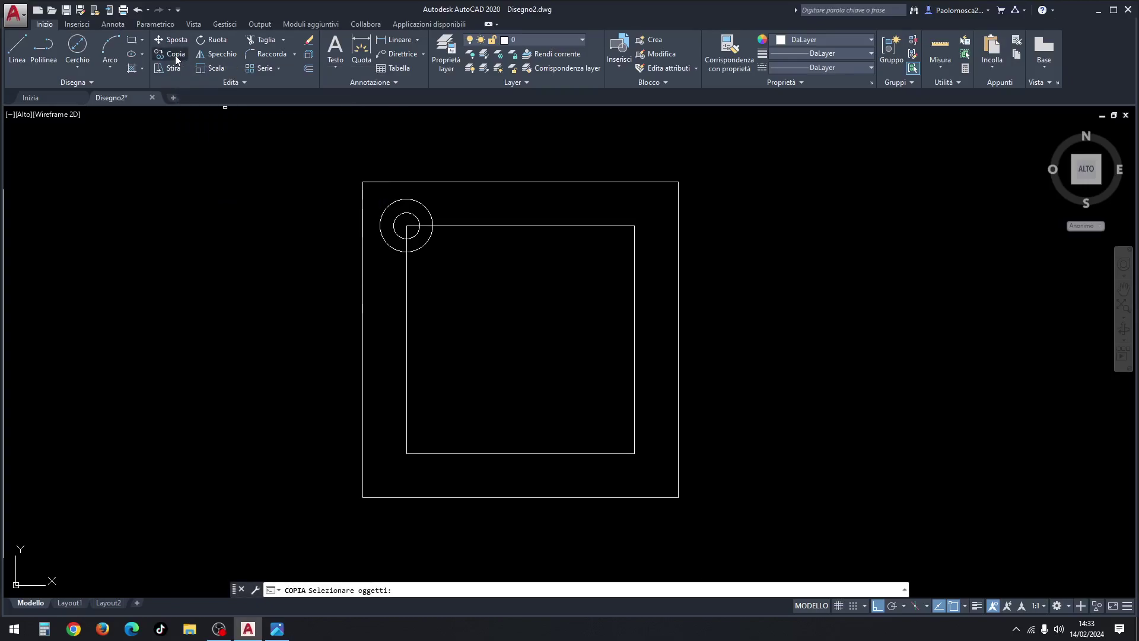
{"action": "left_click", "coordinate": [448, 191]}
{"action": "left_click", "coordinate": [395, 220]}
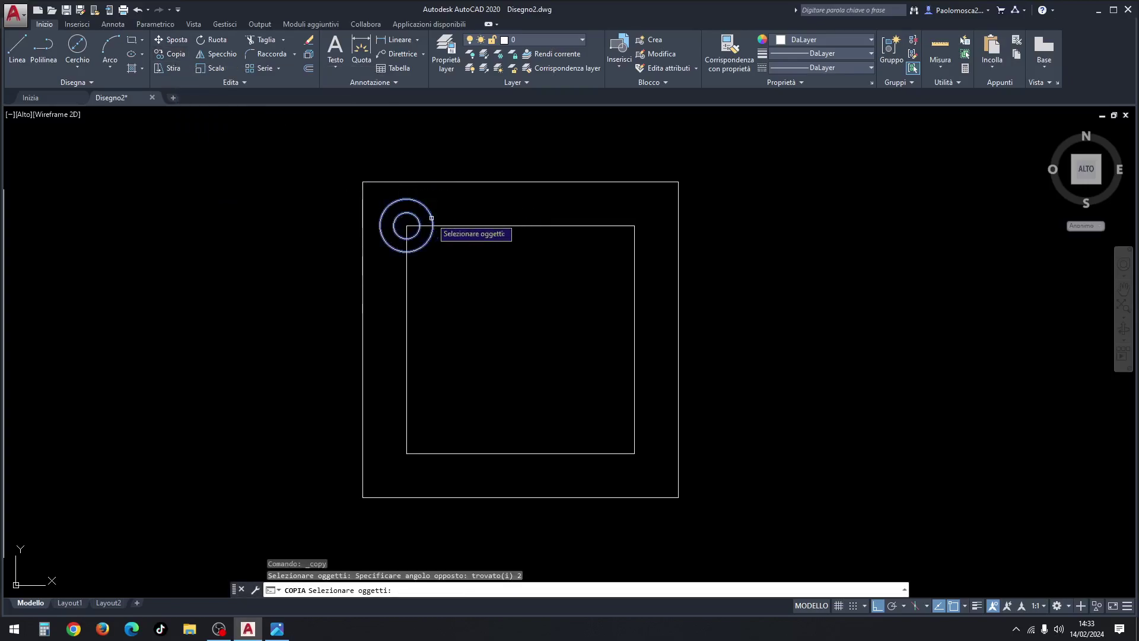
{"action": "key", "text": "Return"}
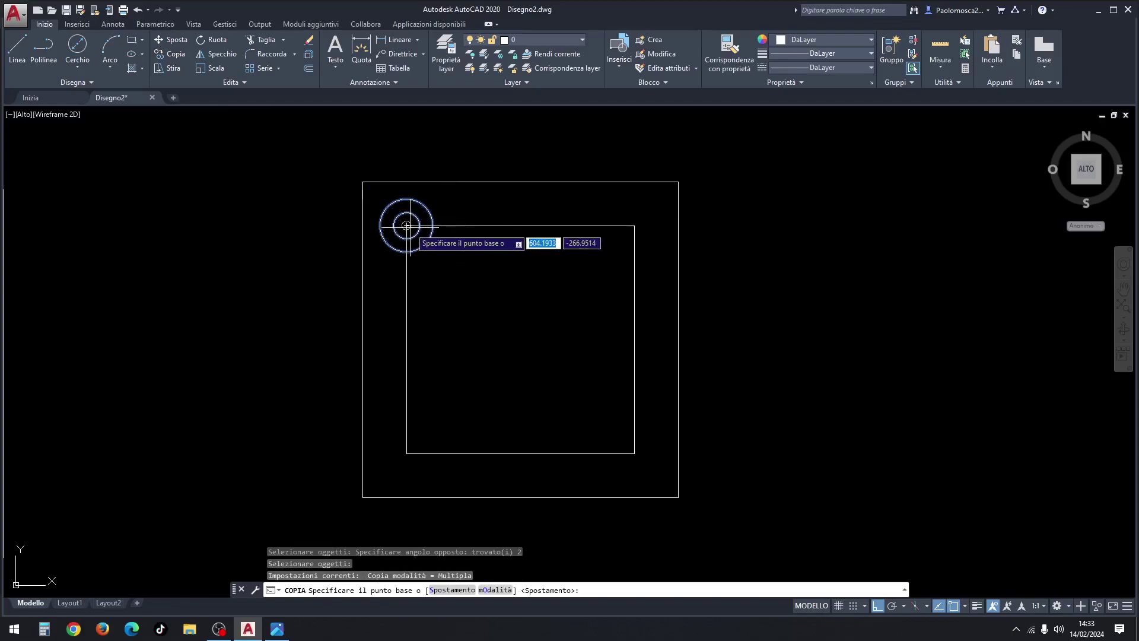
{"action": "left_click", "coordinate": [406, 225]}
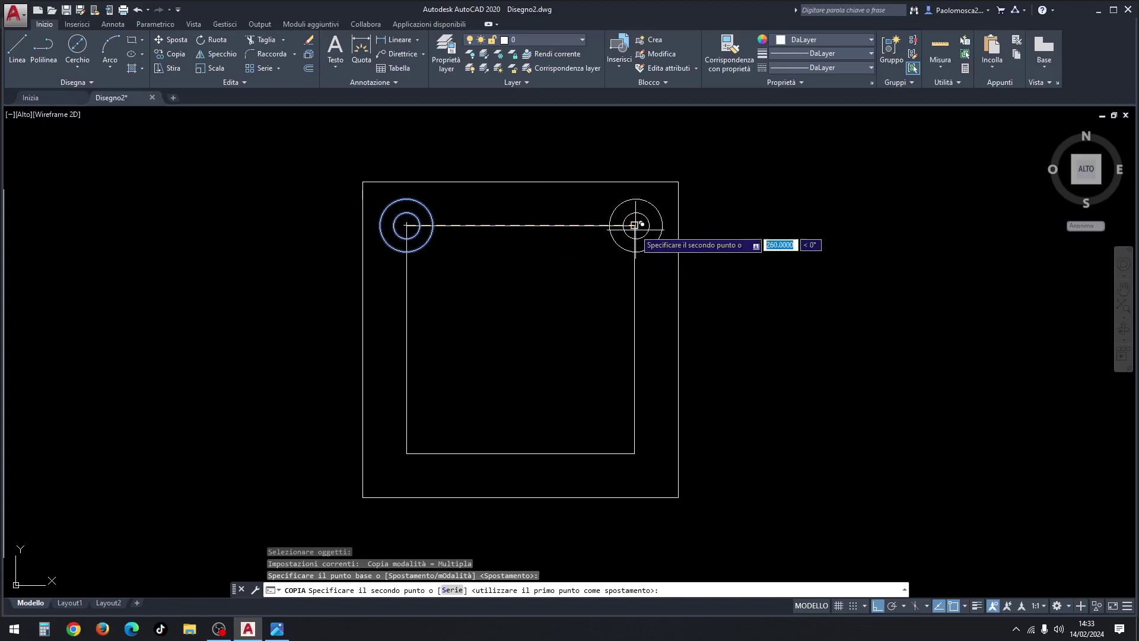
{"action": "left_click", "coordinate": [635, 226]}
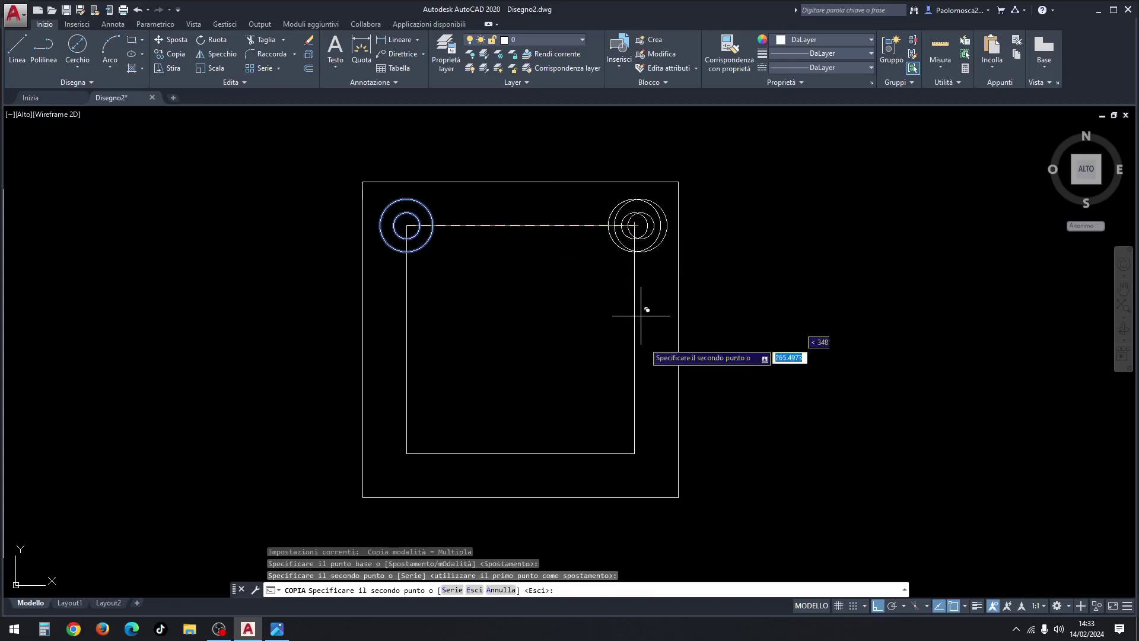
{"action": "left_click", "coordinate": [634, 454]}
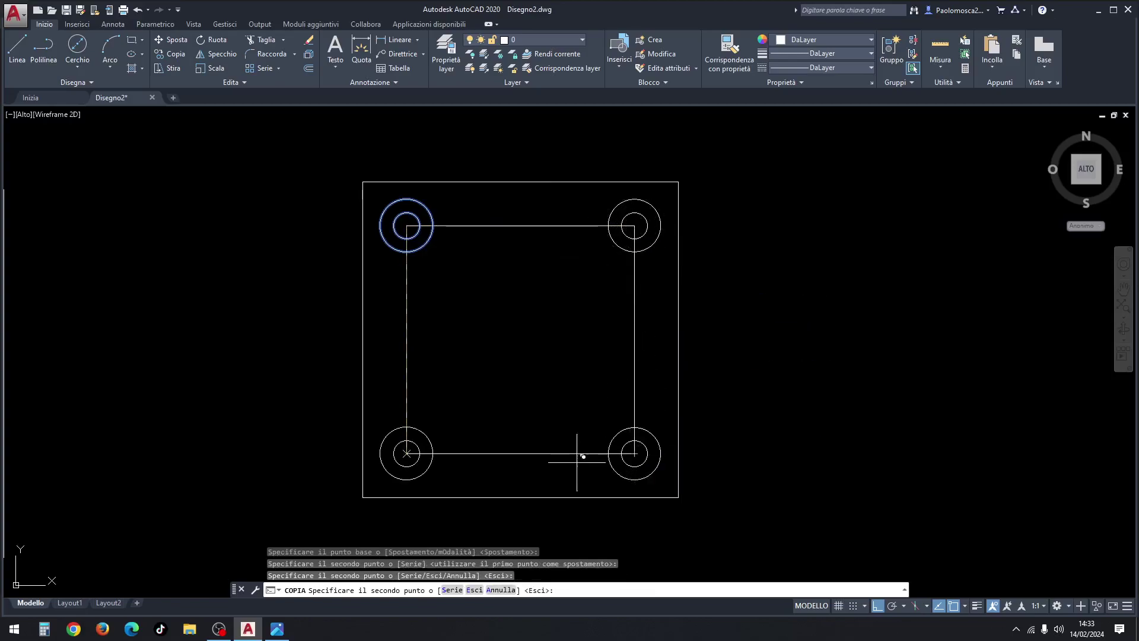
{"action": "left_click", "coordinate": [406, 454]}
{"action": "key", "text": "Escape"}
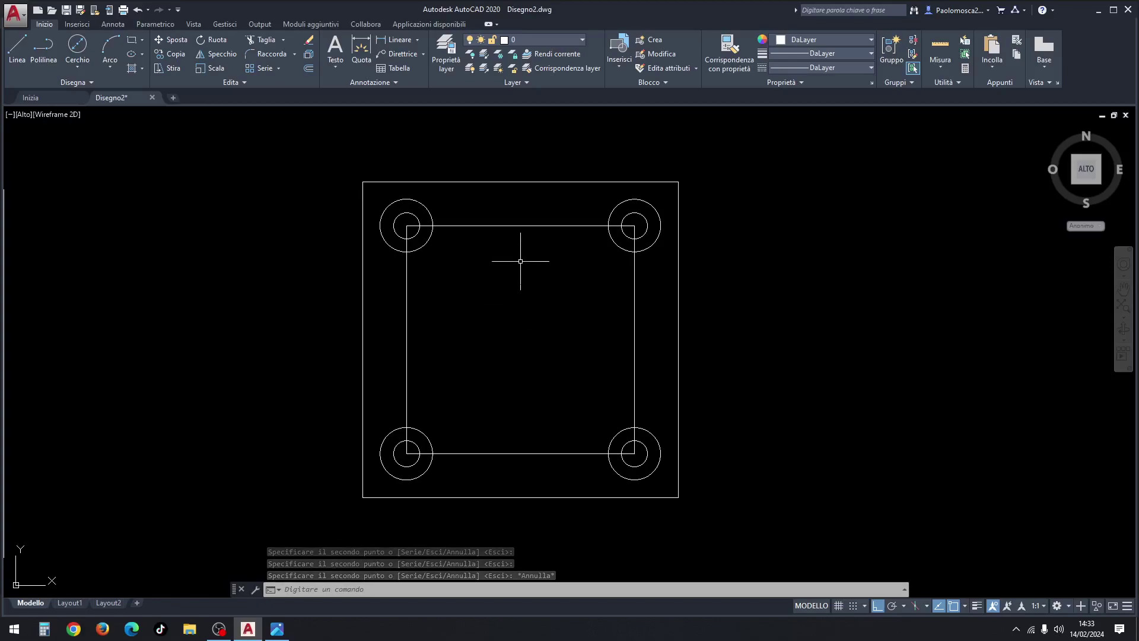
Erase the inner guide square.
{"action": "left_click", "coordinate": [529, 212]}
{"action": "left_click", "coordinate": [505, 245]}
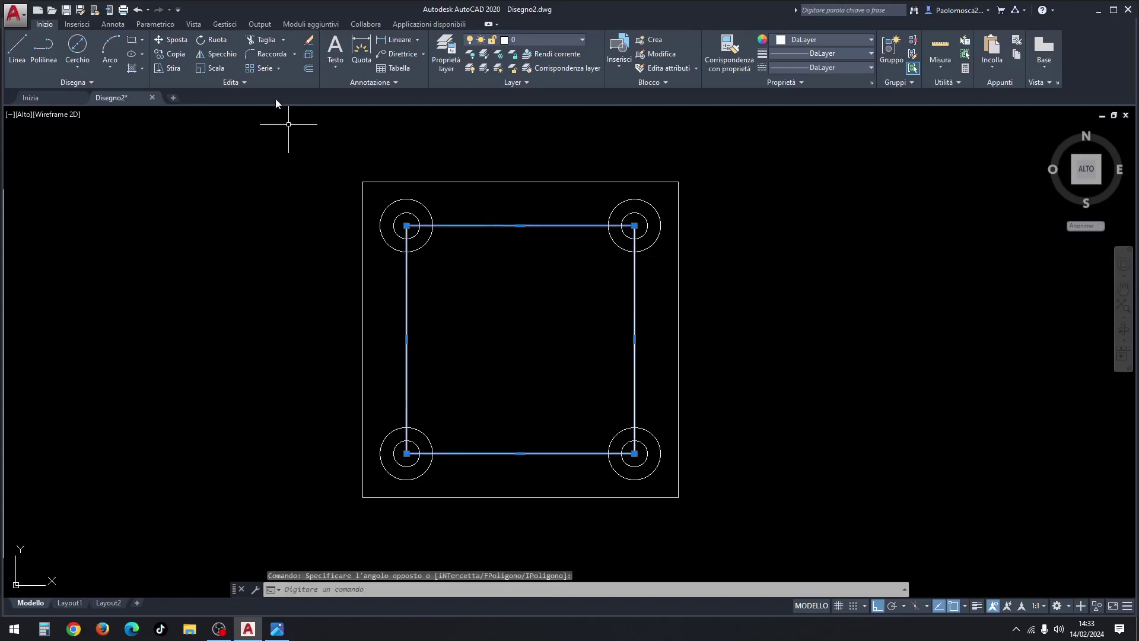
{"action": "left_click", "coordinate": [309, 42]}
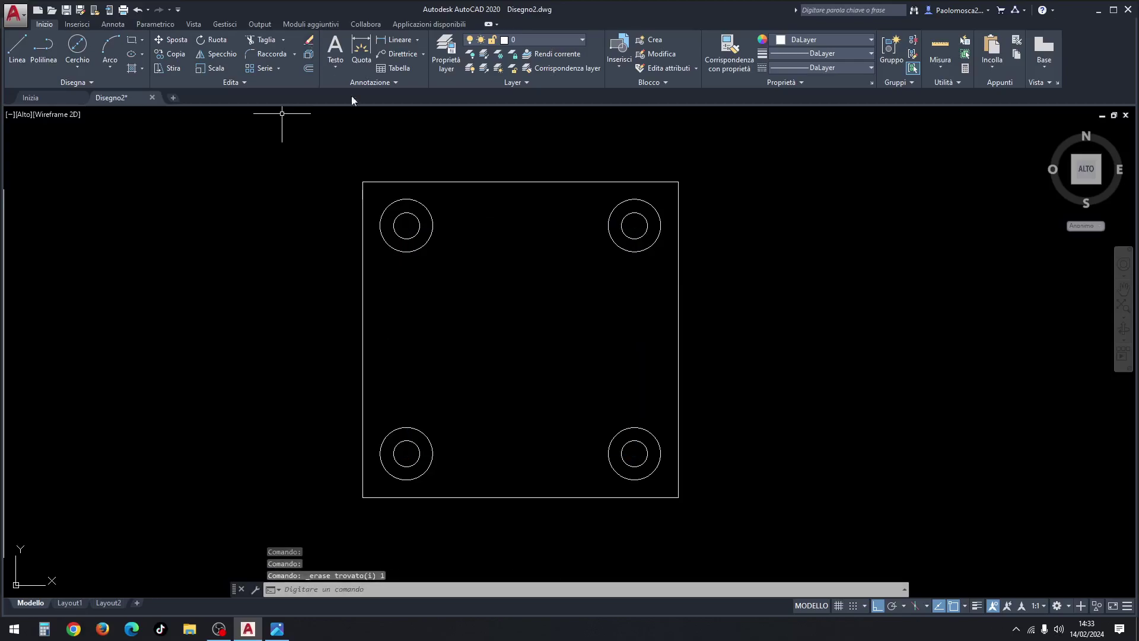
Set the fillet radius to 20 and round the square's top-left corner.
{"action": "left_click", "coordinate": [277, 630]}
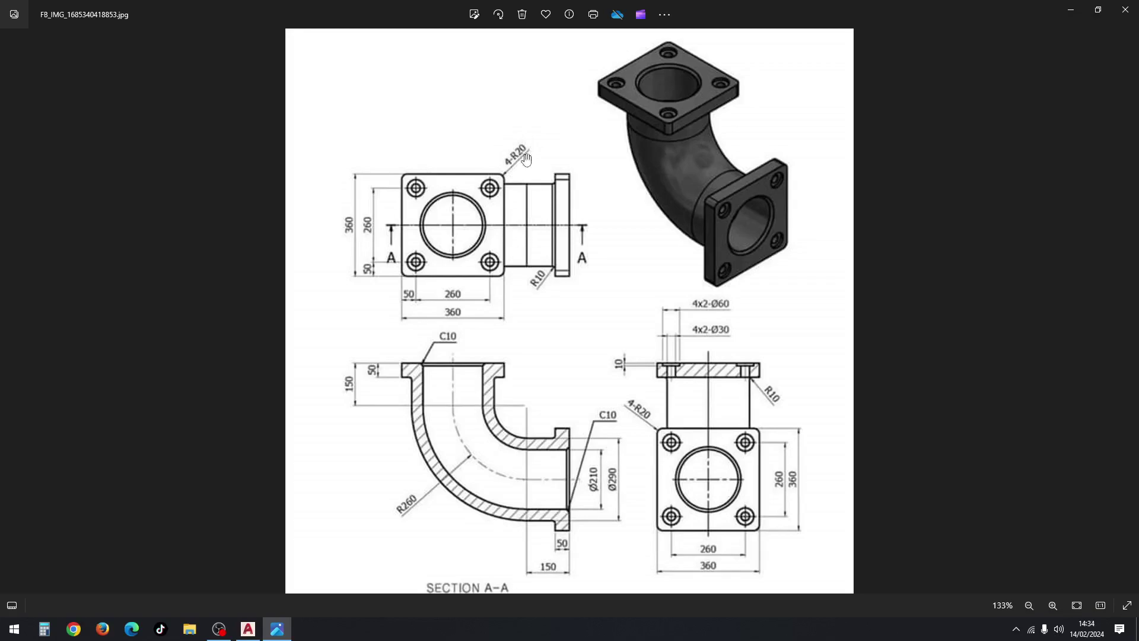
{"action": "left_click", "coordinate": [248, 629]}
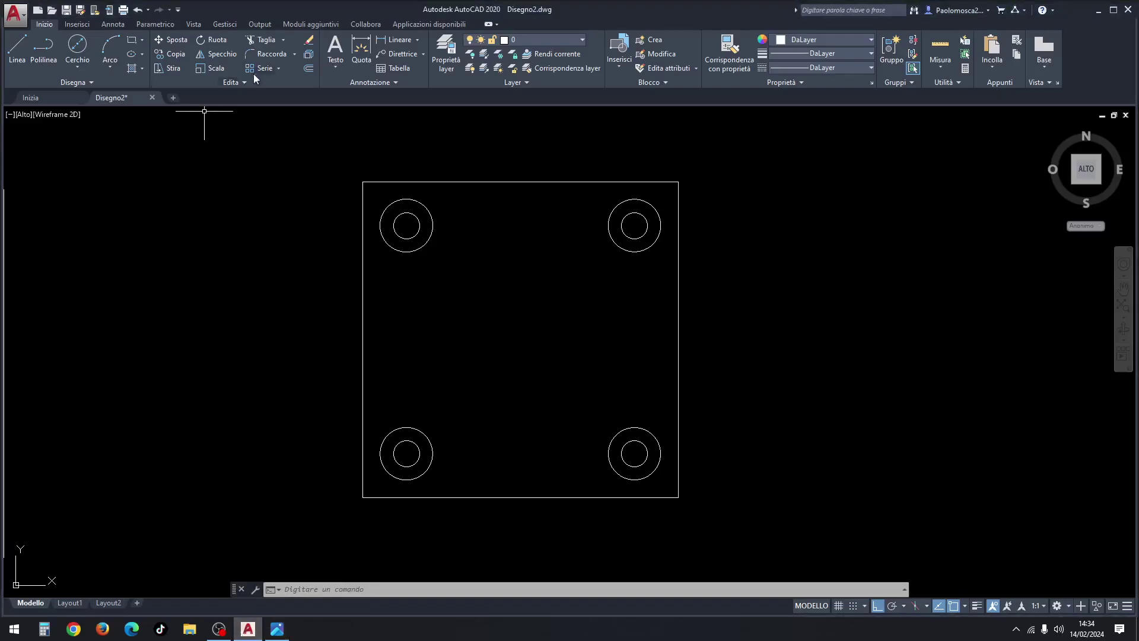
{"action": "left_click", "coordinate": [539, 590]}
{"action": "type", "text": "RA"}
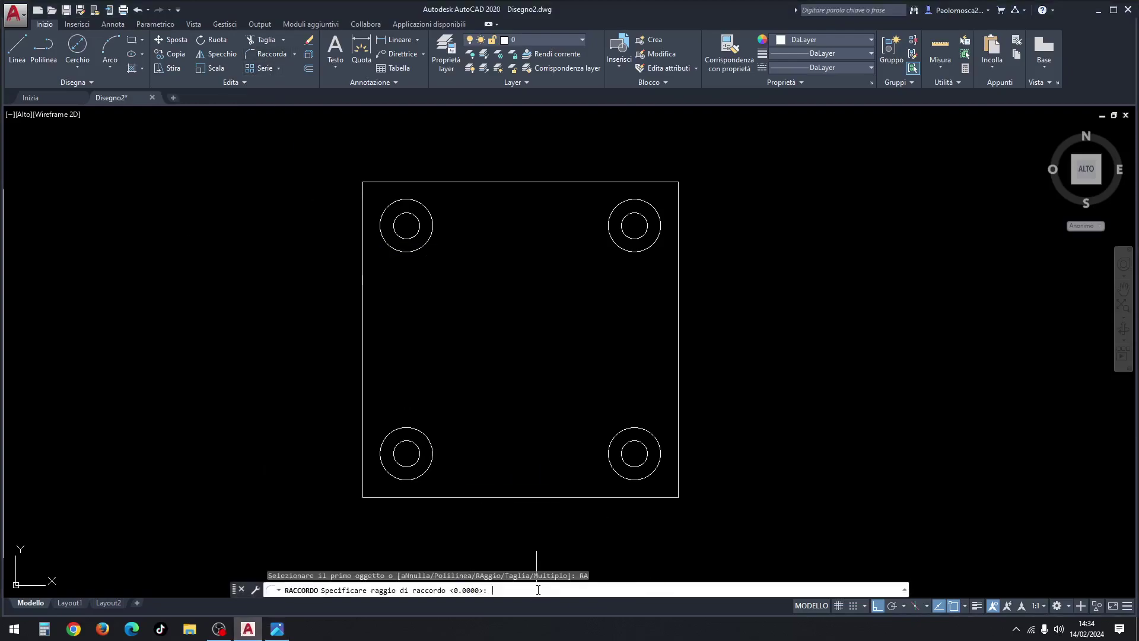
{"action": "type", "text": "20"}
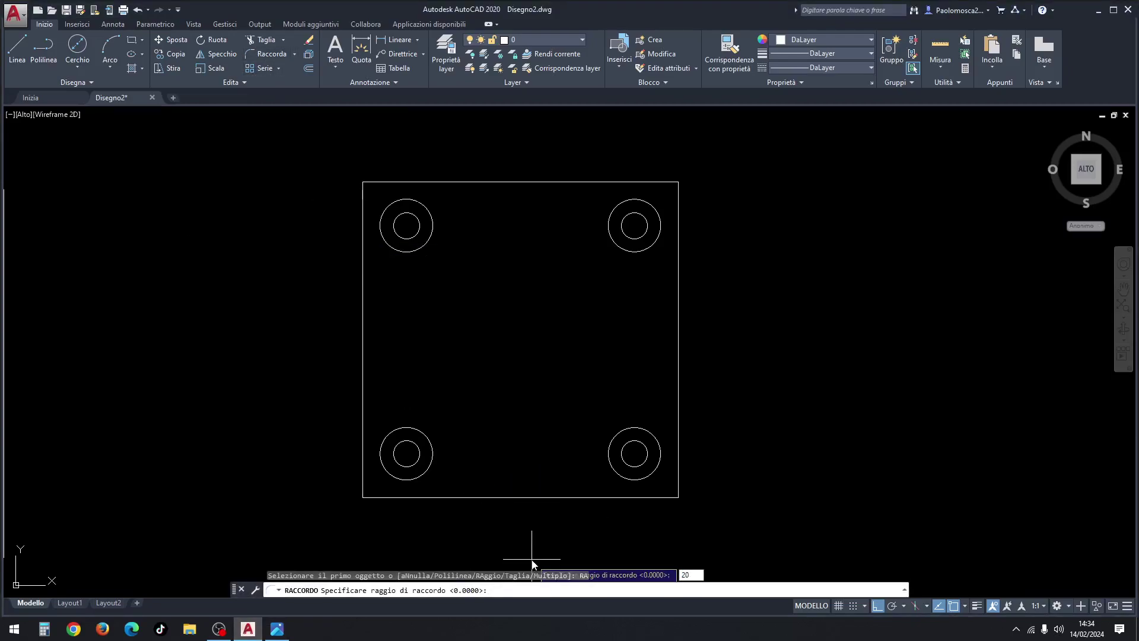
{"action": "key", "text": "Return"}
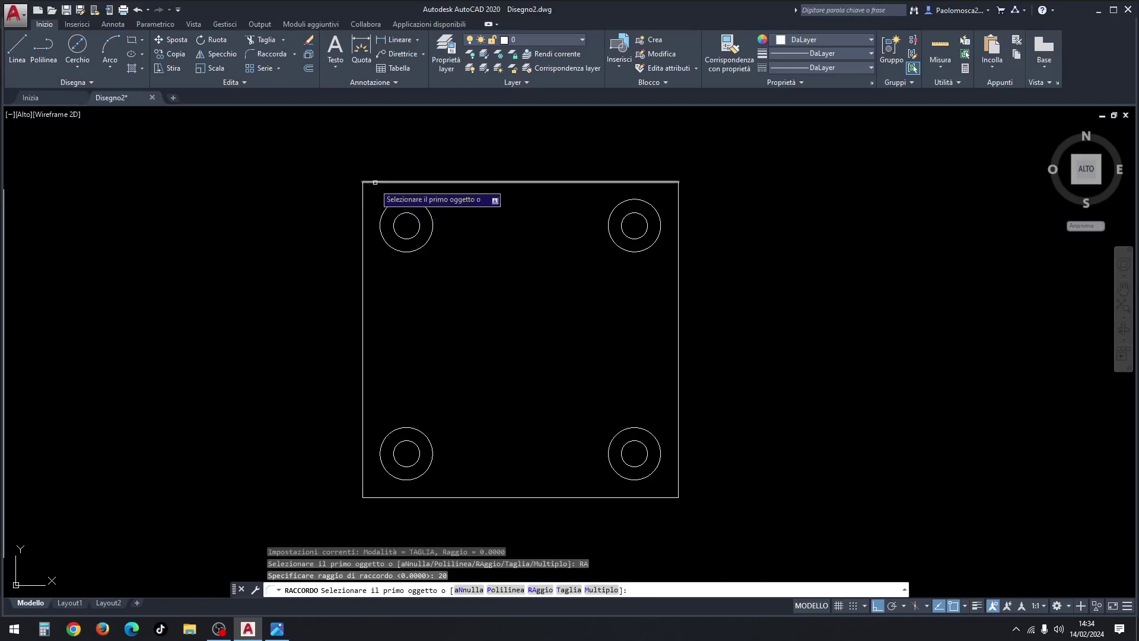
{"action": "left_click", "coordinate": [375, 182]}
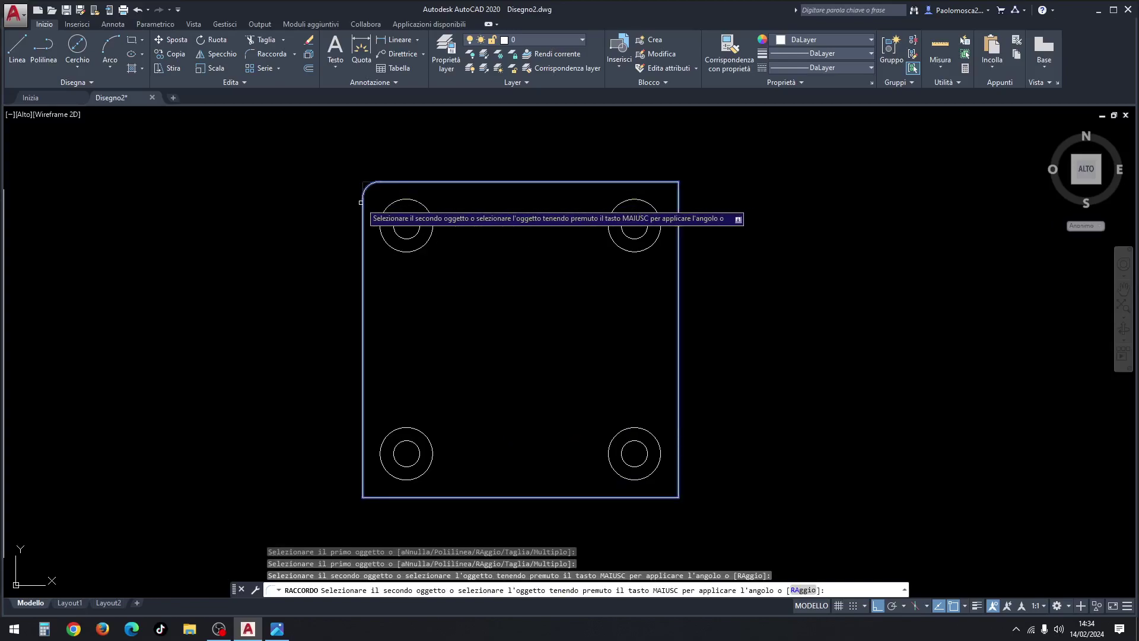
{"action": "left_click", "coordinate": [362, 202]}
Round the top-right, bottom-right and bottom-left corners with the same 20 fillet.
{"action": "key", "text": "Return"}
{"action": "left_click", "coordinate": [665, 184]}
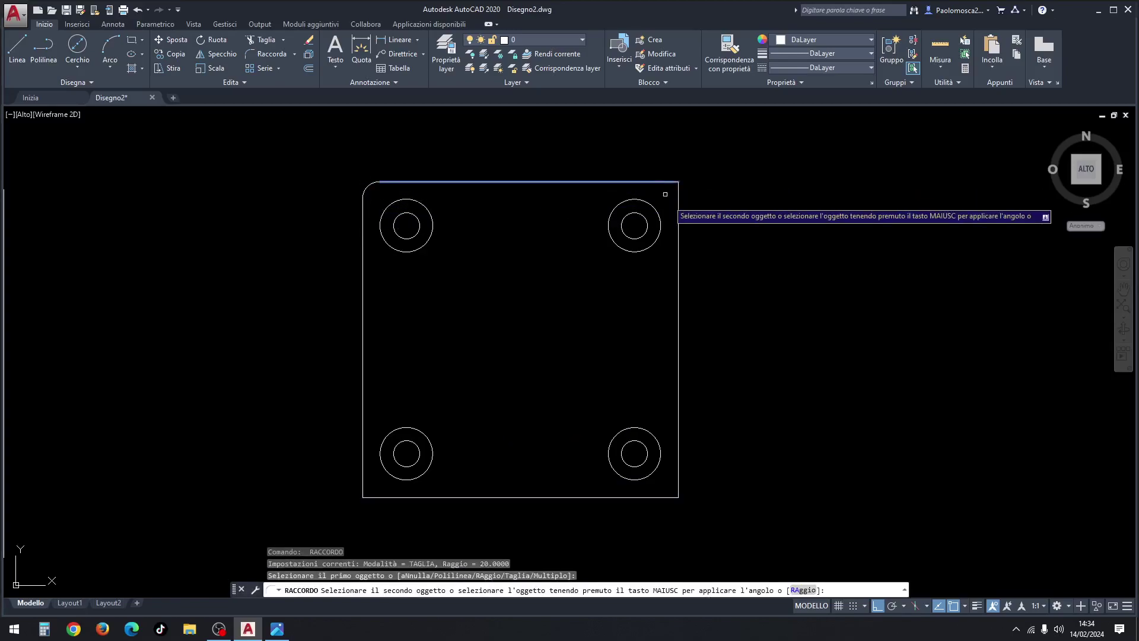
{"action": "left_click", "coordinate": [678, 204]}
{"action": "key", "text": "Return"}
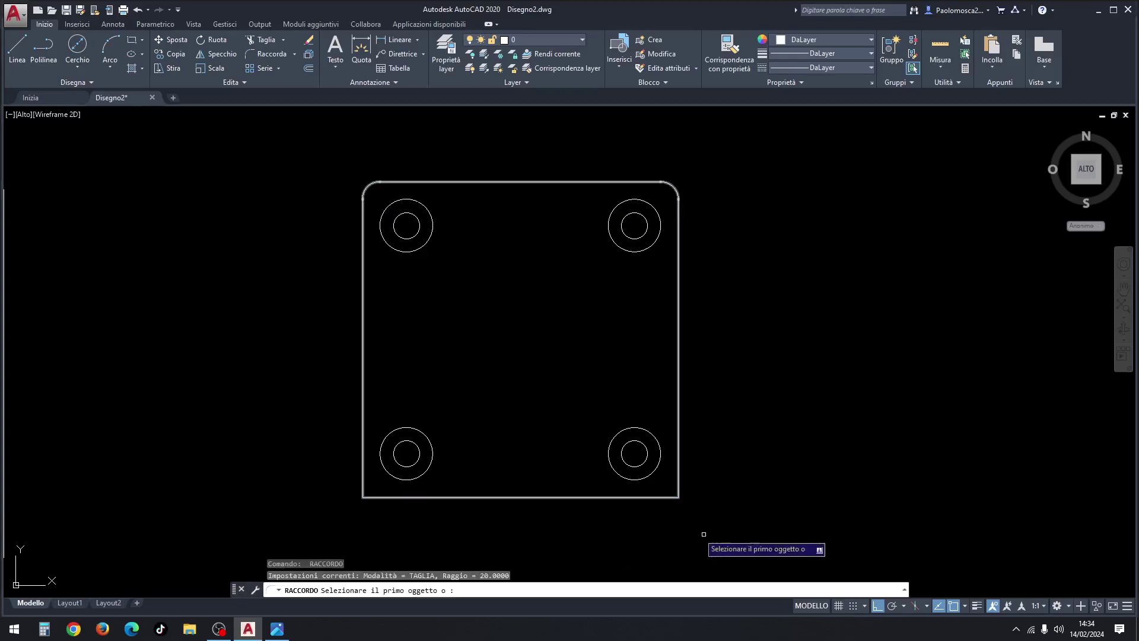
{"action": "left_click", "coordinate": [678, 485]}
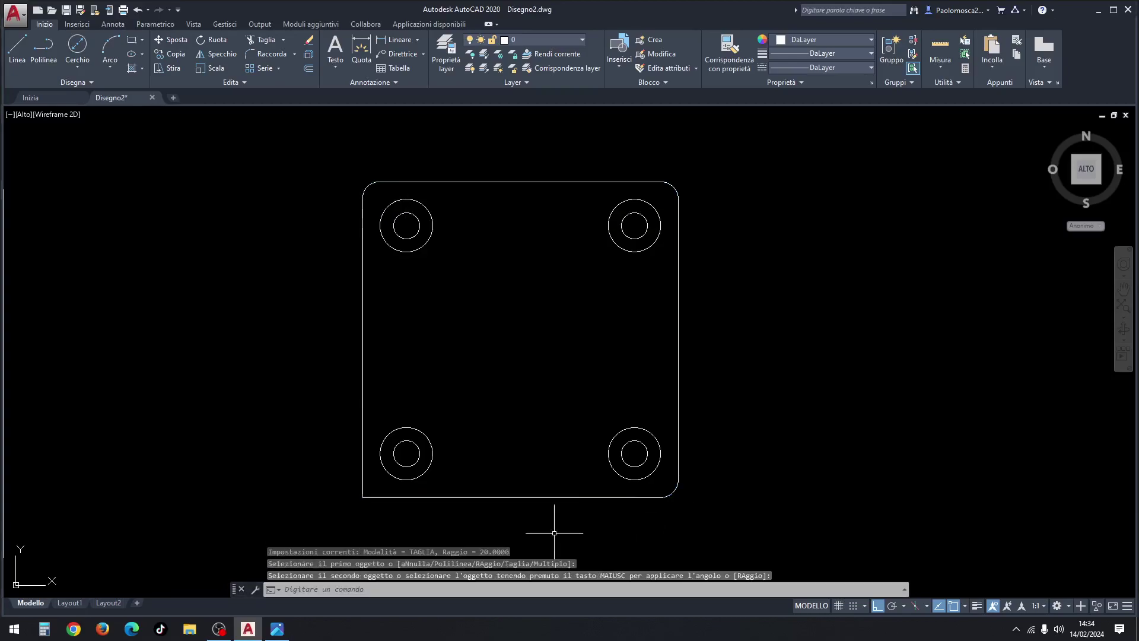
{"action": "key", "text": "Return"}
{"action": "left_click", "coordinate": [387, 497]}
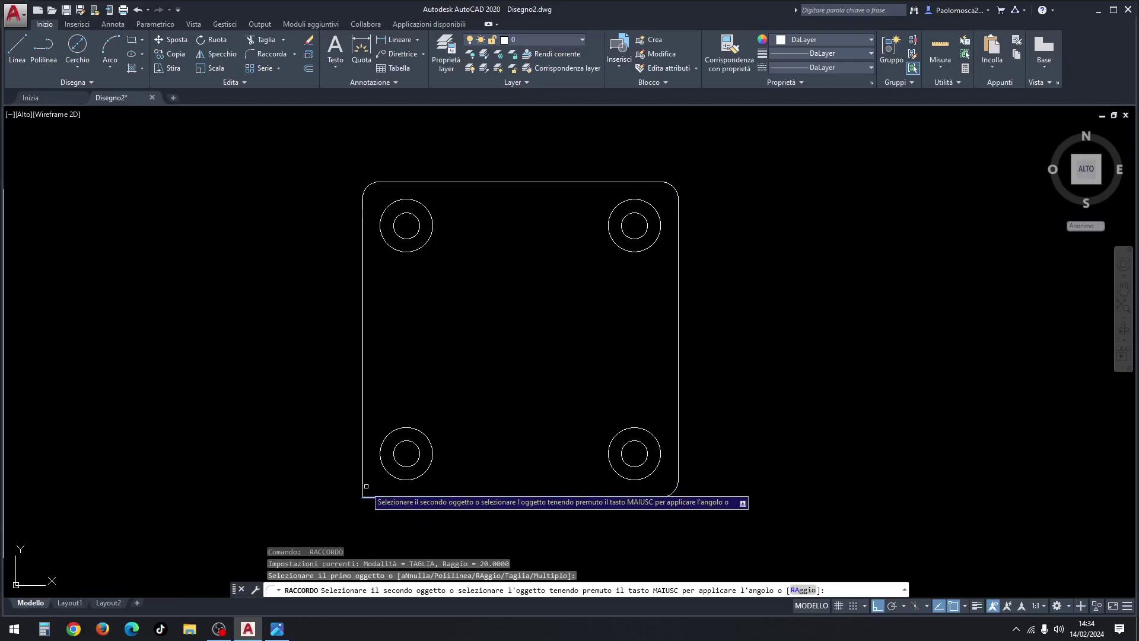
{"action": "left_click", "coordinate": [366, 486]}
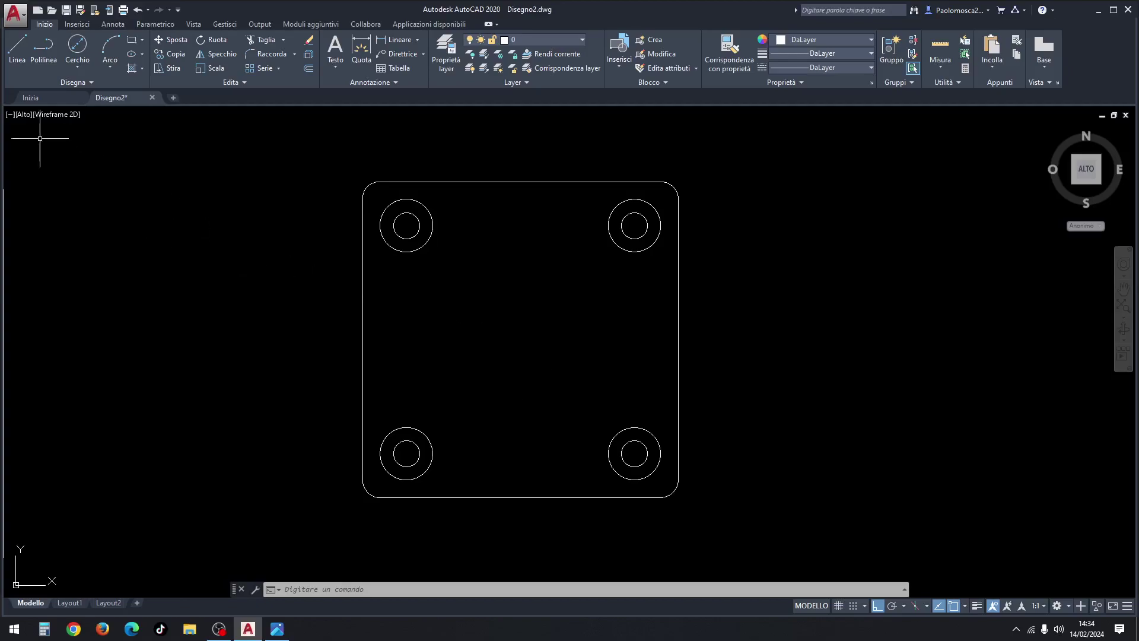
In south-west isometric view, select the rounded outline and four hole circles for extrusion.
{"action": "left_click", "coordinate": [23, 115]}
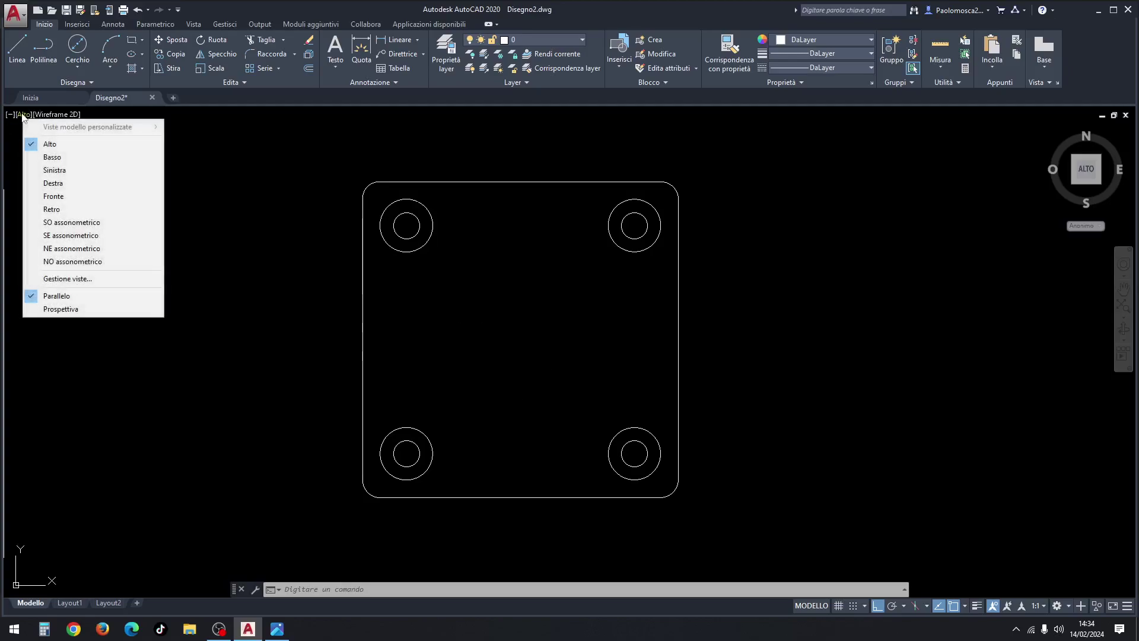
{"action": "left_click", "coordinate": [79, 223]}
{"action": "type", "text": "ES"}
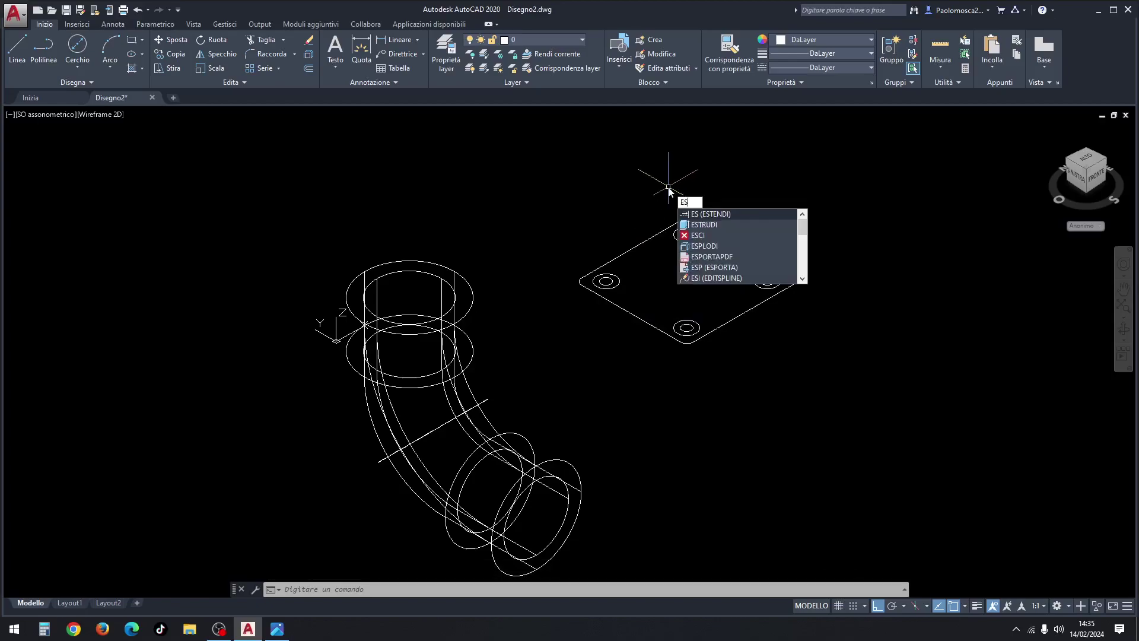
{"action": "type", "text": "st"}
{"action": "key", "text": "Return"}
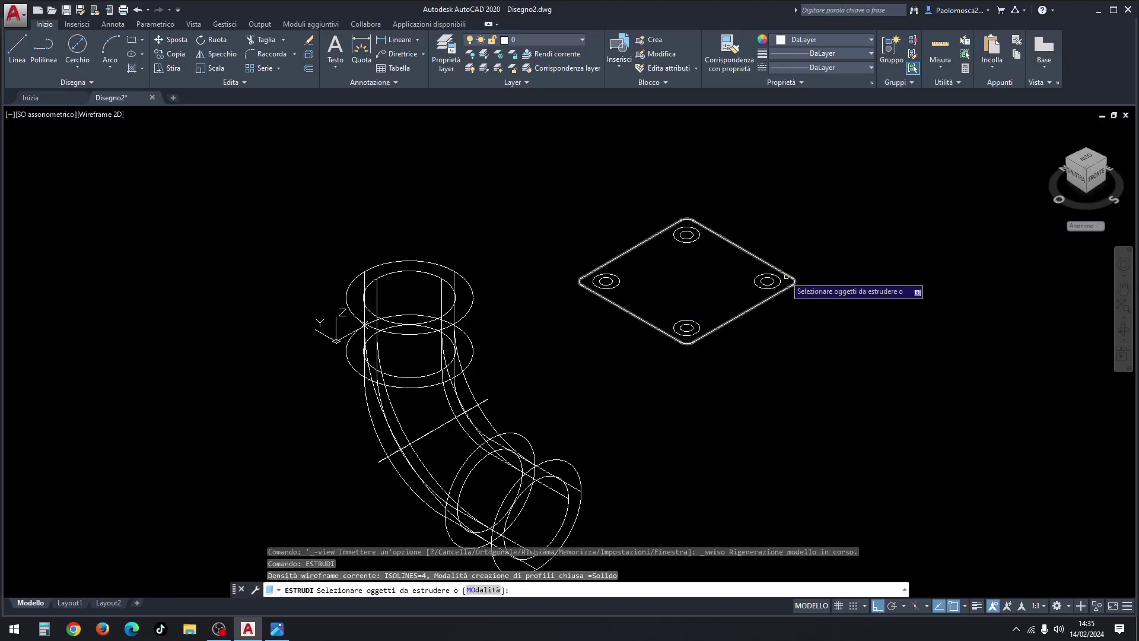
{"action": "left_click", "coordinate": [783, 277]}
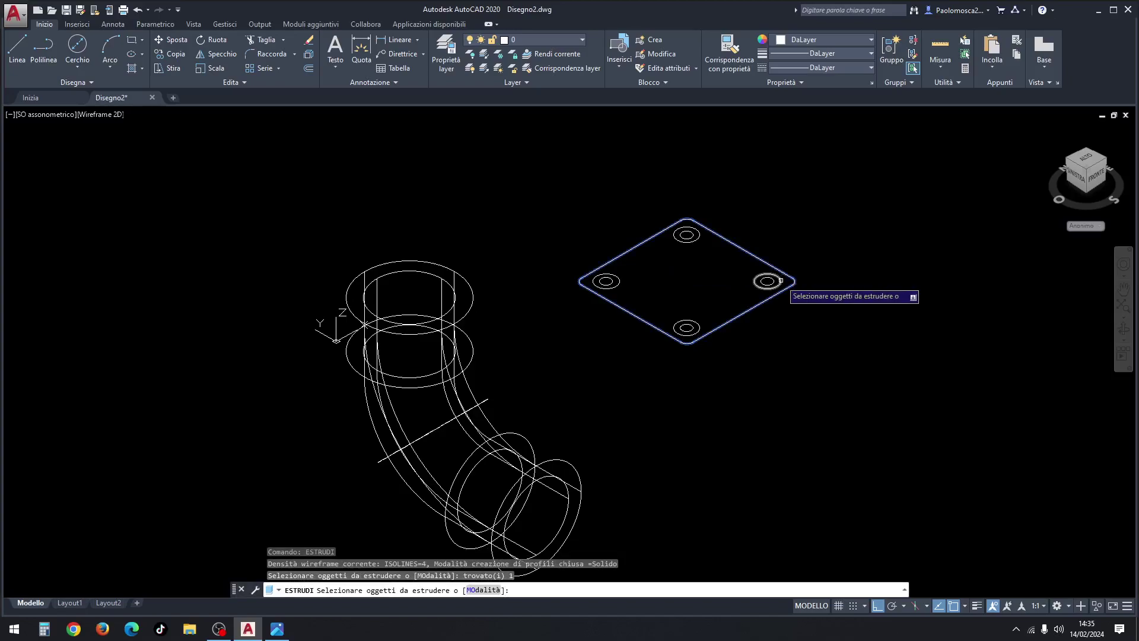
{"action": "left_click", "coordinate": [769, 281]}
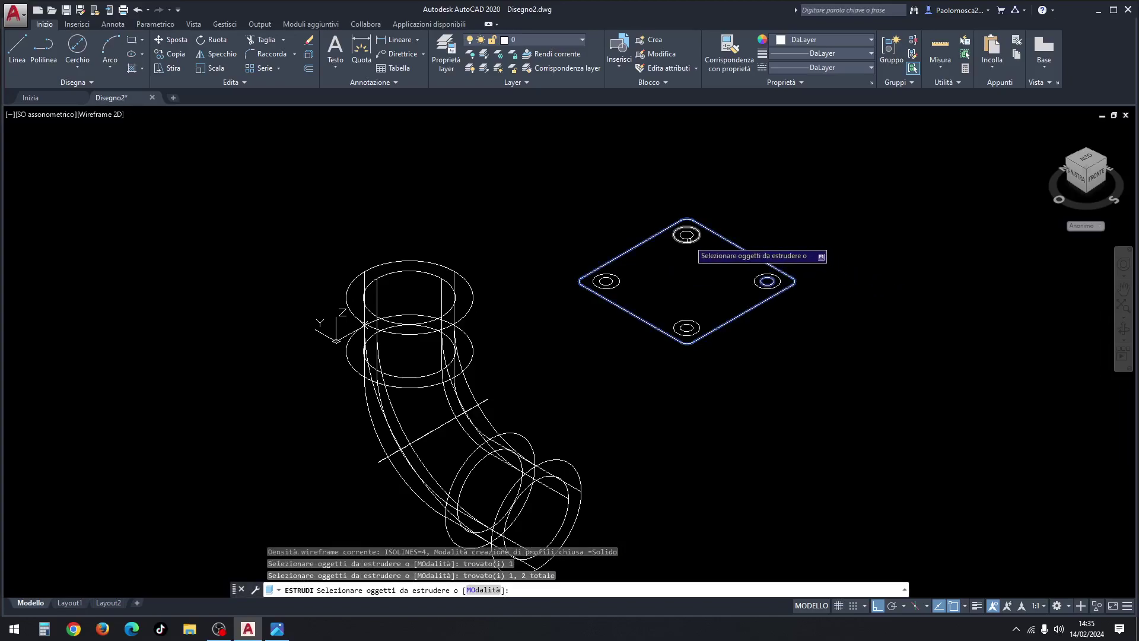
{"action": "left_click", "coordinate": [684, 235]}
{"action": "left_click", "coordinate": [611, 281]}
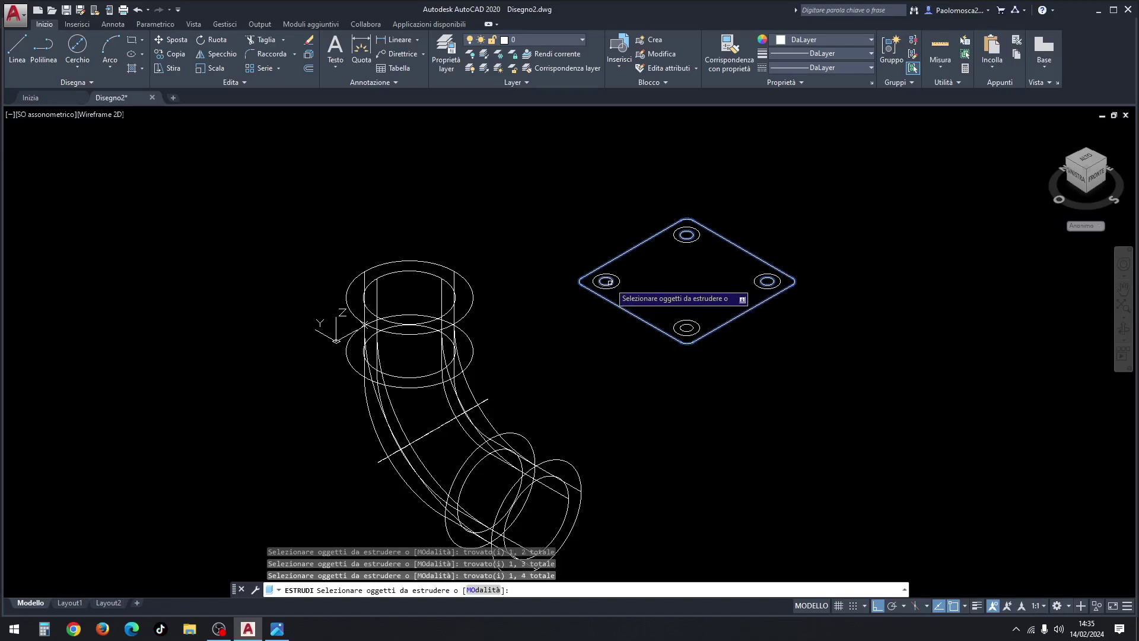
{"action": "left_click", "coordinate": [682, 327]}
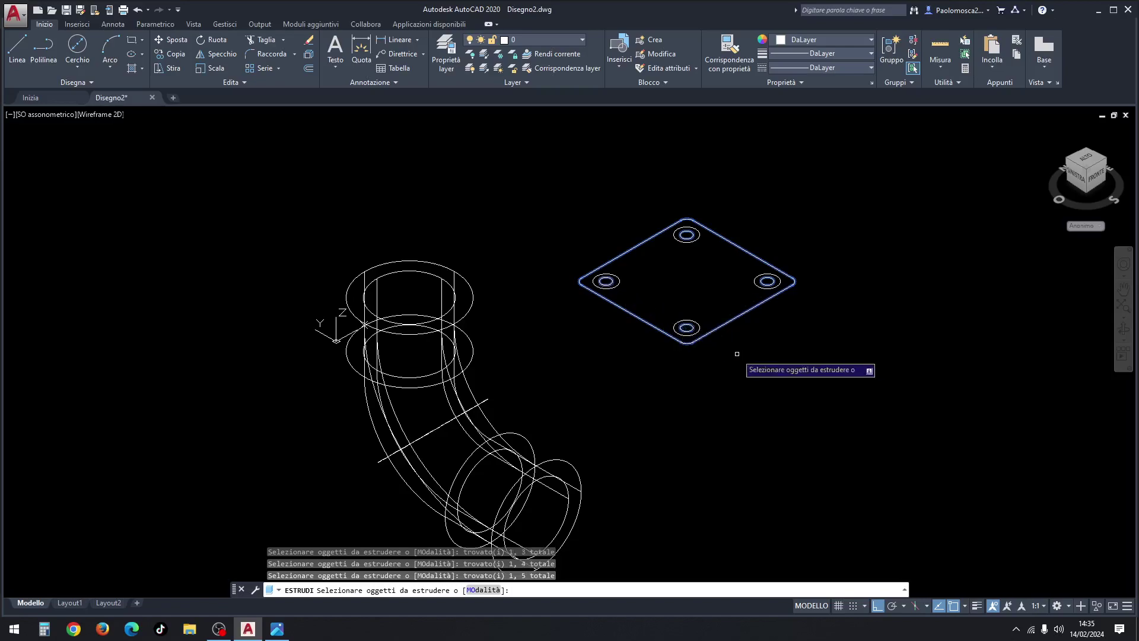
Extrude the selected profiles to a height of 50 after checking the reference thickness.
{"action": "key", "text": "Return"}
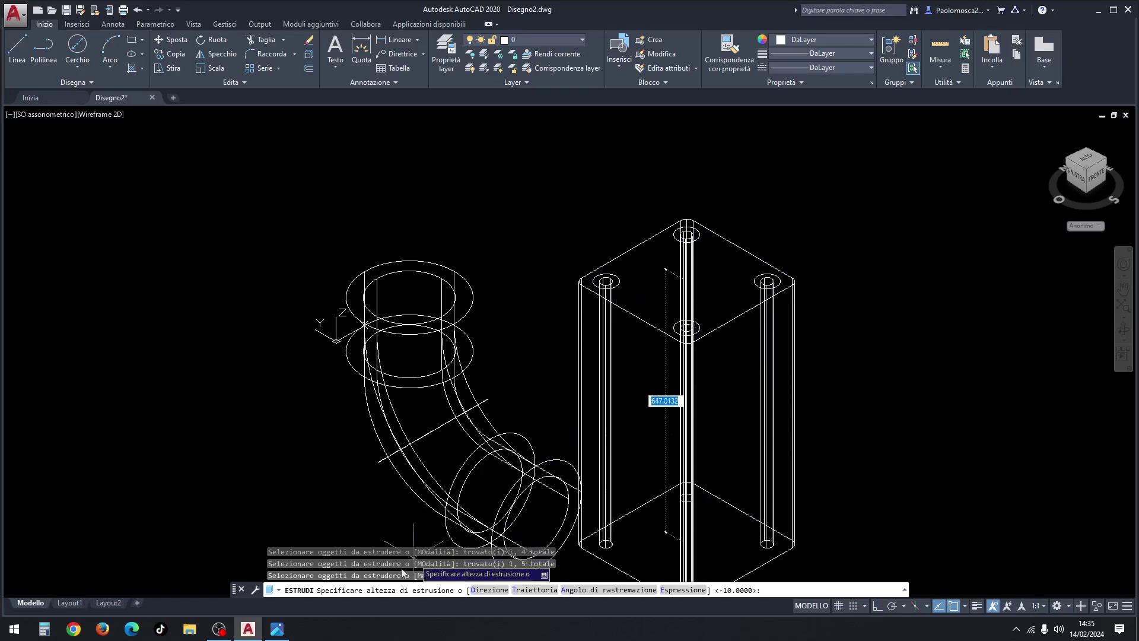
{"action": "left_click", "coordinate": [277, 629]}
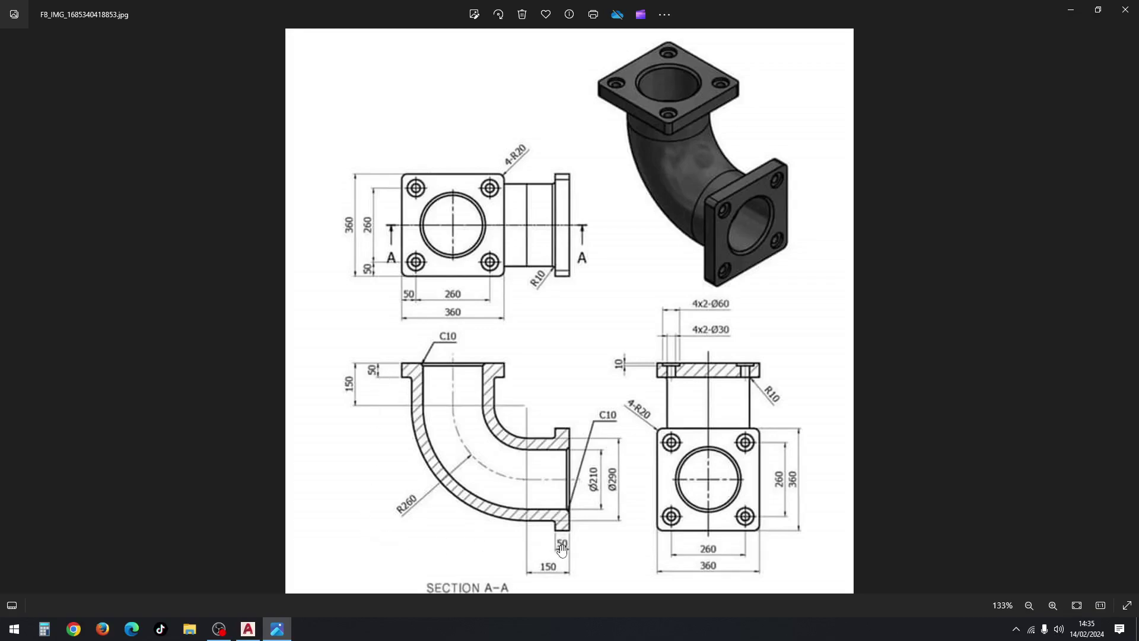
{"action": "left_click", "coordinate": [248, 629]}
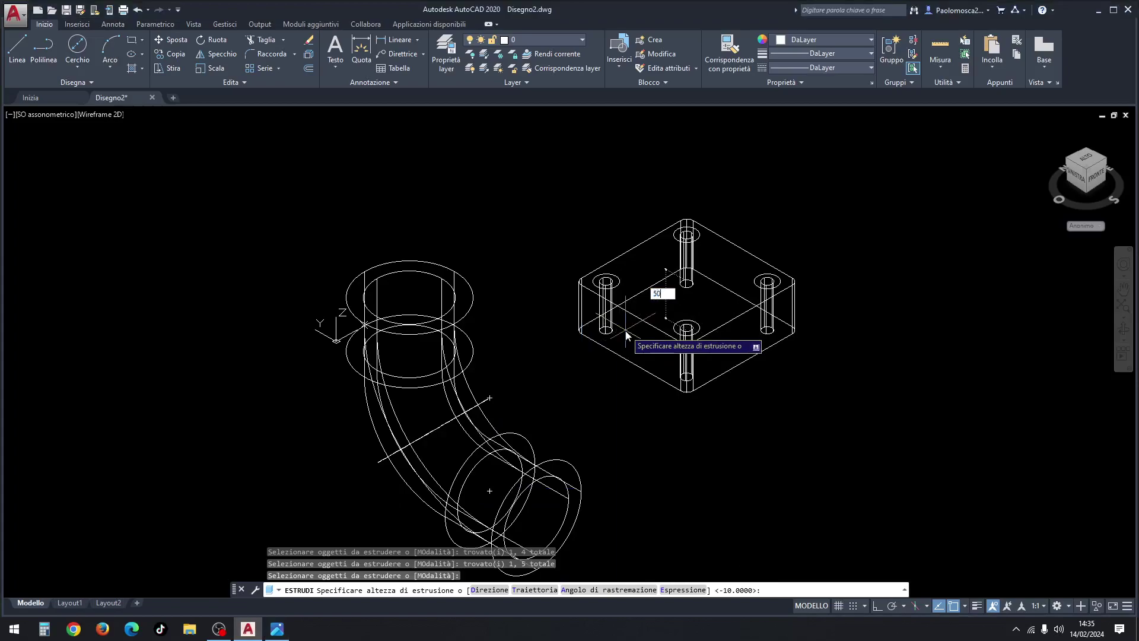
{"action": "key", "text": "Return"}
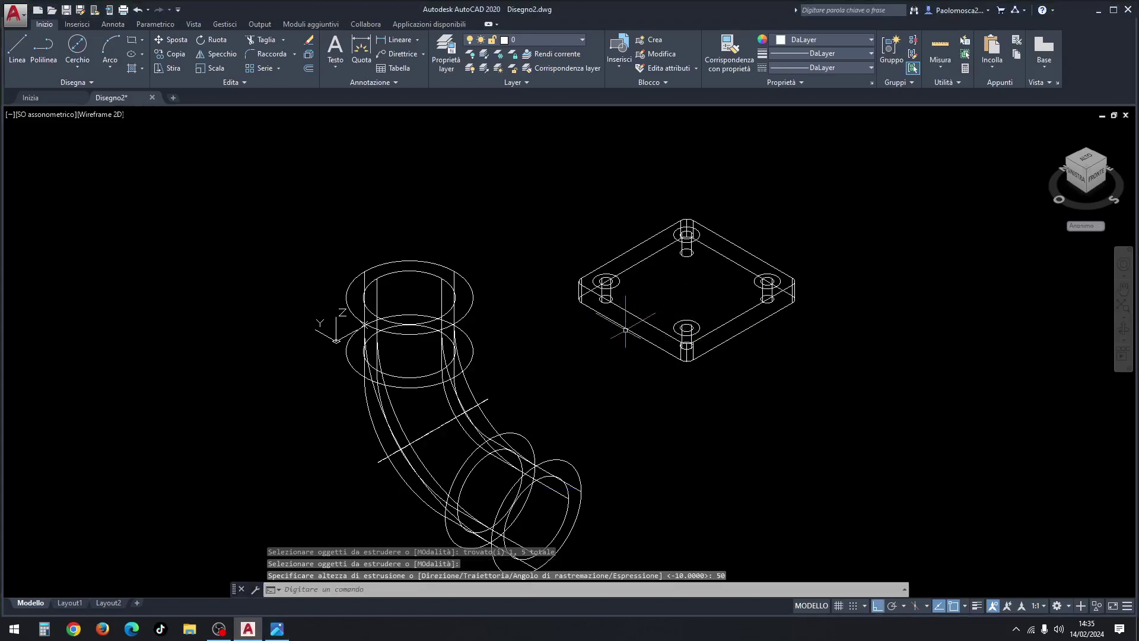
{"action": "key", "text": "Return"}
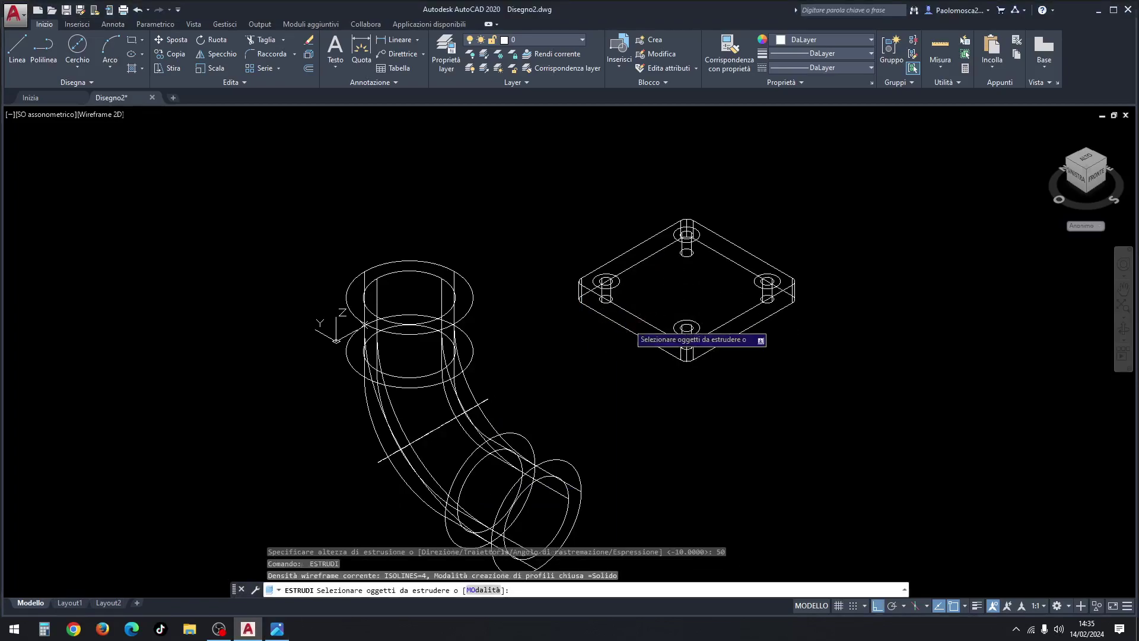
Extrude the four 60-diameter hole circles 10 units as counterbore cylinders.
{"action": "left_click", "coordinate": [605, 279]}
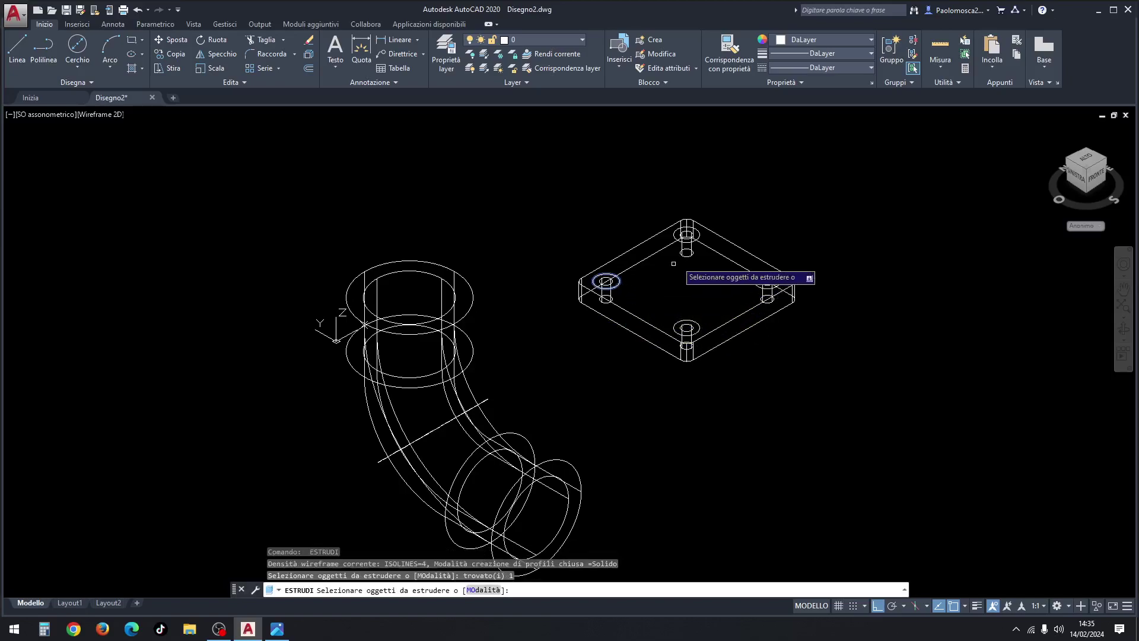
{"action": "left_click", "coordinate": [686, 232]}
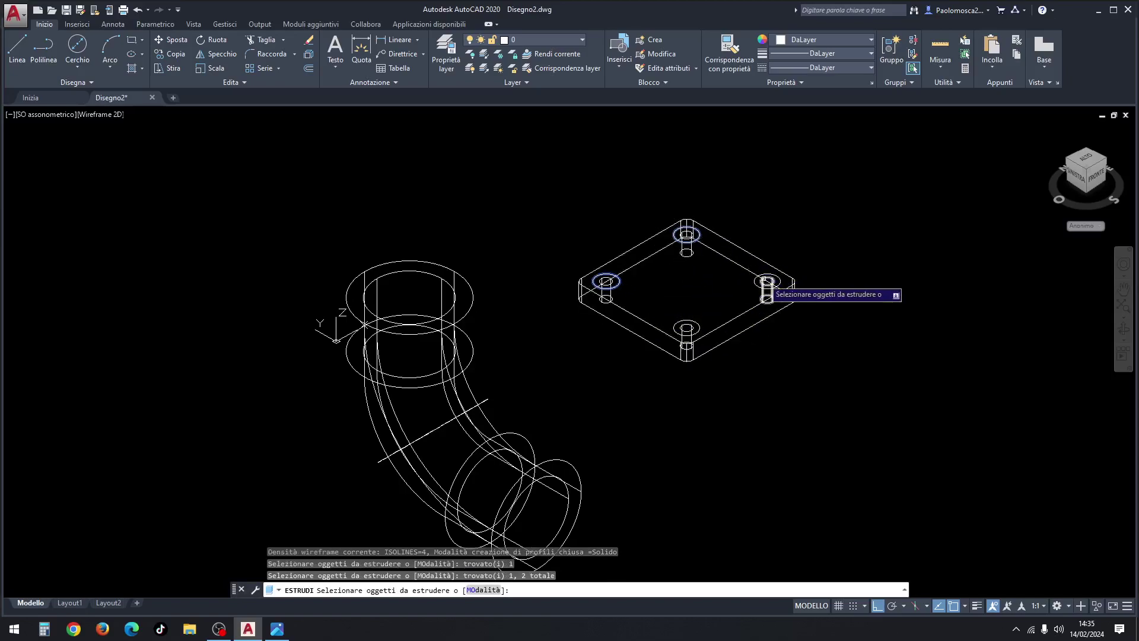
{"action": "left_click", "coordinate": [762, 278]}
{"action": "scroll", "coordinate": [708, 317], "scroll_direction": "up", "scroll_amount": 2}
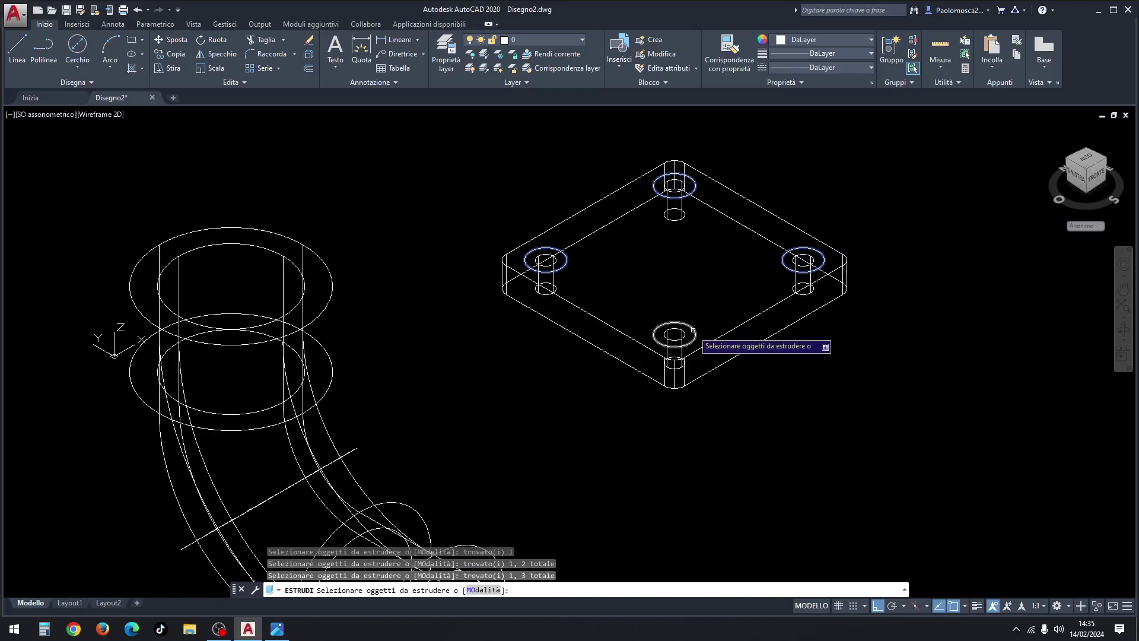
{"action": "left_click", "coordinate": [693, 329]}
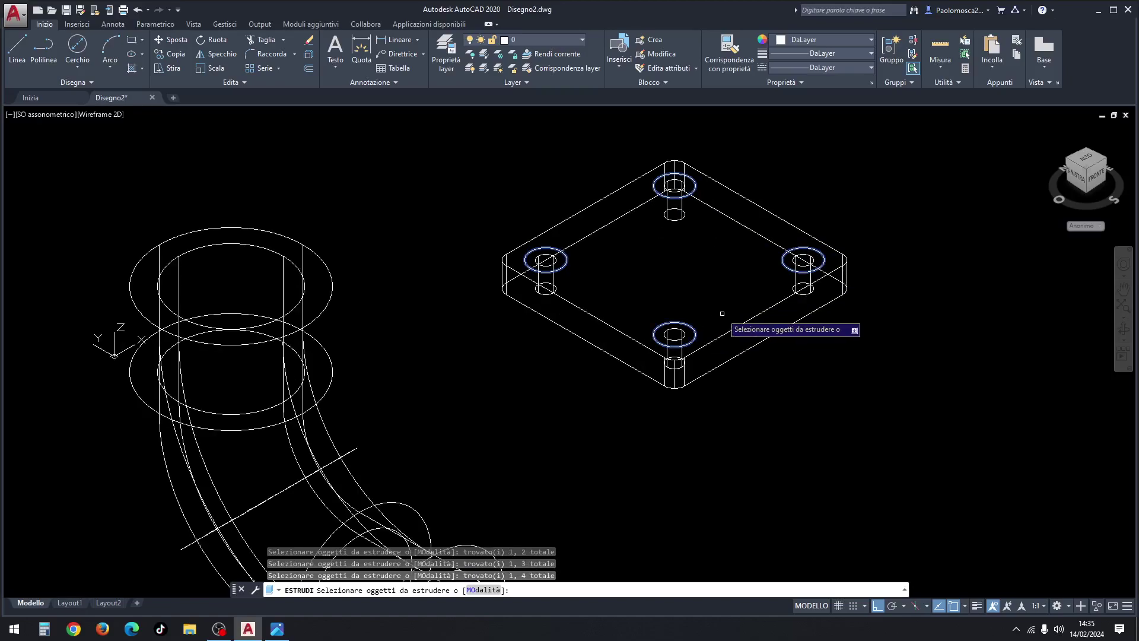
{"action": "key", "text": "Return"}
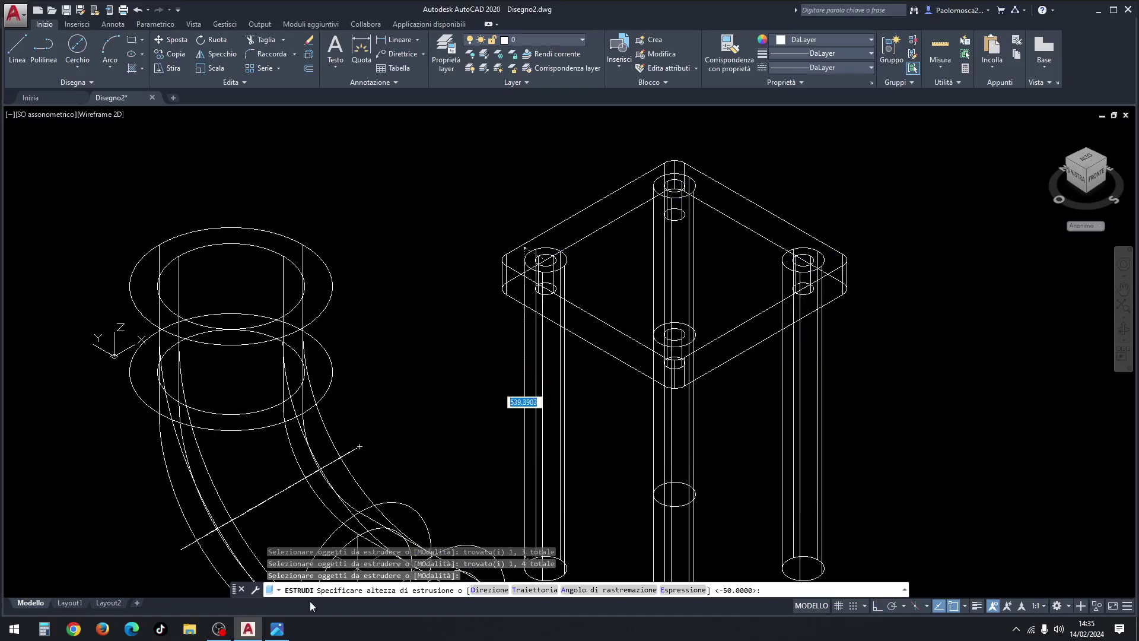
{"action": "left_click", "coordinate": [276, 629]}
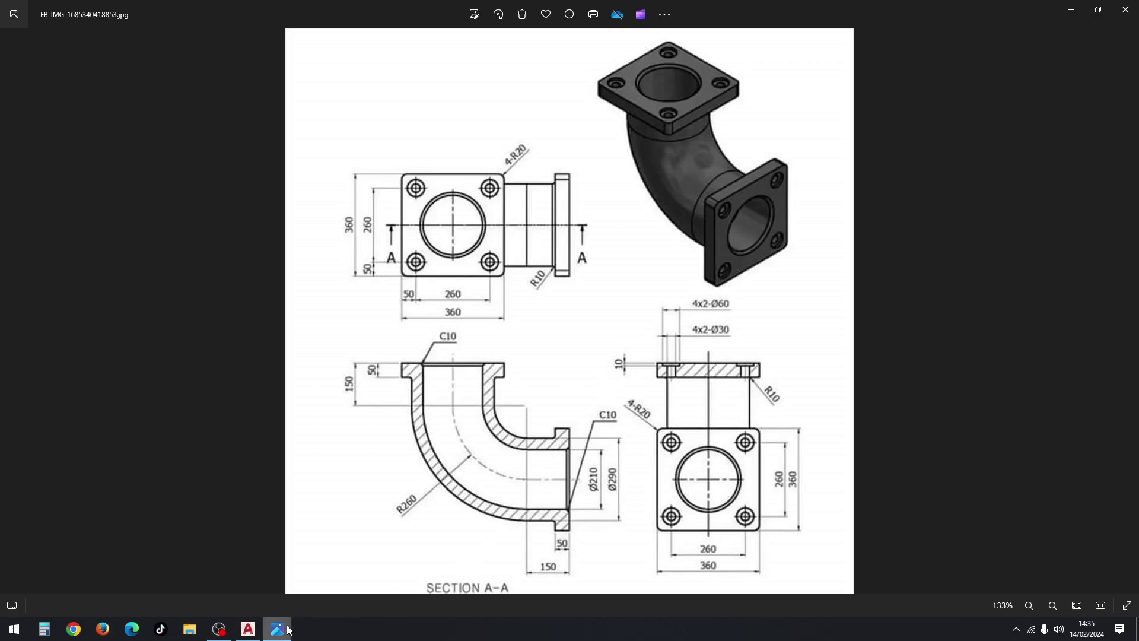
{"action": "left_click", "coordinate": [270, 634]}
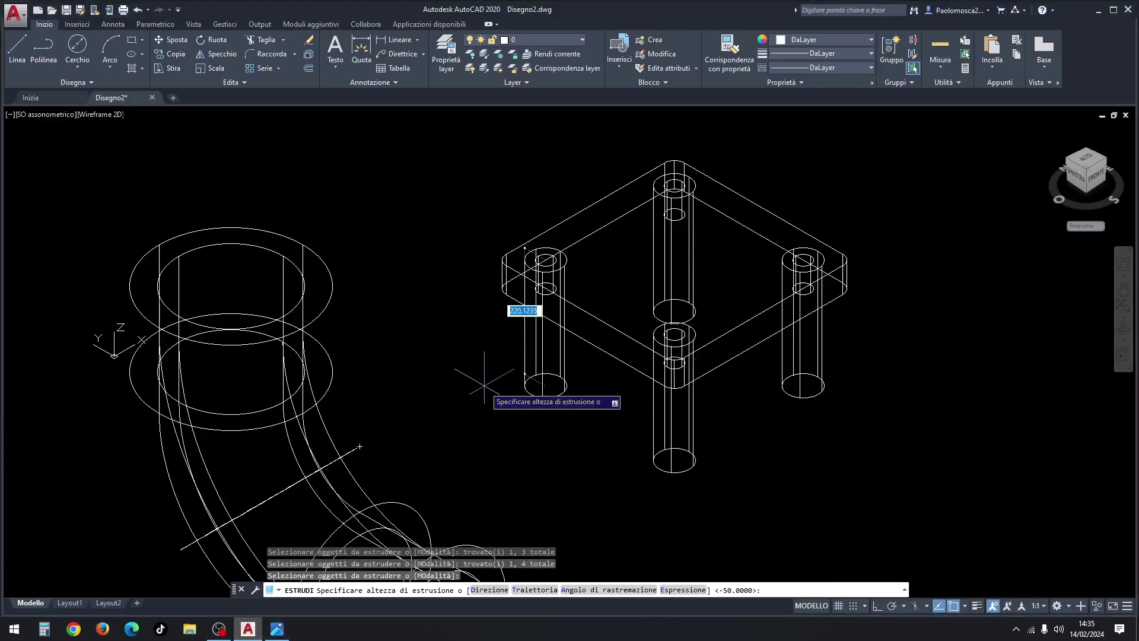
{"action": "key", "text": "Return"}
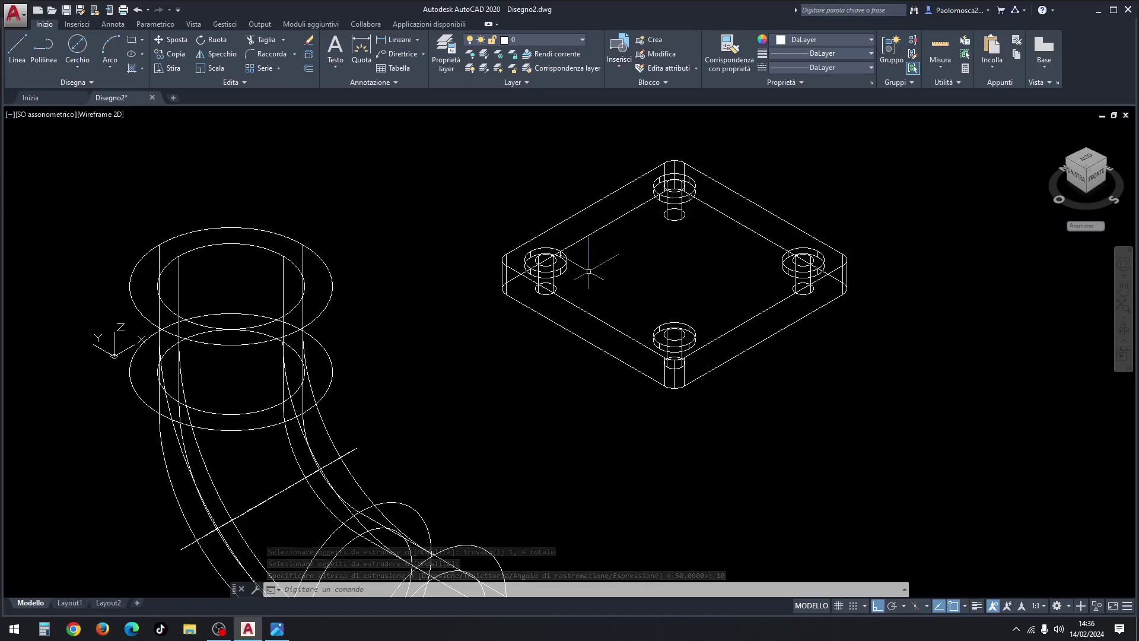
Start SUBTRACT and choose the square plate as the solid to keep.
{"action": "type", "text": "s"}
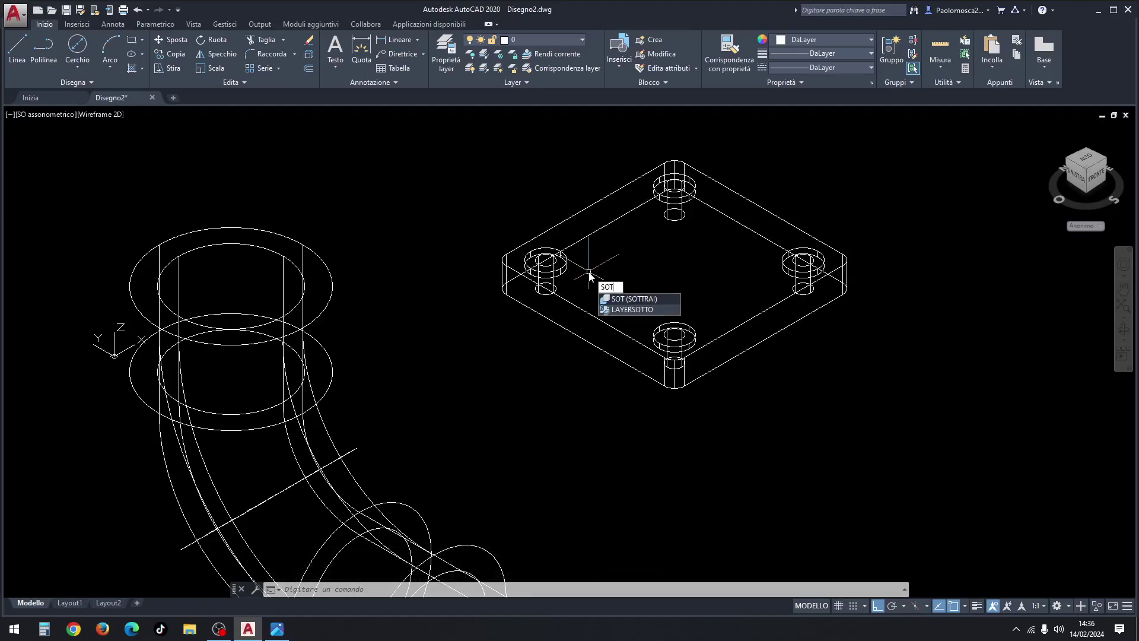
{"action": "key", "text": "Return"}
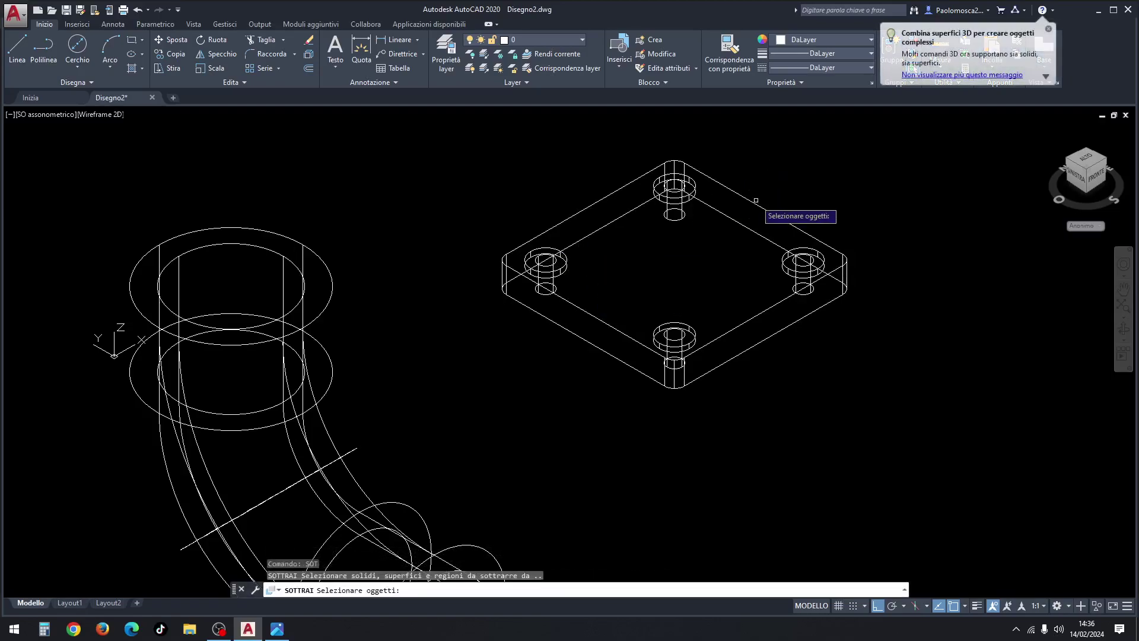
{"action": "left_click", "coordinate": [753, 203]}
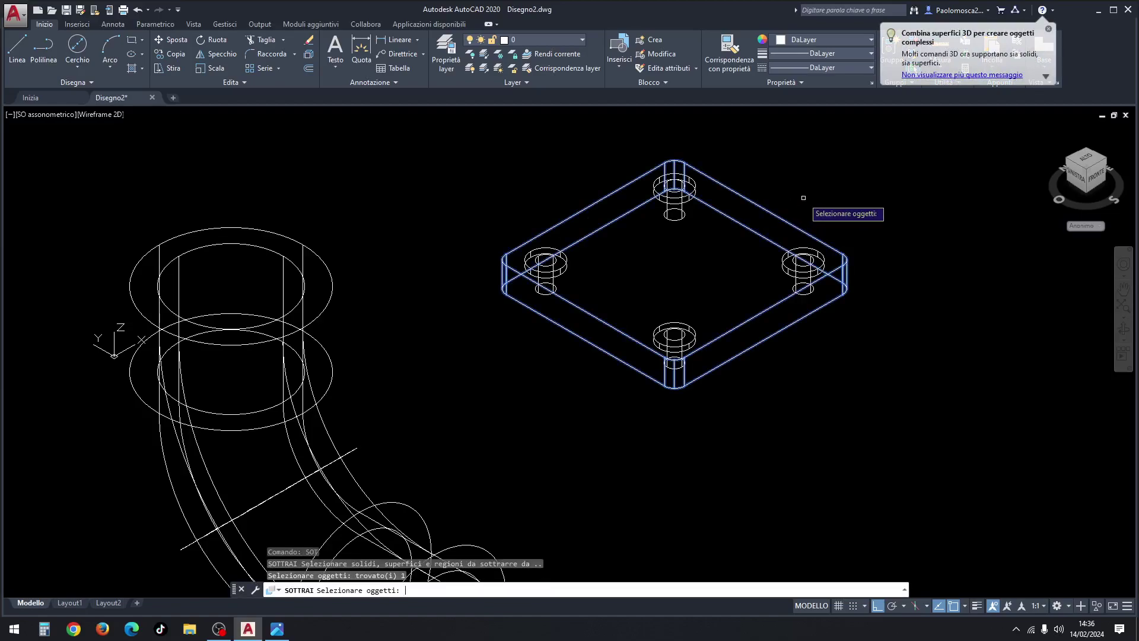
{"action": "key", "text": "Return"}
Subtract the eight hole and counterbore cylinders from the plate.
{"action": "left_click", "coordinate": [796, 288]}
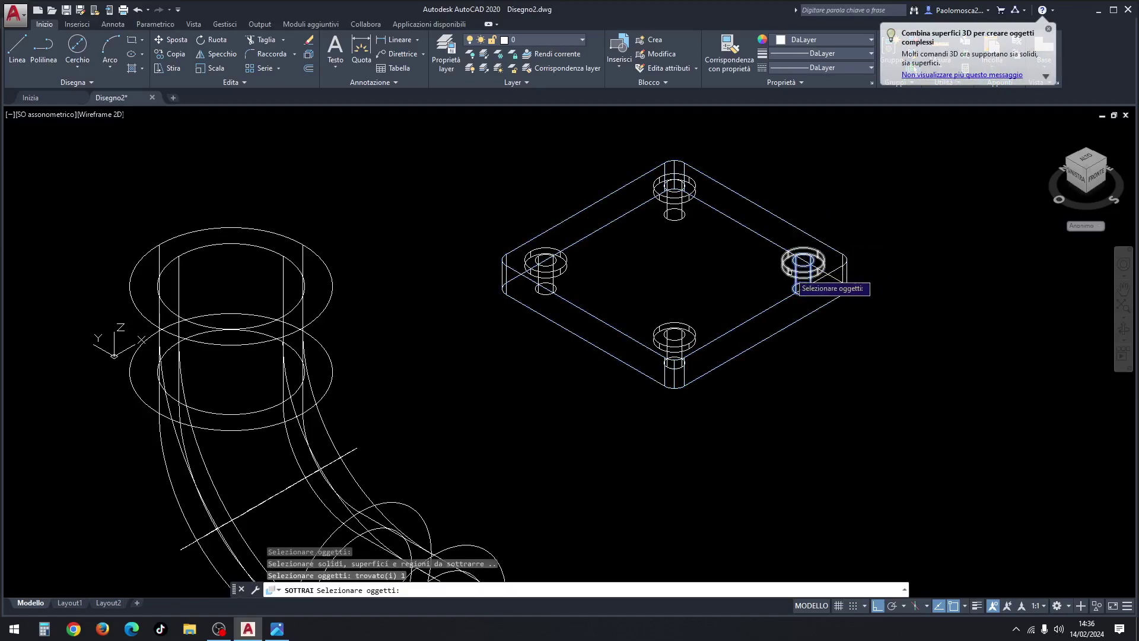
{"action": "left_click", "coordinate": [792, 267]}
{"action": "left_click", "coordinate": [682, 208]}
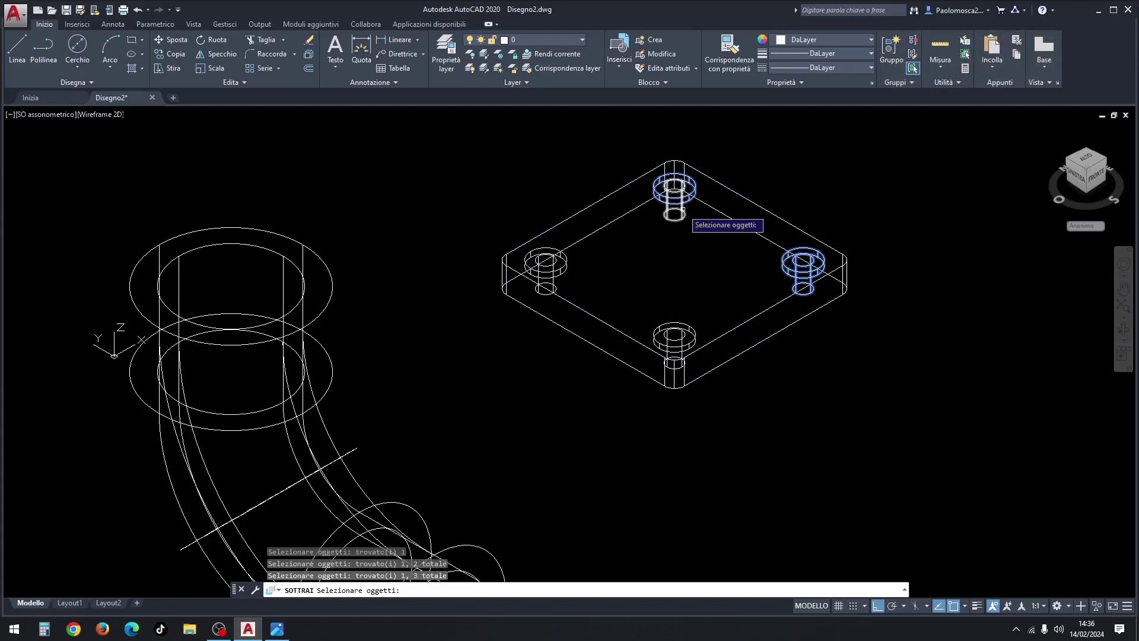
{"action": "left_click", "coordinate": [680, 330]}
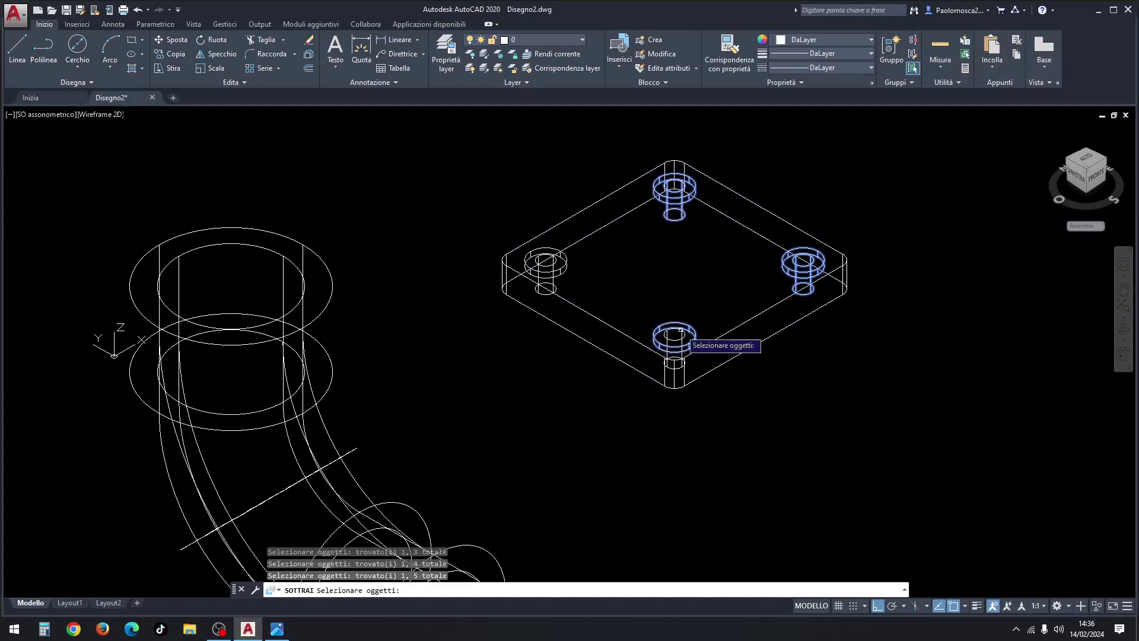
{"action": "left_click", "coordinate": [681, 330]}
{"action": "left_click", "coordinate": [676, 333]}
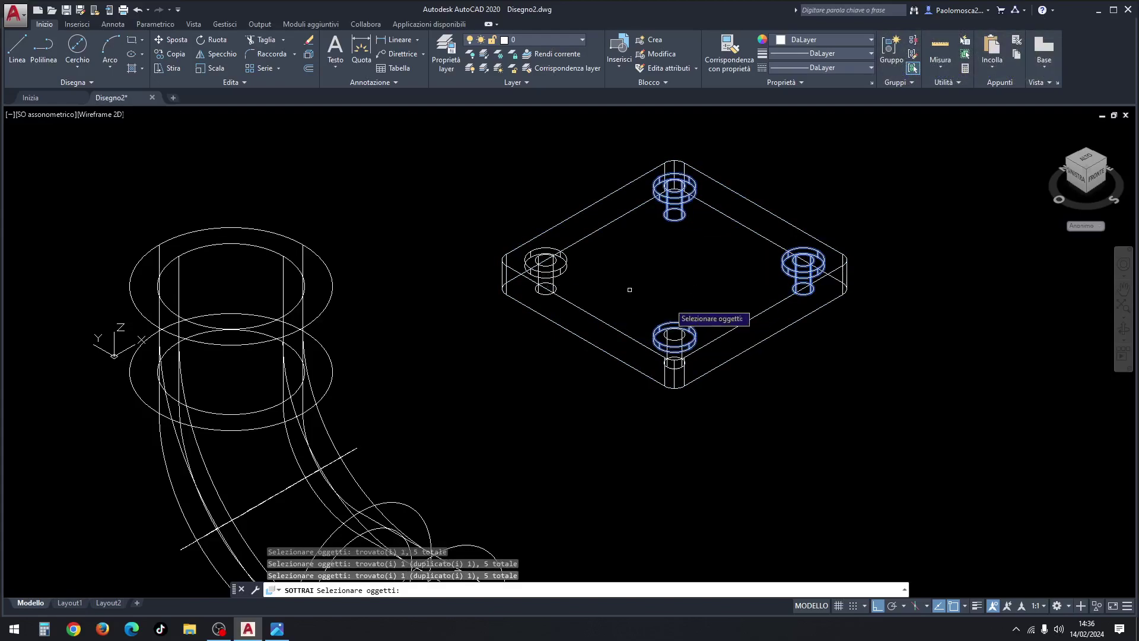
{"action": "left_click", "coordinate": [682, 323]}
{"action": "left_click", "coordinate": [668, 363]}
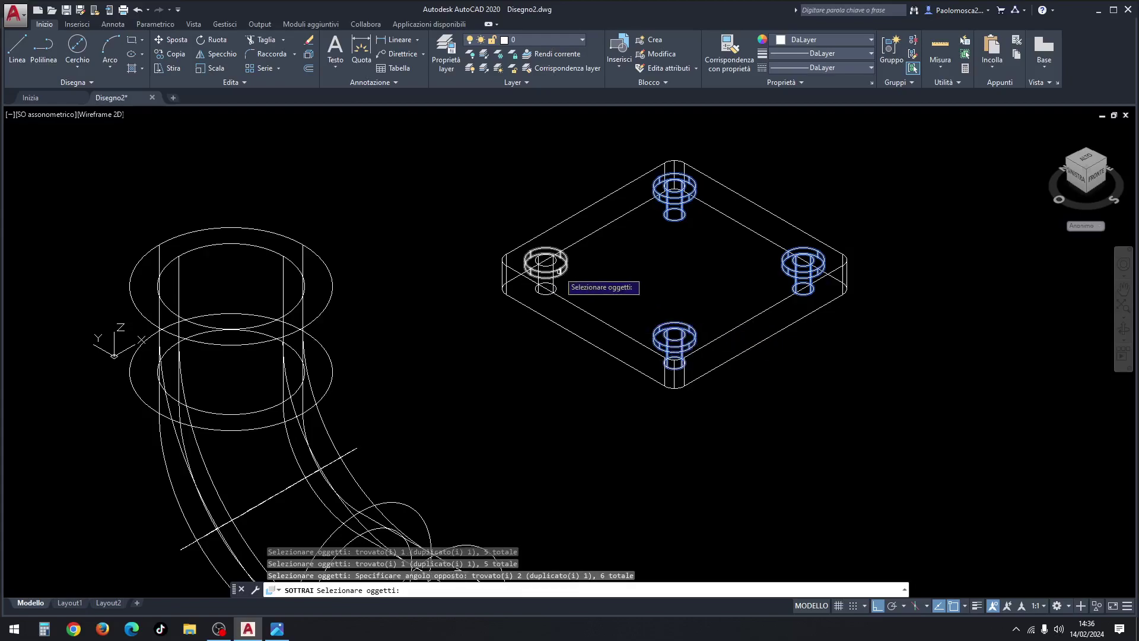
{"action": "left_click", "coordinate": [557, 271]}
{"action": "left_click", "coordinate": [550, 274]}
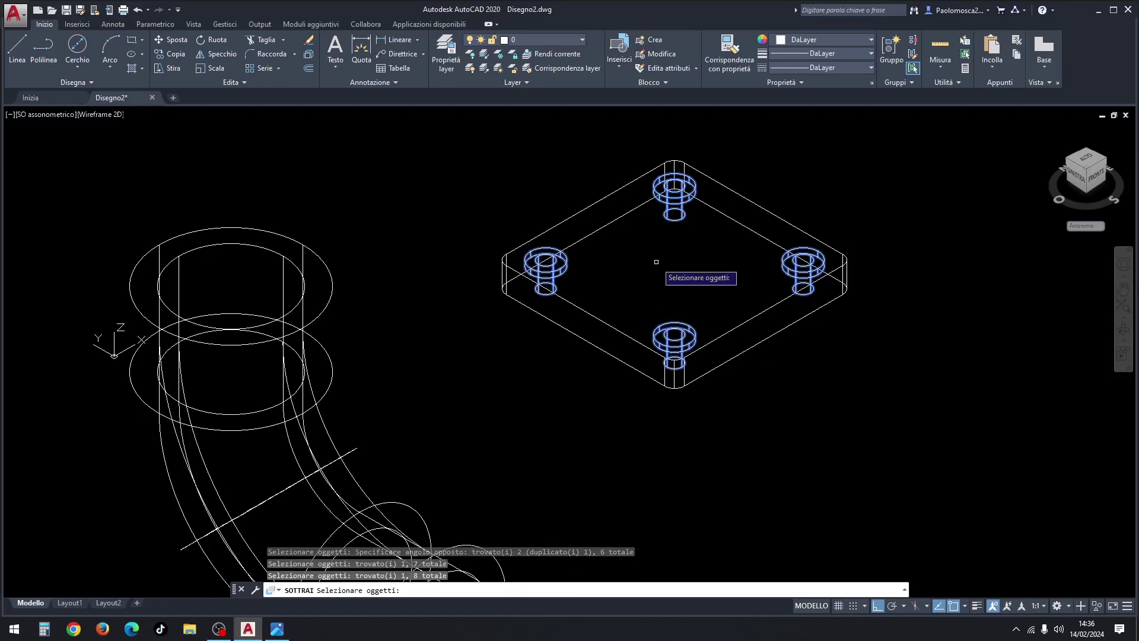
{"action": "key", "text": "Return"}
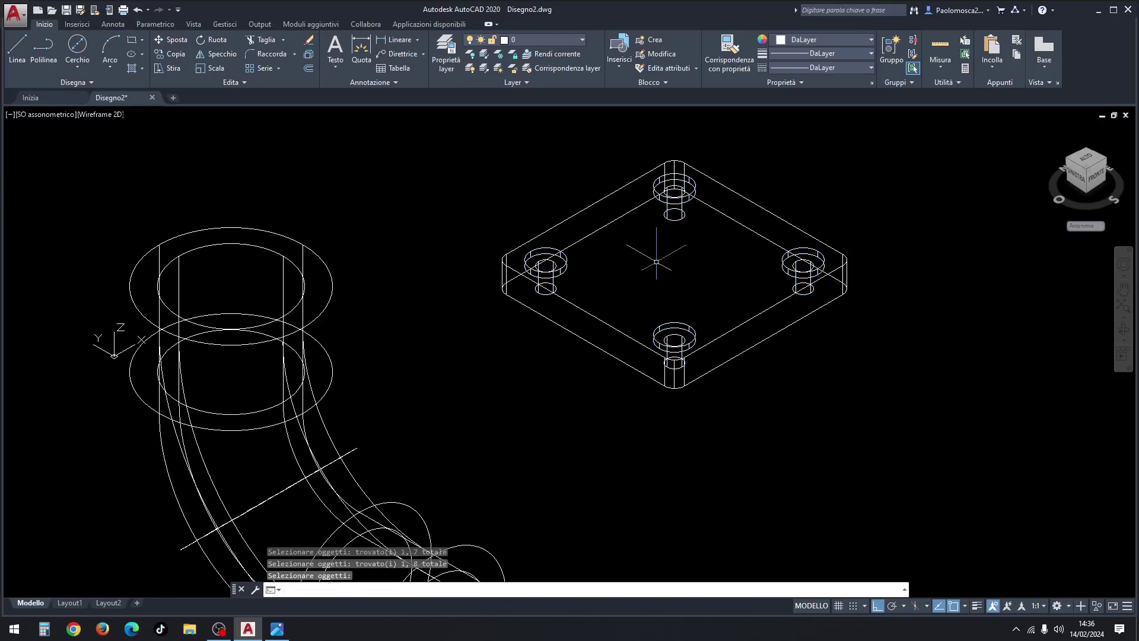
{"action": "left_click", "coordinate": [99, 114]}
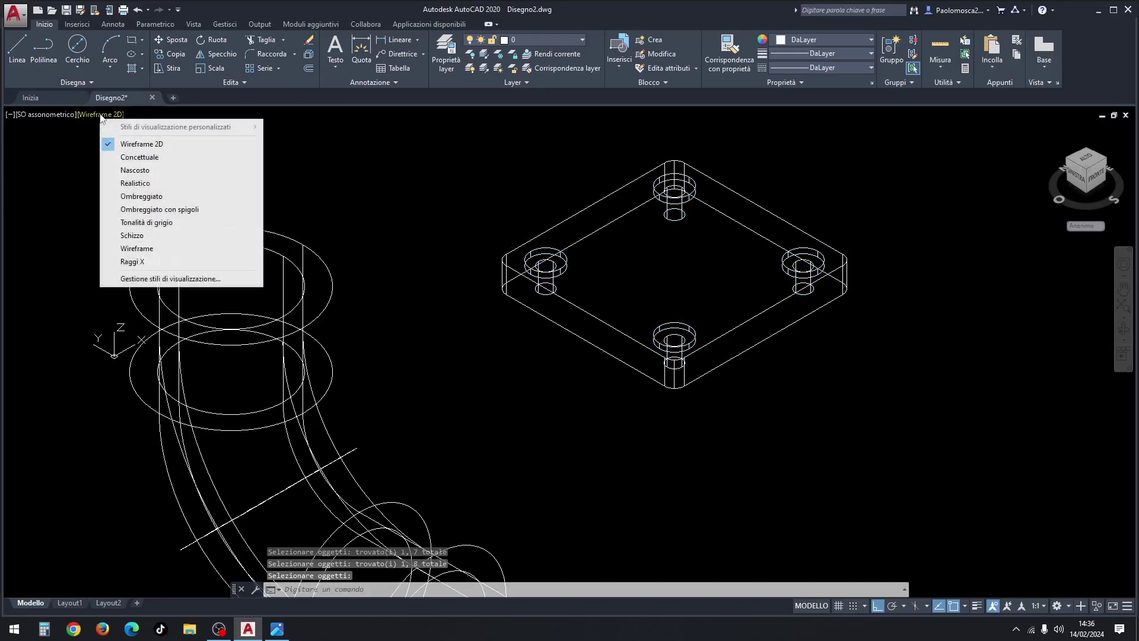
{"action": "left_click", "coordinate": [178, 185]}
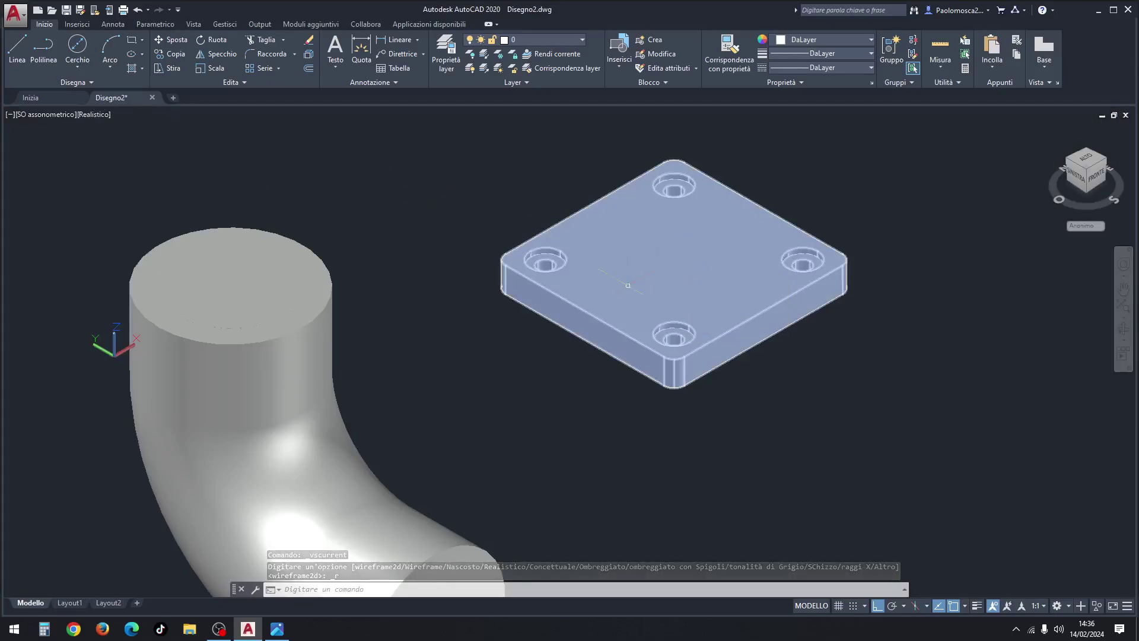
{"action": "left_click", "coordinate": [104, 115]}
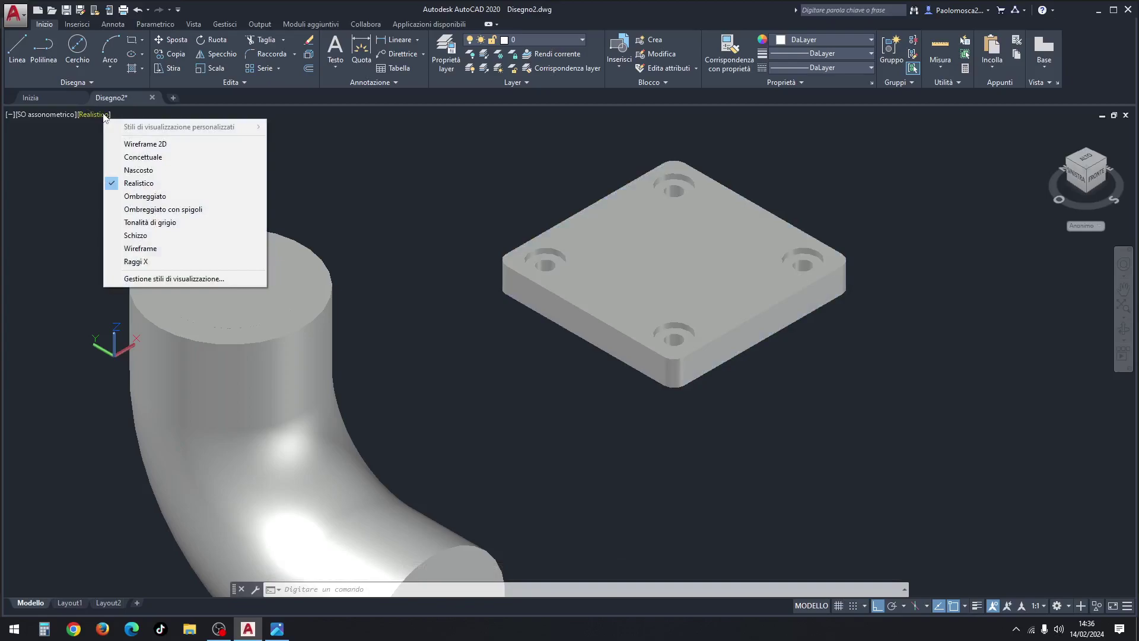
{"action": "left_click", "coordinate": [125, 142]}
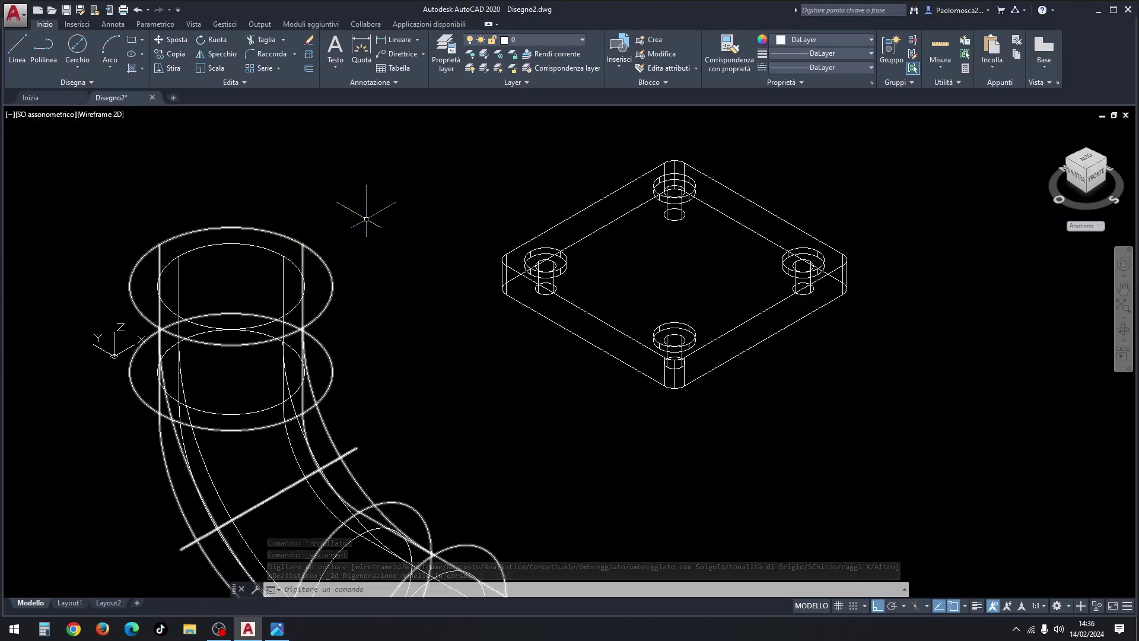
{"action": "scroll", "coordinate": [367, 219], "scroll_direction": "down", "scroll_amount": 2}
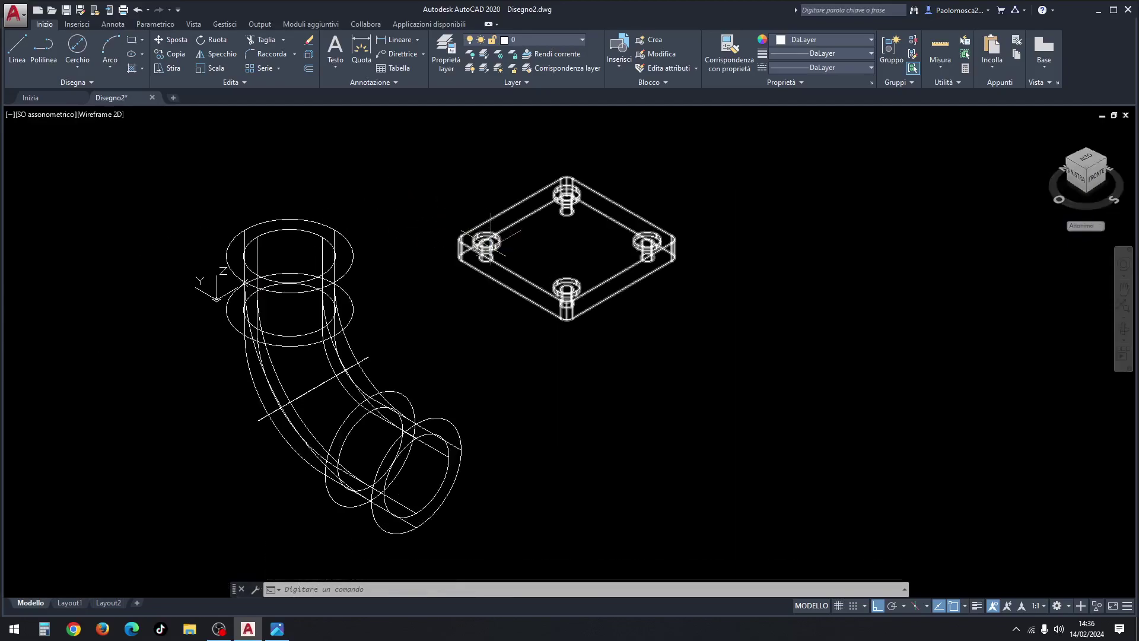
Draw a red diagonal helper line across the flange plate's opposite corners.
{"action": "left_click", "coordinate": [786, 37]}
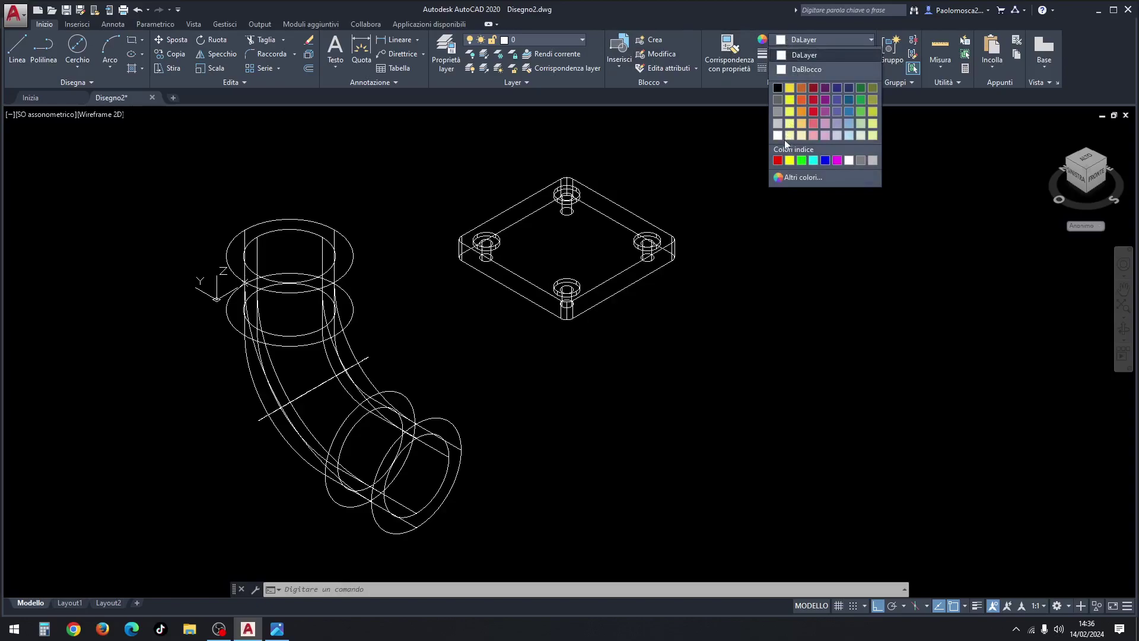
{"action": "left_click", "coordinate": [778, 160]}
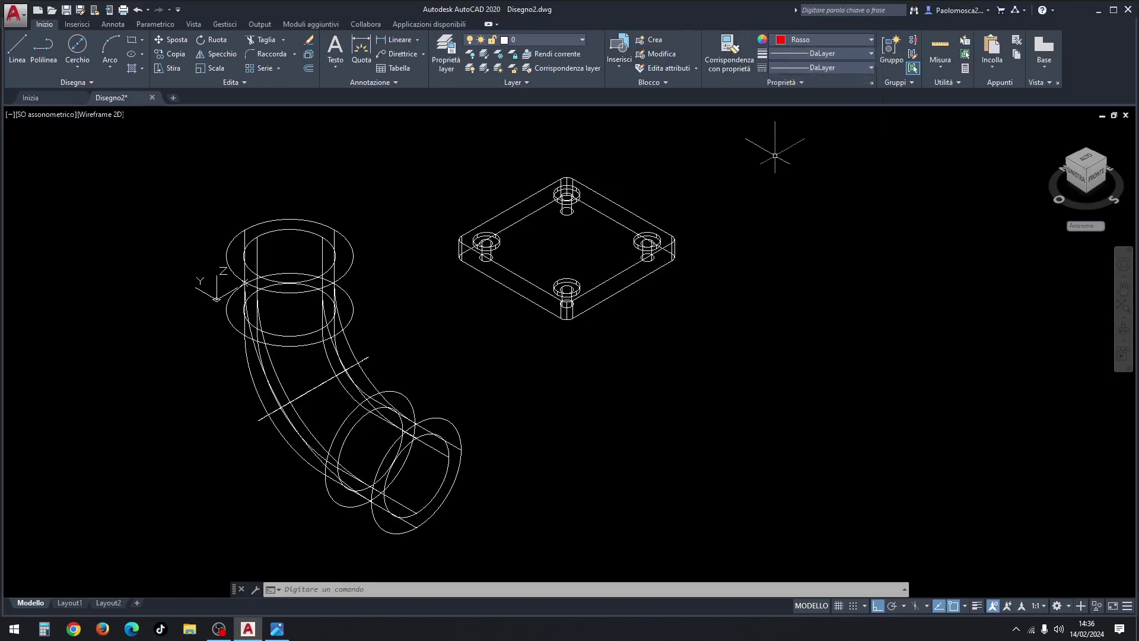
{"action": "left_click", "coordinate": [16, 47]}
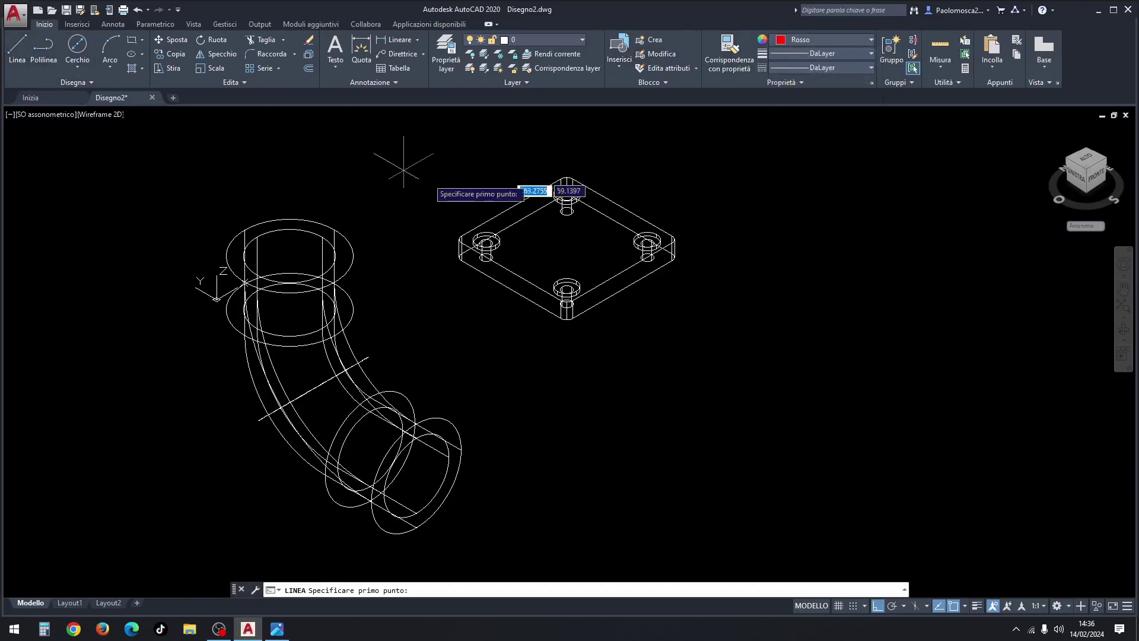
{"action": "left_click", "coordinate": [511, 272]}
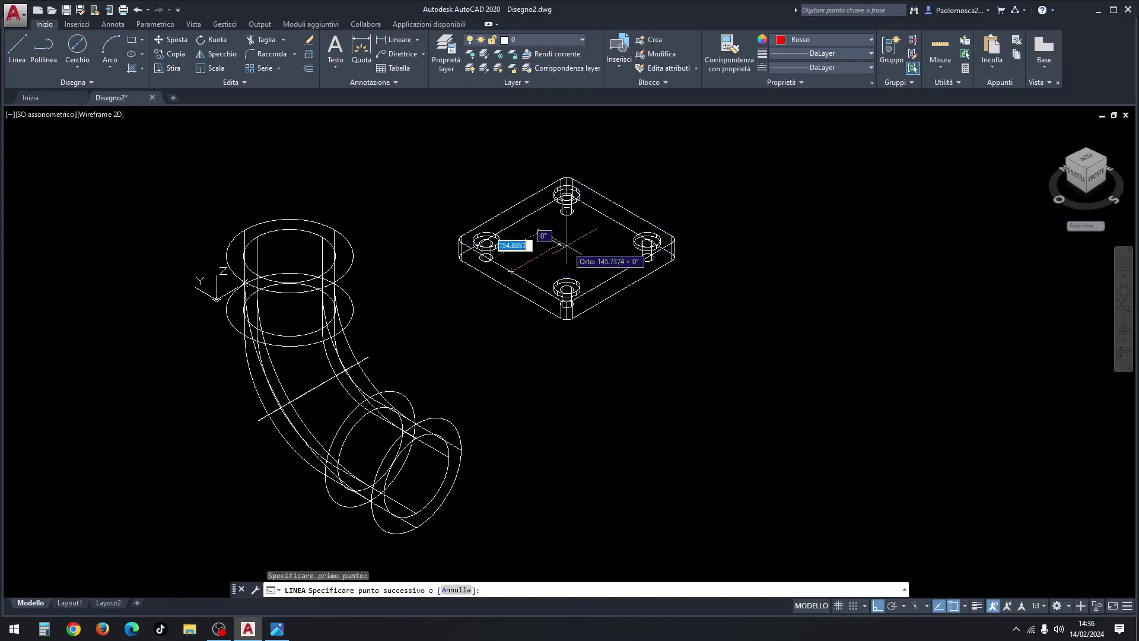
{"action": "left_click", "coordinate": [622, 207]}
{"action": "key", "text": "Escape"}
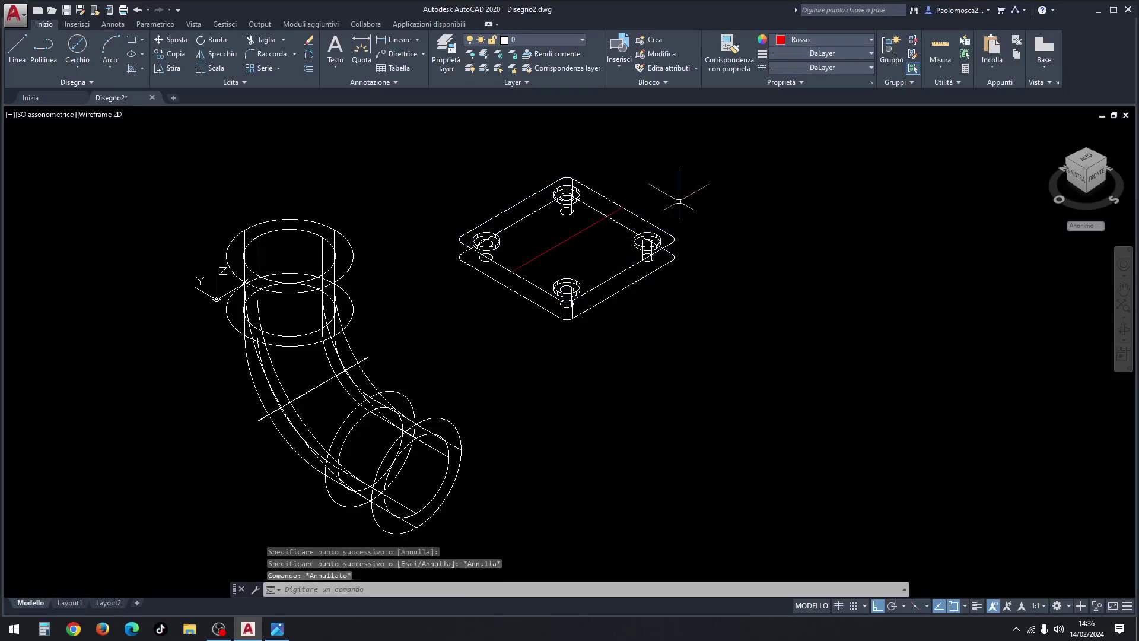
Move the plate by the diagonal's midpoint onto the pipe's top end.
{"action": "left_click", "coordinate": [675, 194]}
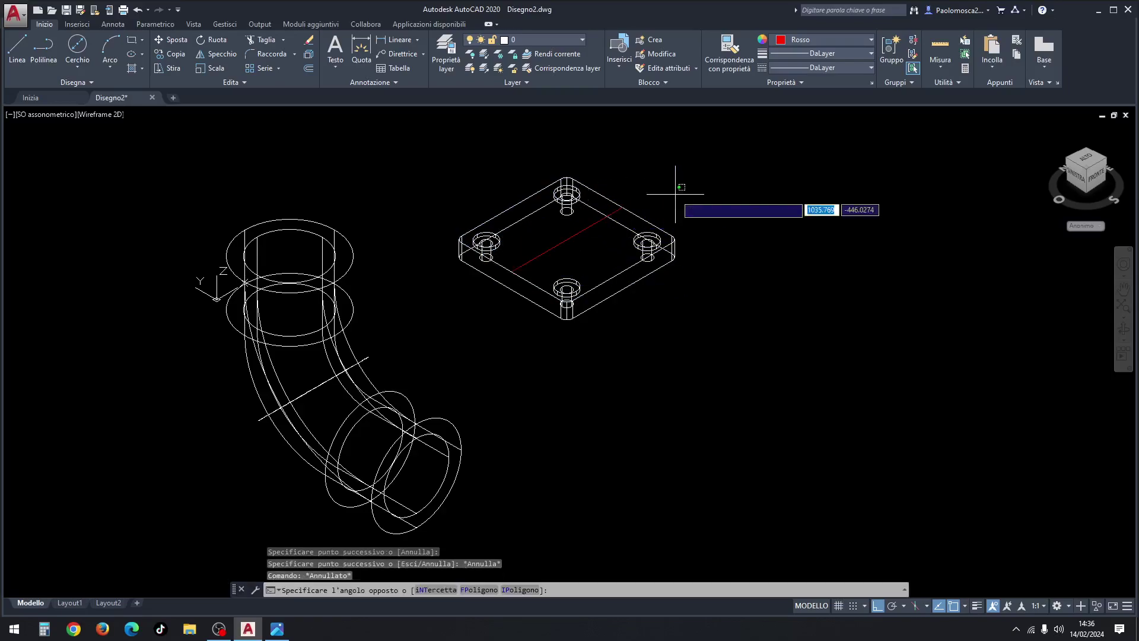
{"action": "left_click", "coordinate": [628, 268]}
{"action": "right_click", "coordinate": [628, 236]}
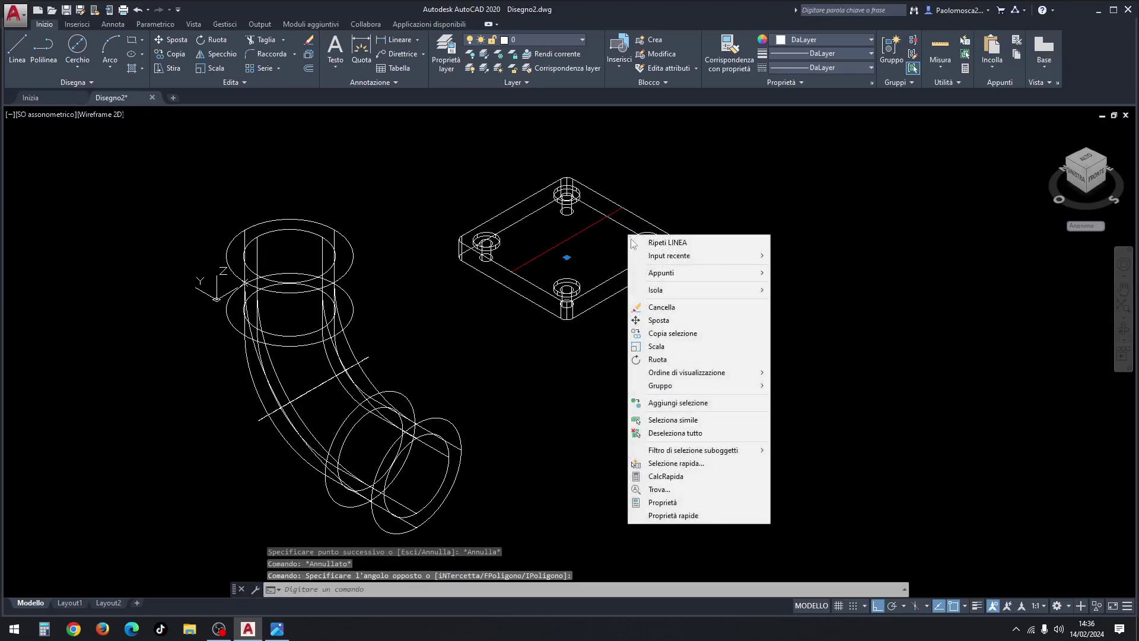
{"action": "left_click", "coordinate": [656, 305]}
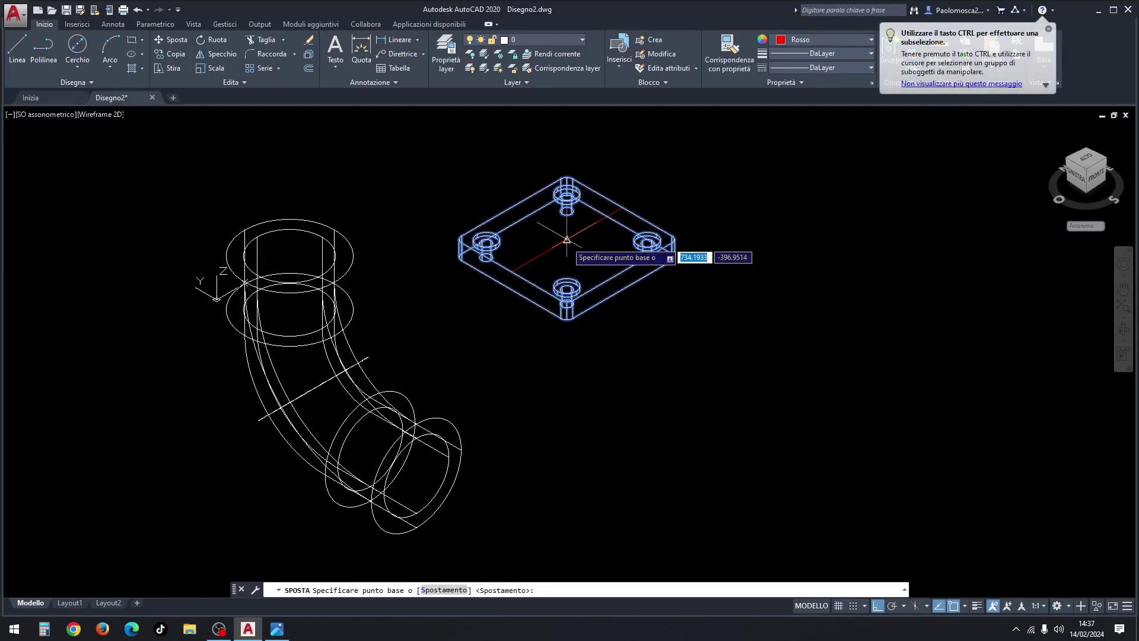
{"action": "left_click", "coordinate": [567, 239]}
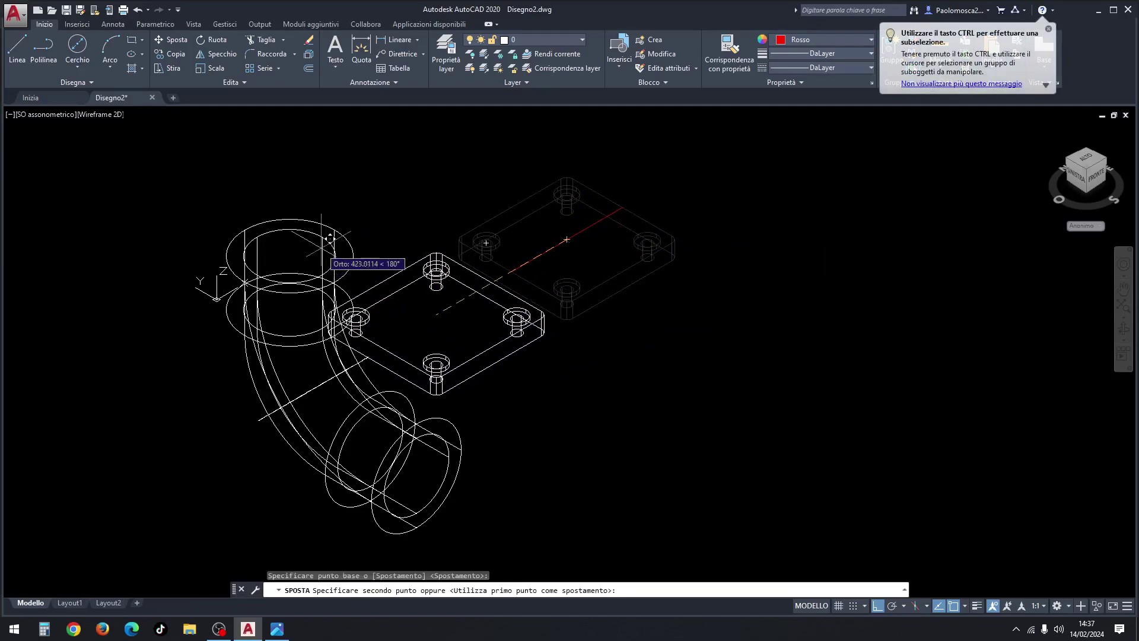
{"action": "left_click", "coordinate": [289, 256]}
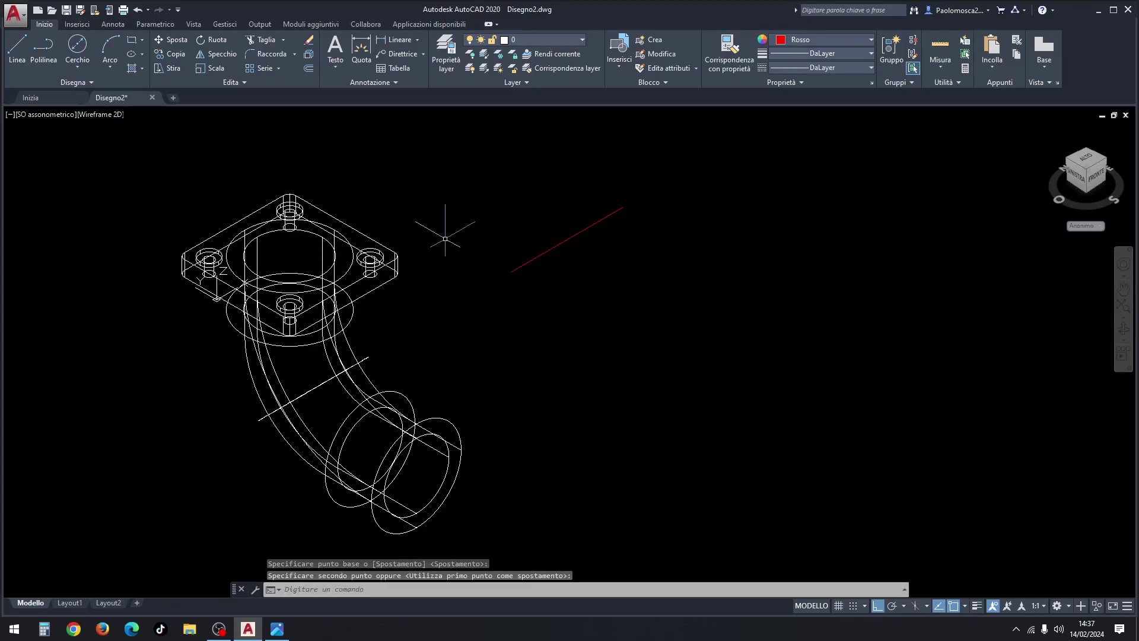
Delete the red helper line and select the top flange plate.
{"action": "left_click", "coordinate": [567, 239]}
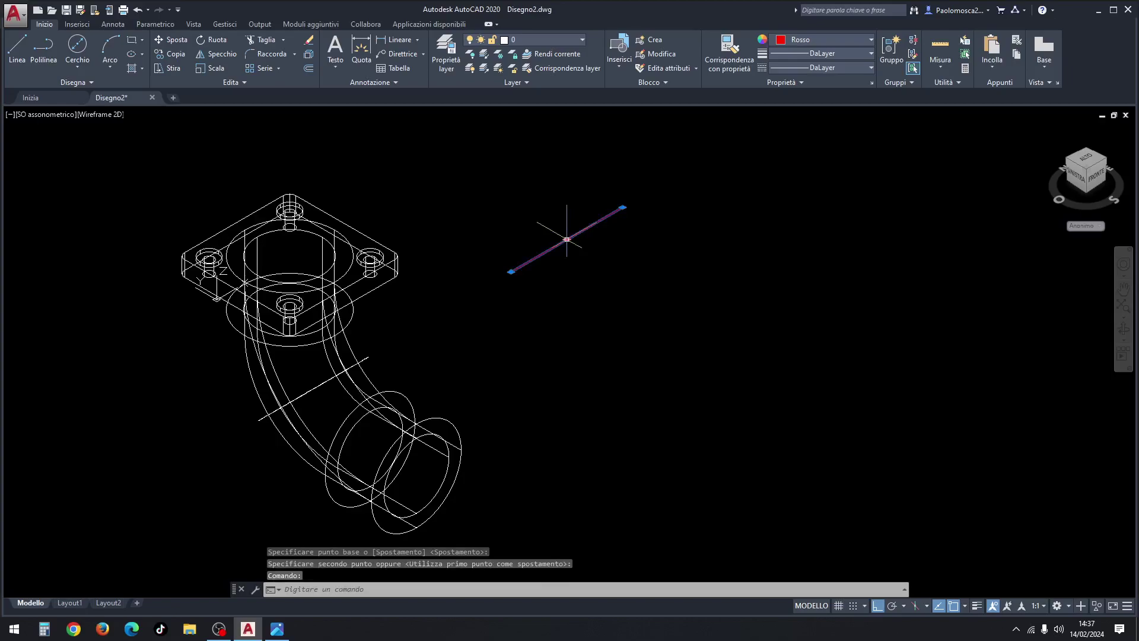
{"action": "key", "text": "Delete"}
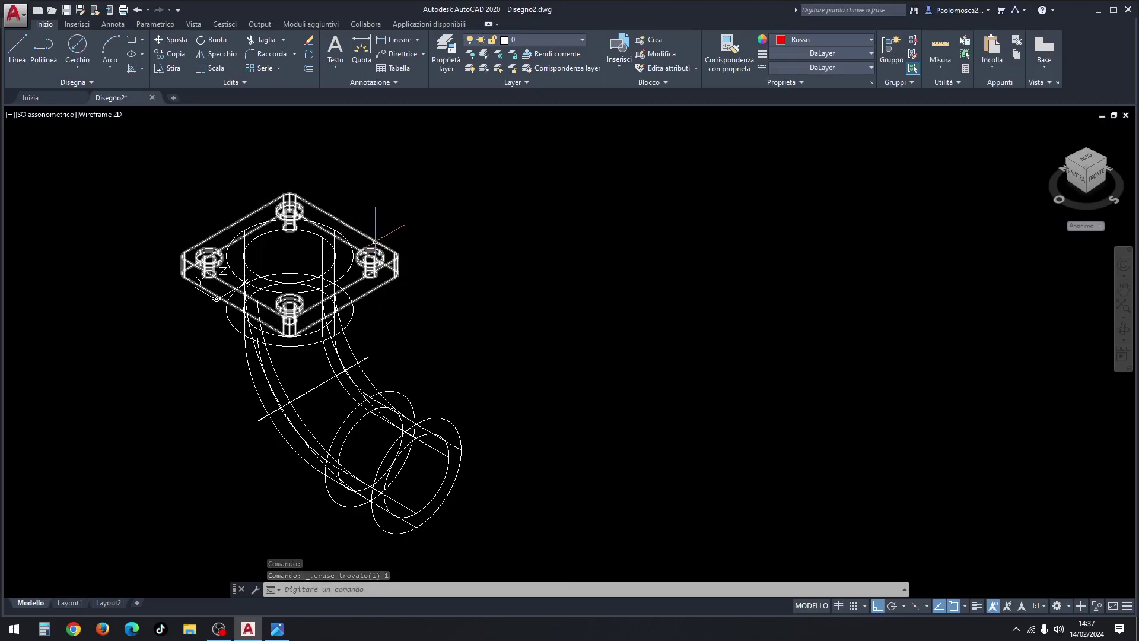
{"action": "left_click", "coordinate": [375, 241]}
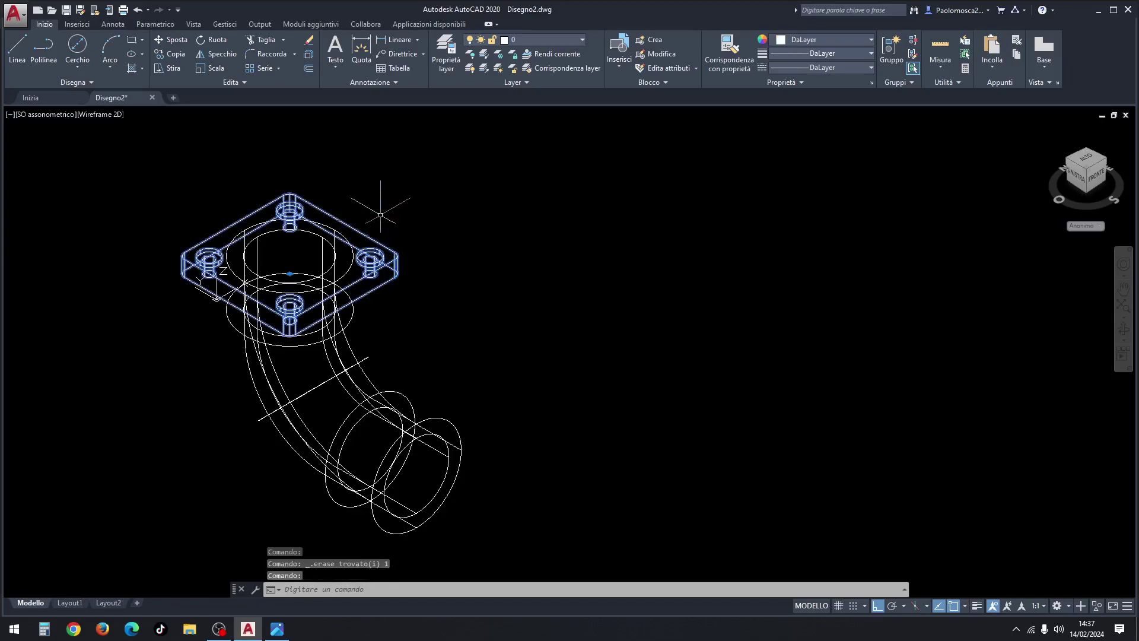
Place a copy of the flange plate beside the pipe elbow.
{"action": "right_click", "coordinate": [379, 193]}
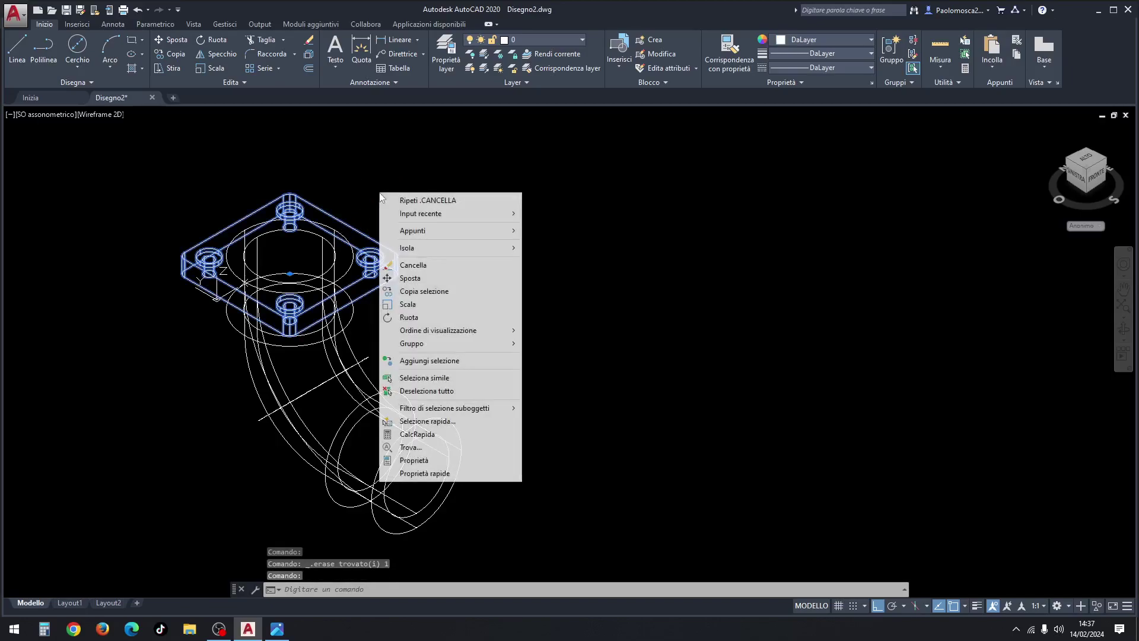
{"action": "left_click", "coordinate": [417, 291]}
{"action": "left_click", "coordinate": [368, 261]}
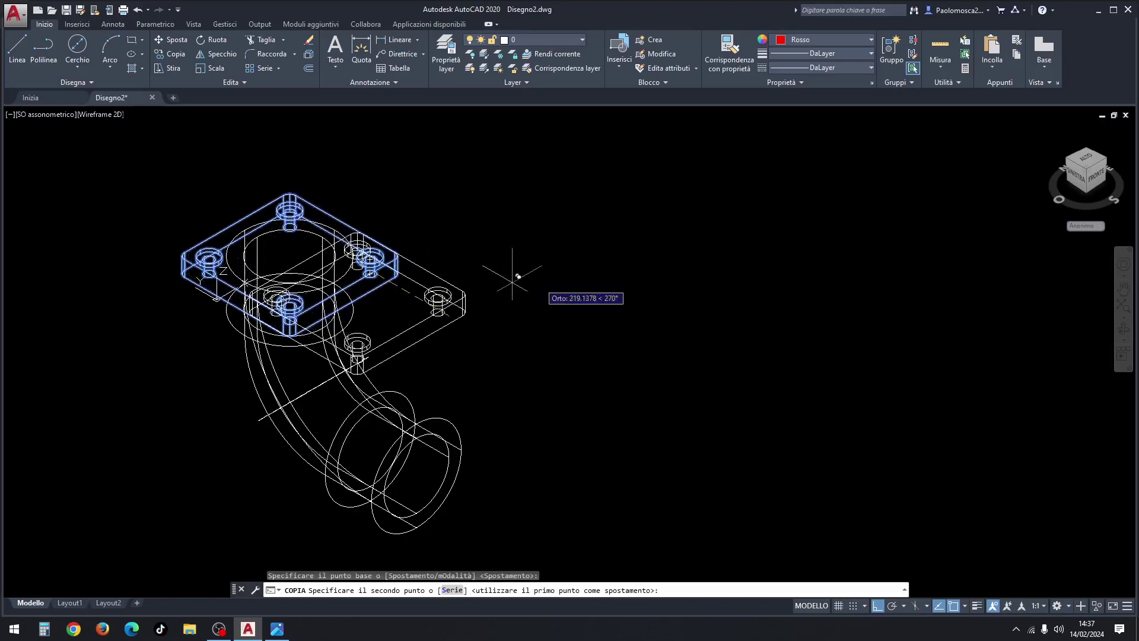
{"action": "middle_click_drag", "start_coordinate": [919, 383], "coordinate": [817, 254]}
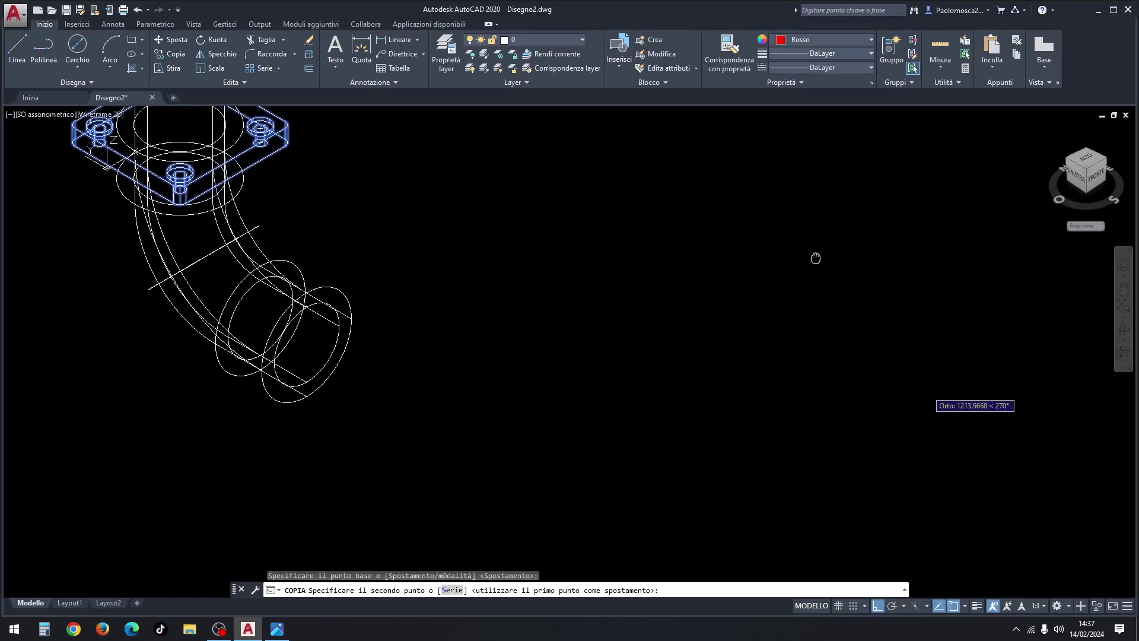
{"action": "left_click", "coordinate": [745, 255]}
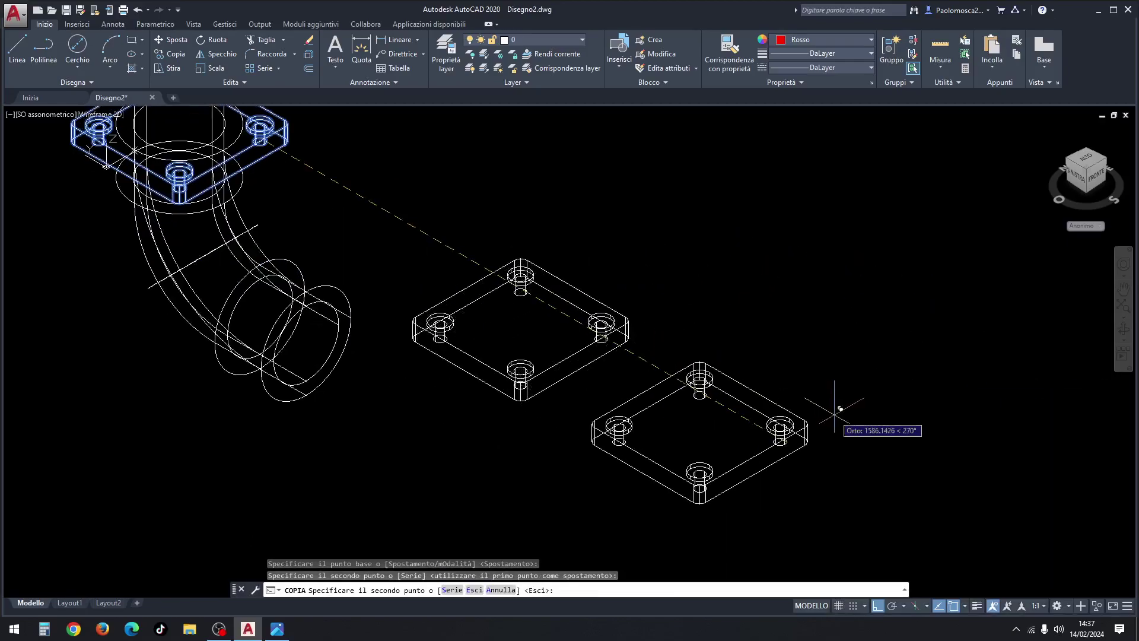
{"action": "key", "text": "Escape"}
{"action": "key", "text": "Escape"}
{"action": "key", "text": "Escape"}
Recentre the view and switch the visual style to Realistic.
{"action": "middle_click_drag", "start_coordinate": [351, 223], "coordinate": [407, 247]}
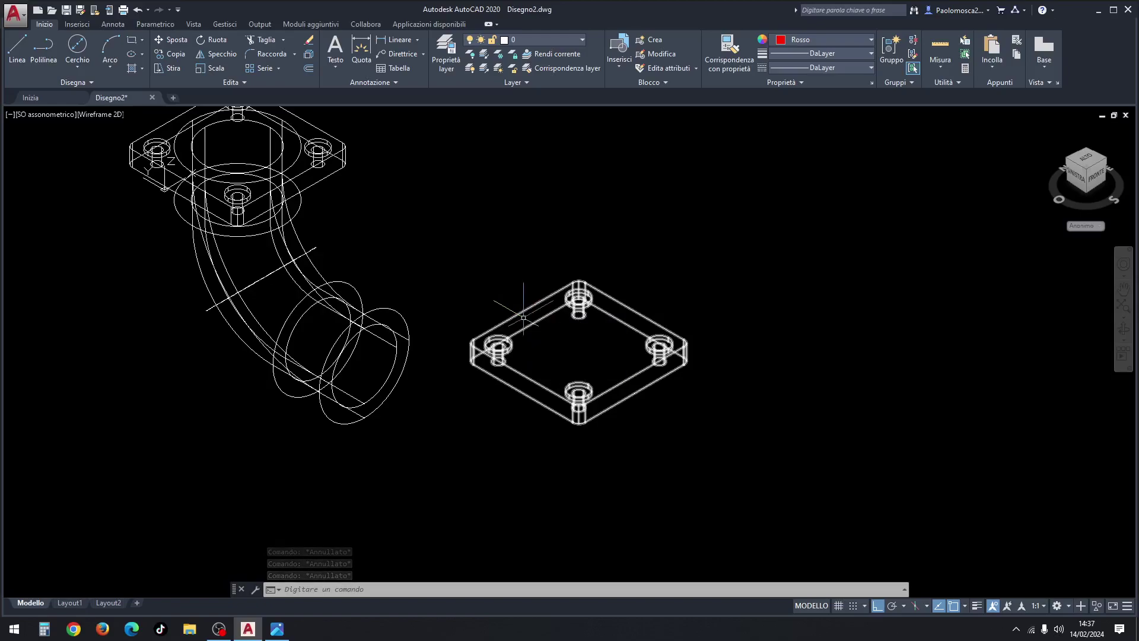
{"action": "left_click", "coordinate": [91, 115]}
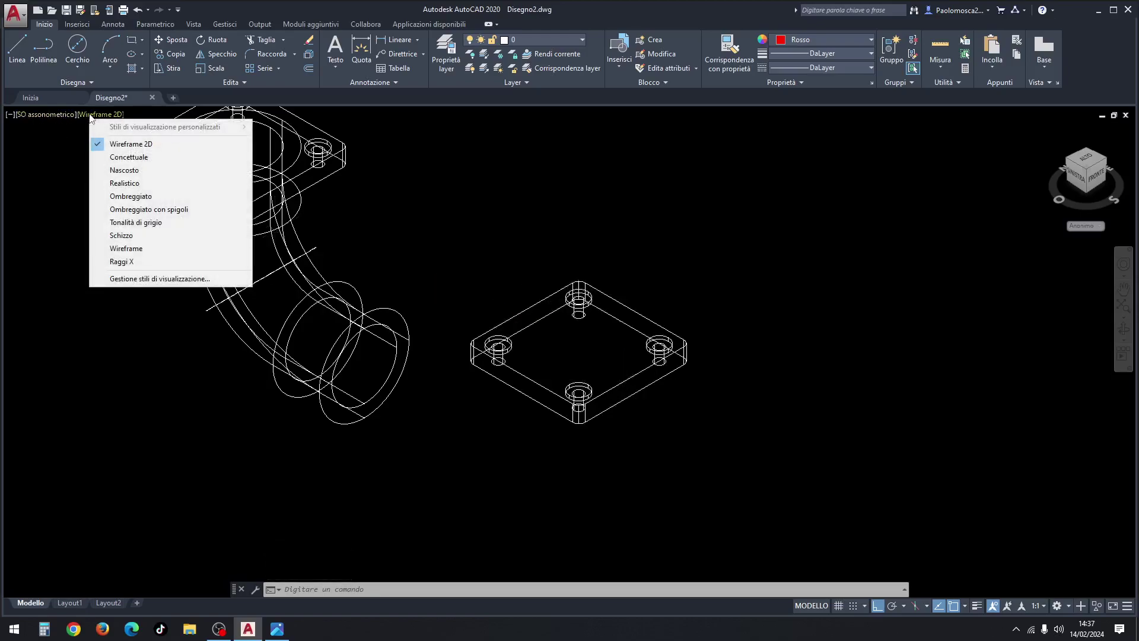
{"action": "left_click", "coordinate": [130, 188]}
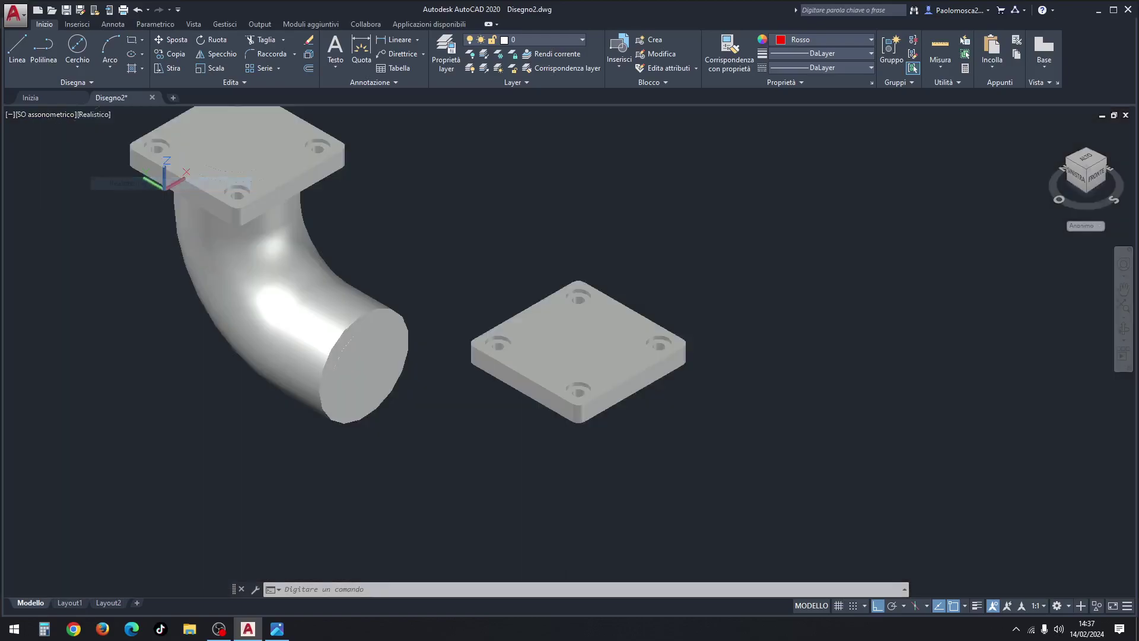
Rotate the copied flange plate 90° using the gizmo's Ruota mode so it stands upright.
{"action": "left_click", "coordinate": [618, 337]}
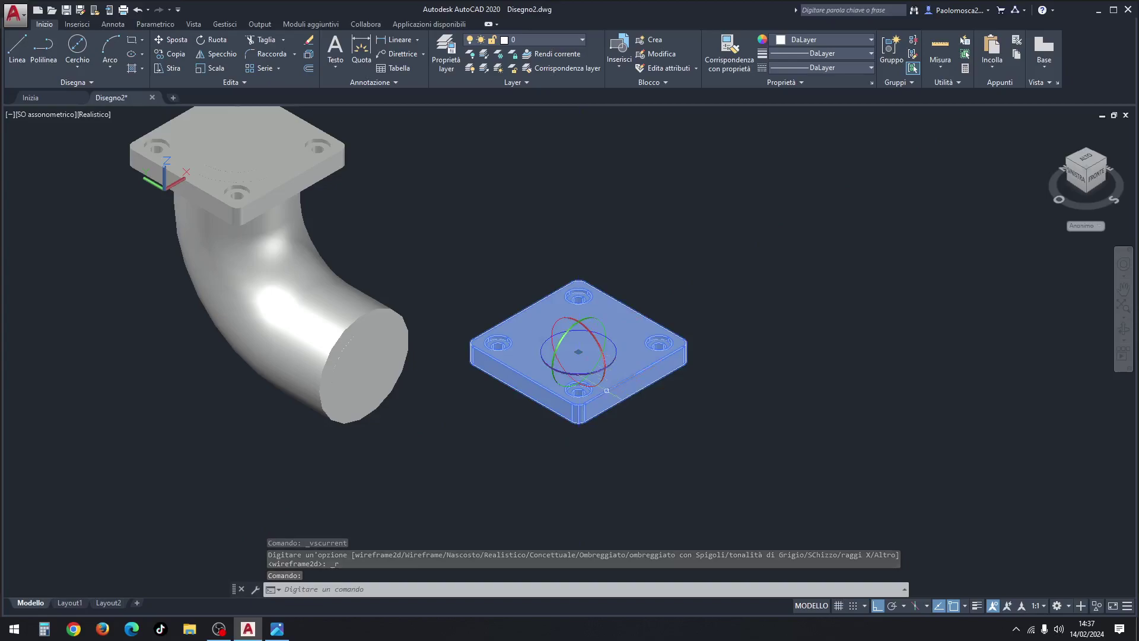
{"action": "right_click", "coordinate": [598, 321]}
{"action": "left_click", "coordinate": [617, 328]}
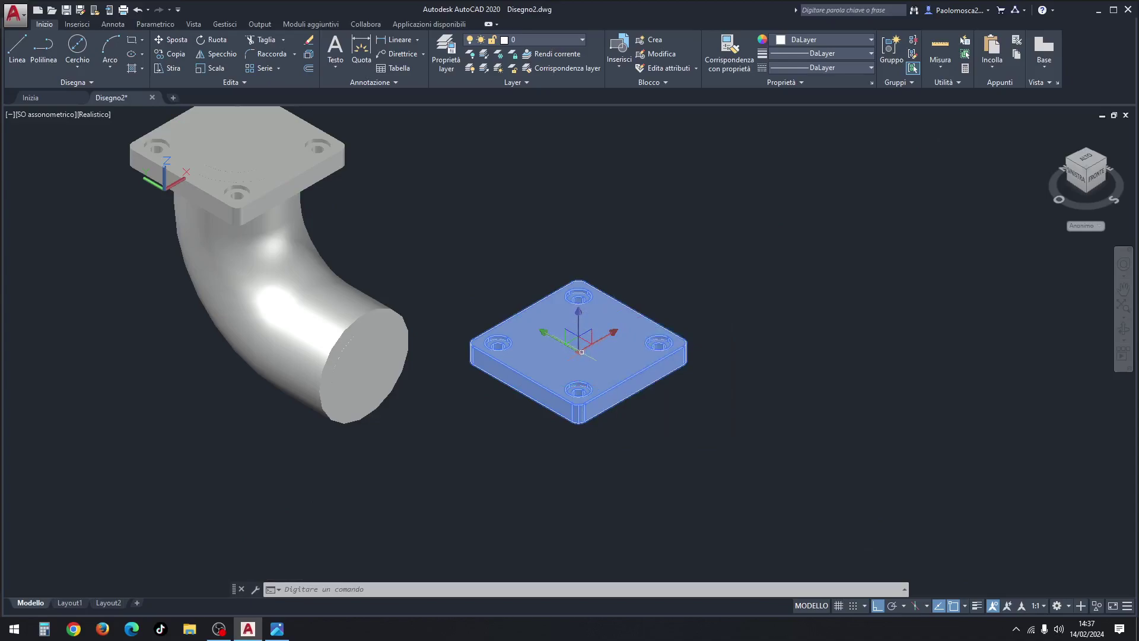
{"action": "right_click", "coordinate": [582, 352]}
{"action": "left_click", "coordinate": [606, 373]}
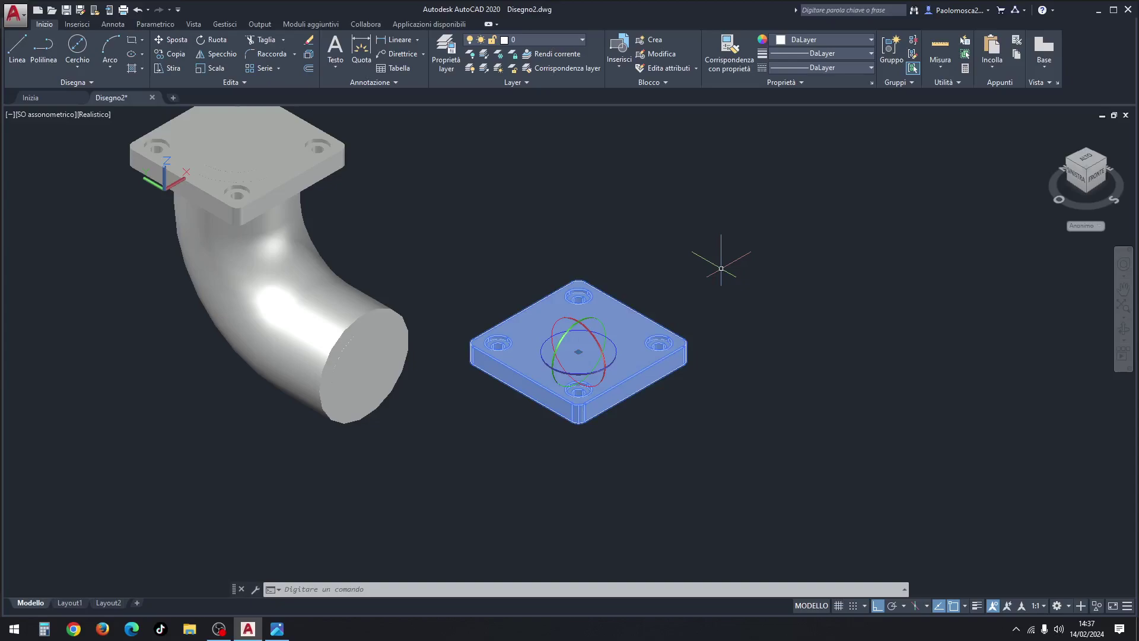
{"action": "left_click", "coordinate": [588, 334]}
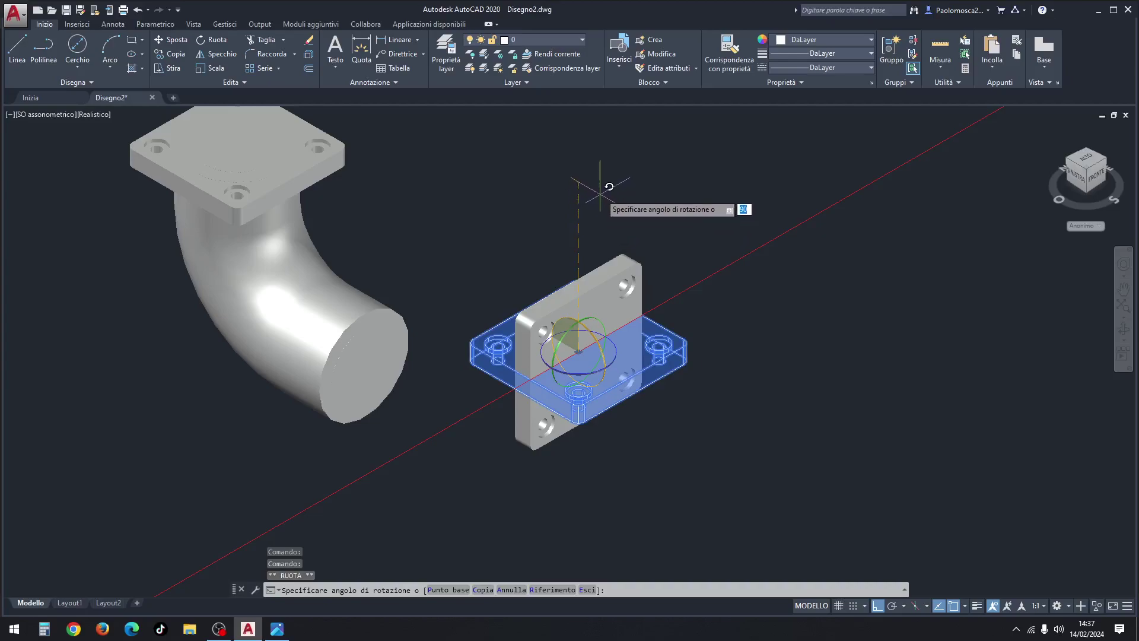
{"action": "left_click", "coordinate": [603, 189]}
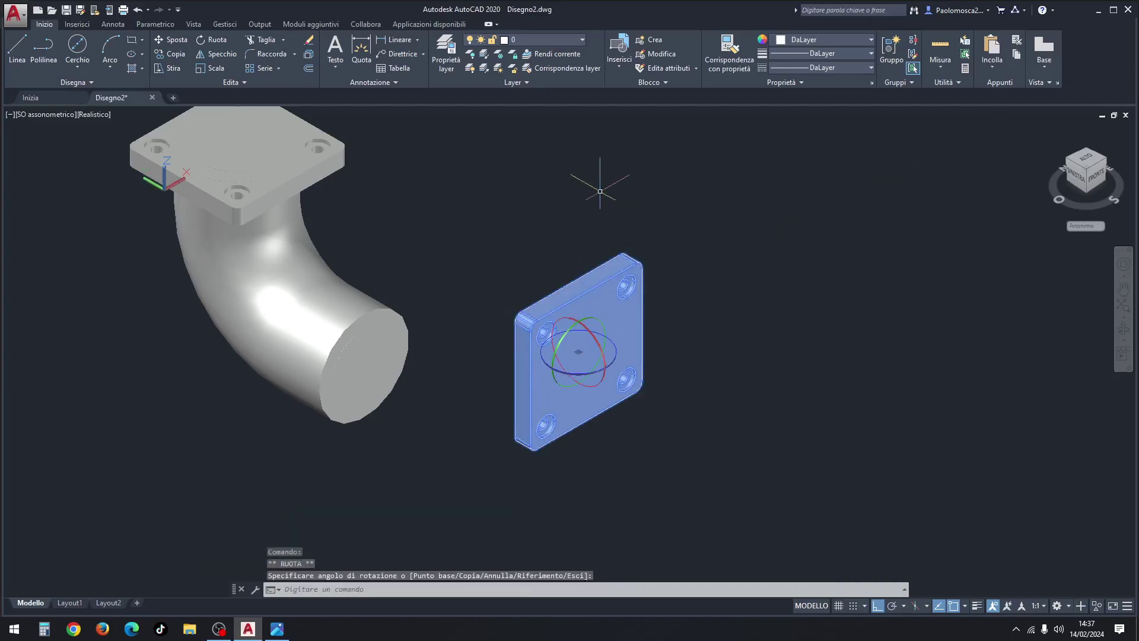
{"action": "key", "text": "Escape"}
{"action": "key", "text": "Escape"}
{"action": "key", "text": "Escape"}
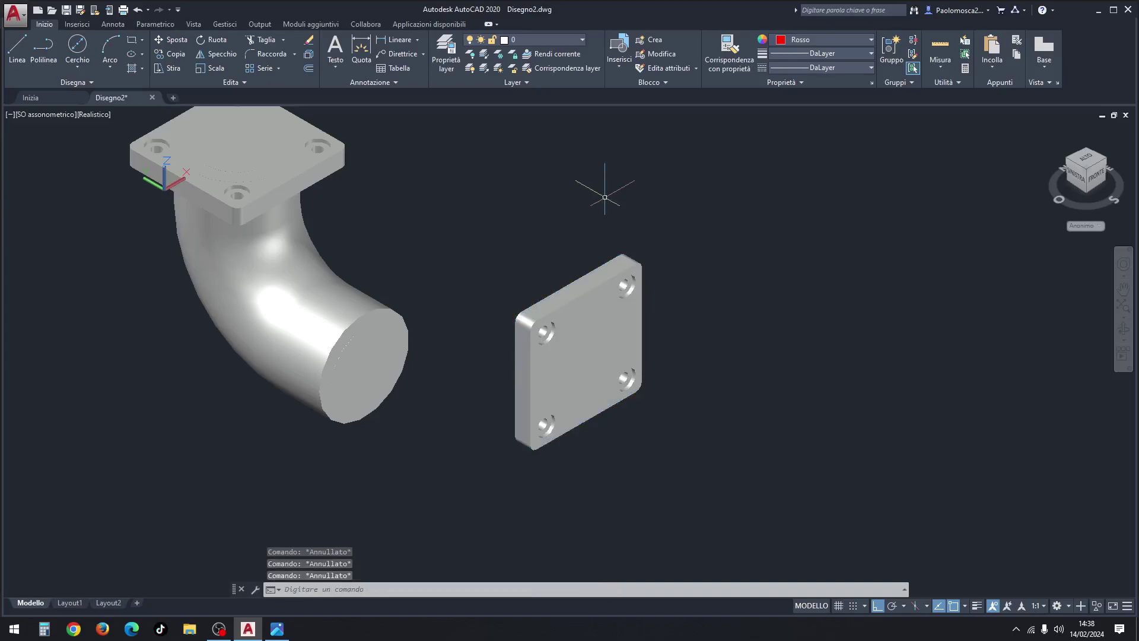
{"action": "left_click", "coordinate": [94, 114]}
Return to 2D wireframe and draw a diagonal helper line across the upright plate.
{"action": "left_click", "coordinate": [122, 144]}
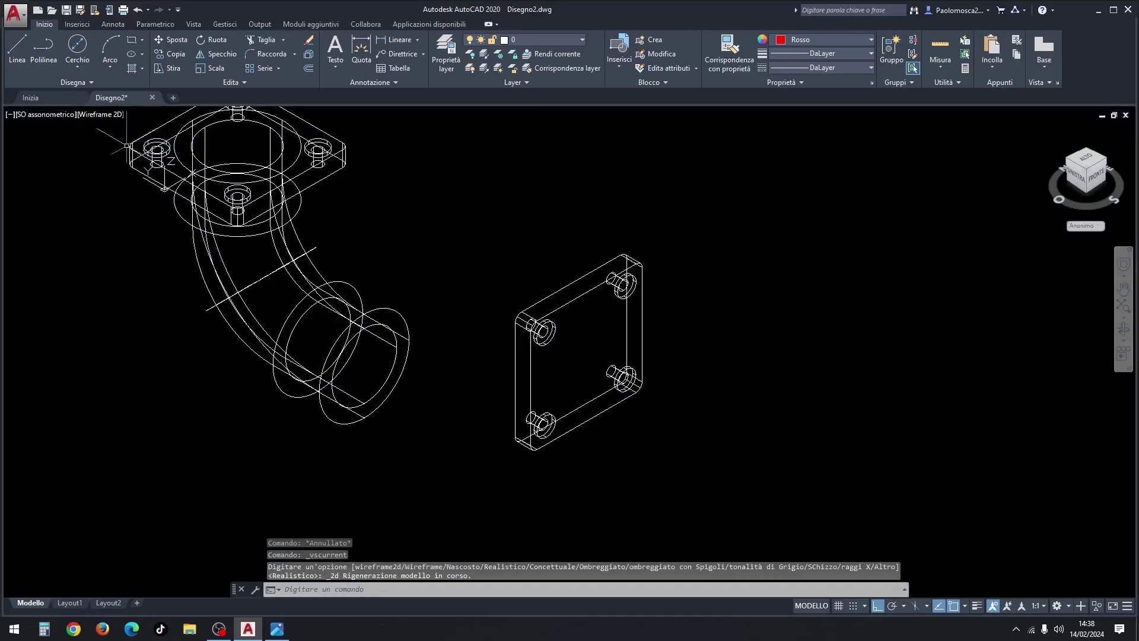
{"action": "left_click", "coordinate": [17, 47]}
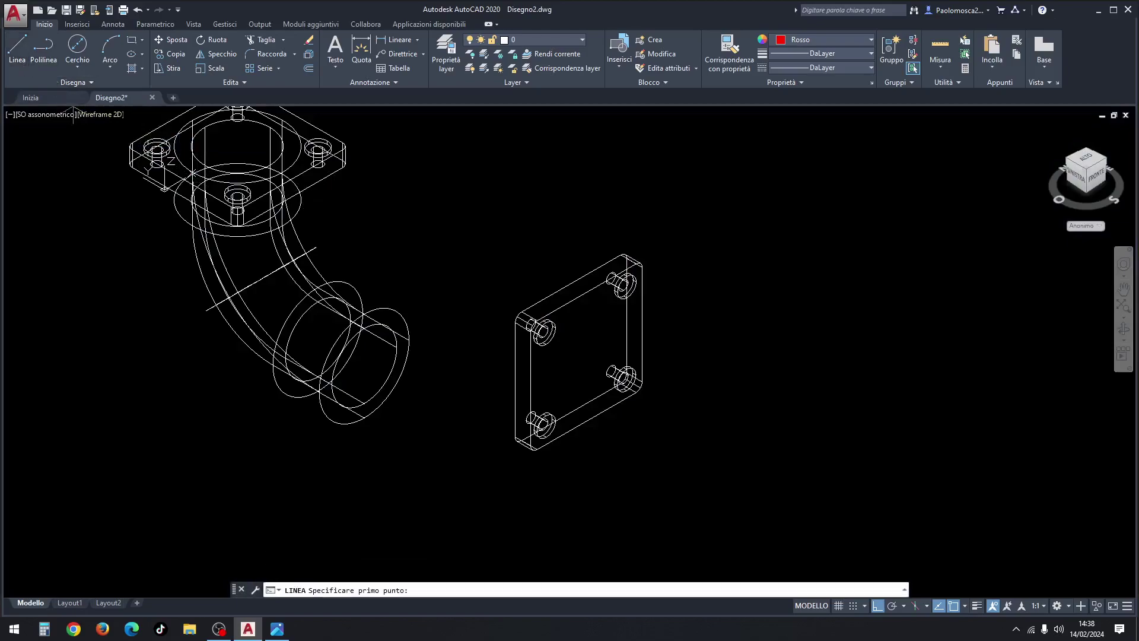
{"action": "left_click", "coordinate": [530, 390]}
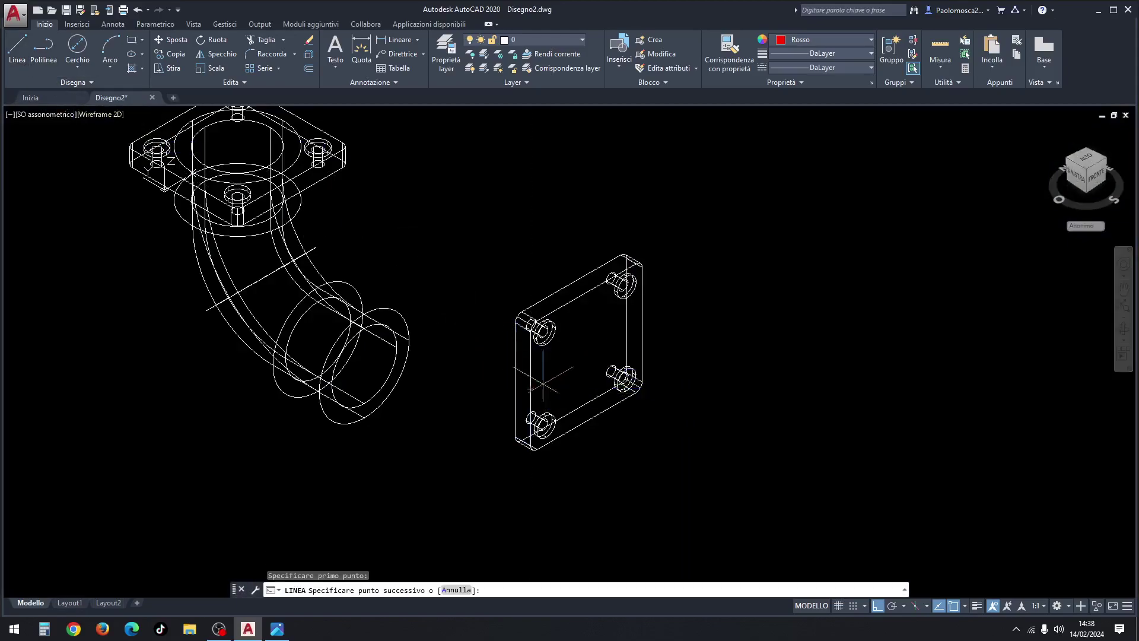
{"action": "left_click", "coordinate": [642, 324]}
{"action": "key", "text": "Escape"}
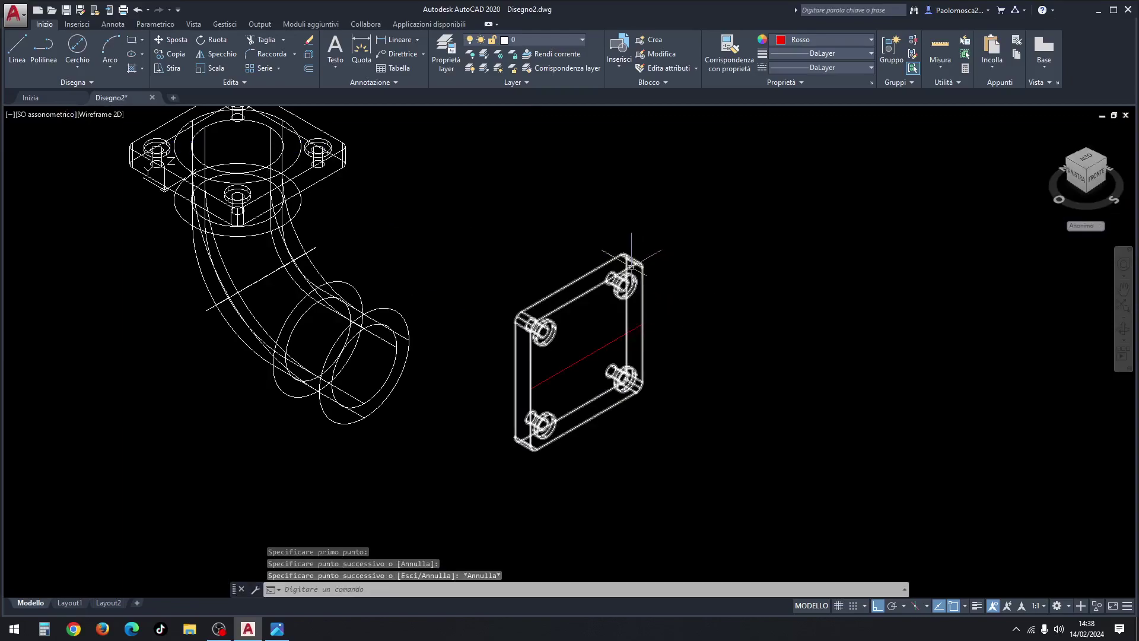
Move the plate by the diagonal's midpoint onto the elbow's open lower end.
{"action": "right_click", "coordinate": [680, 239]}
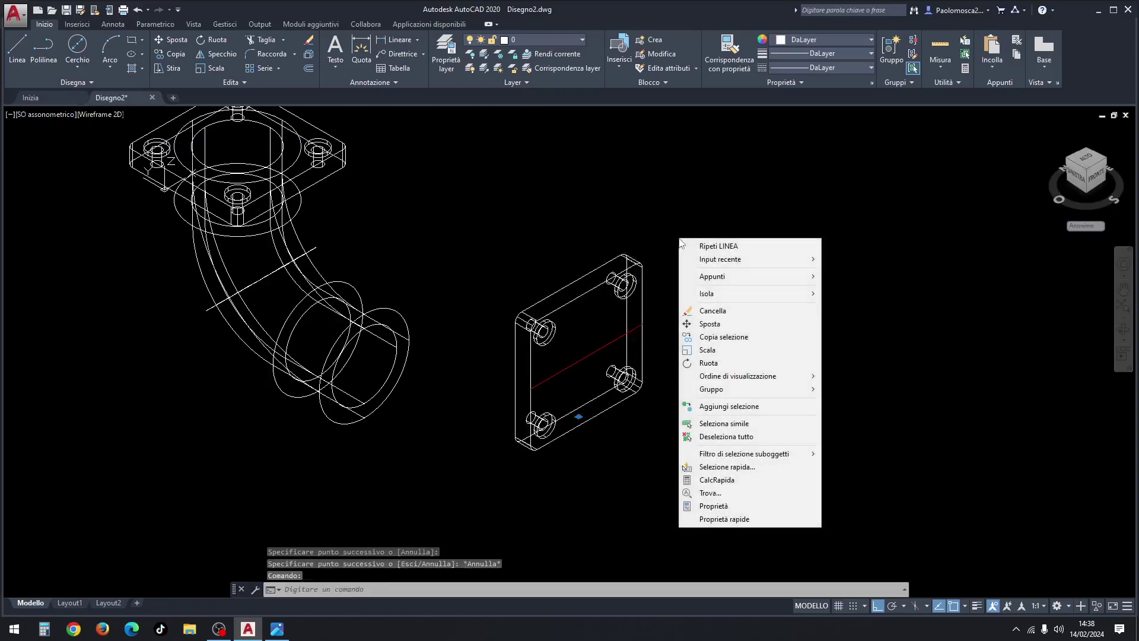
{"action": "left_click", "coordinate": [709, 324]}
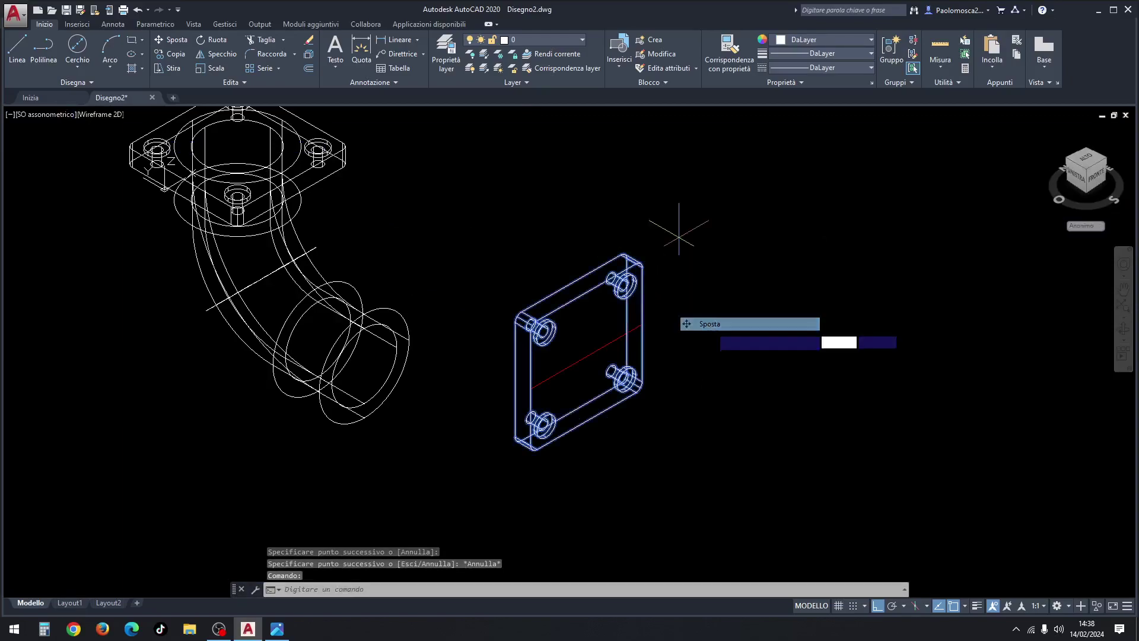
{"action": "left_click", "coordinate": [593, 356]}
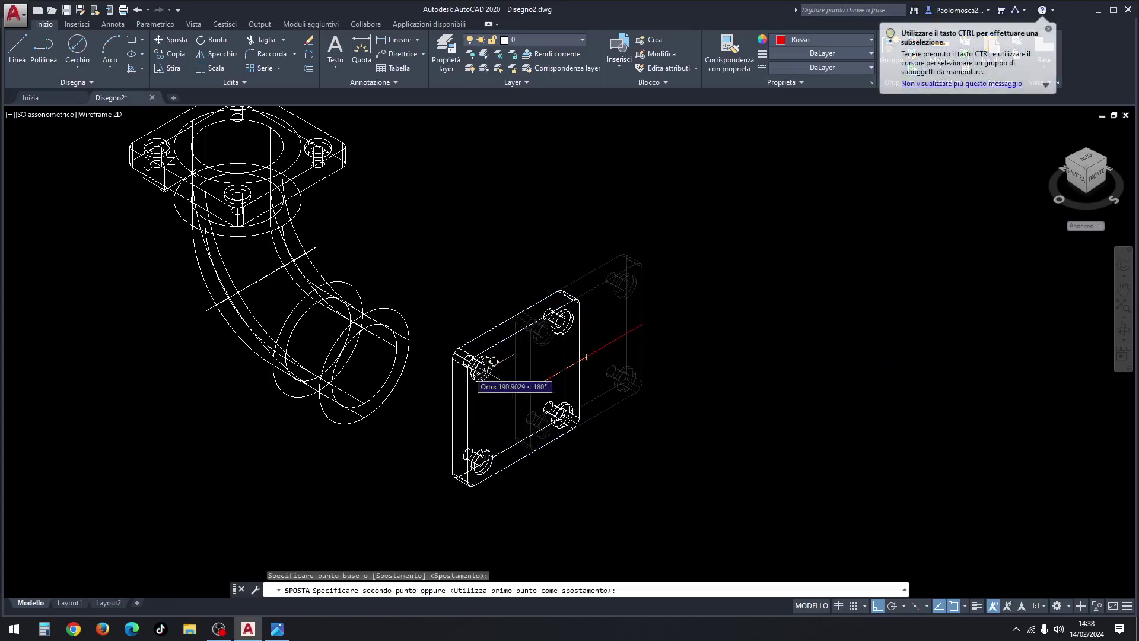
{"action": "left_click", "coordinate": [365, 365]}
Erase the helper line and set the current colour to DaLayer.
{"action": "left_click", "coordinate": [677, 315]}
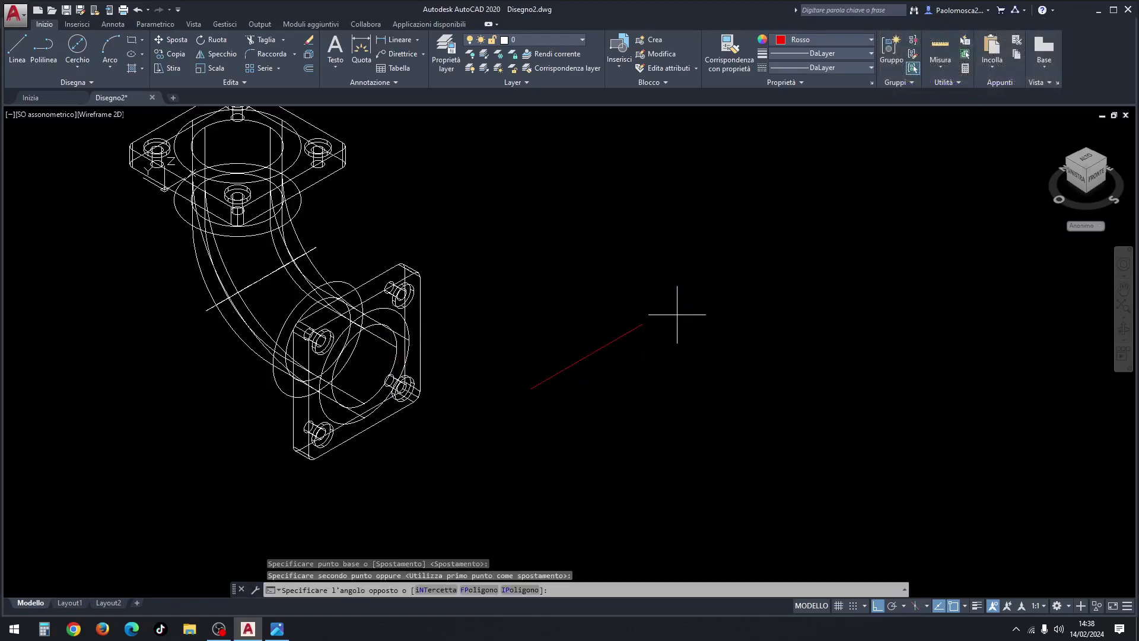
{"action": "left_click", "coordinate": [596, 353]}
{"action": "key", "text": "Delete"}
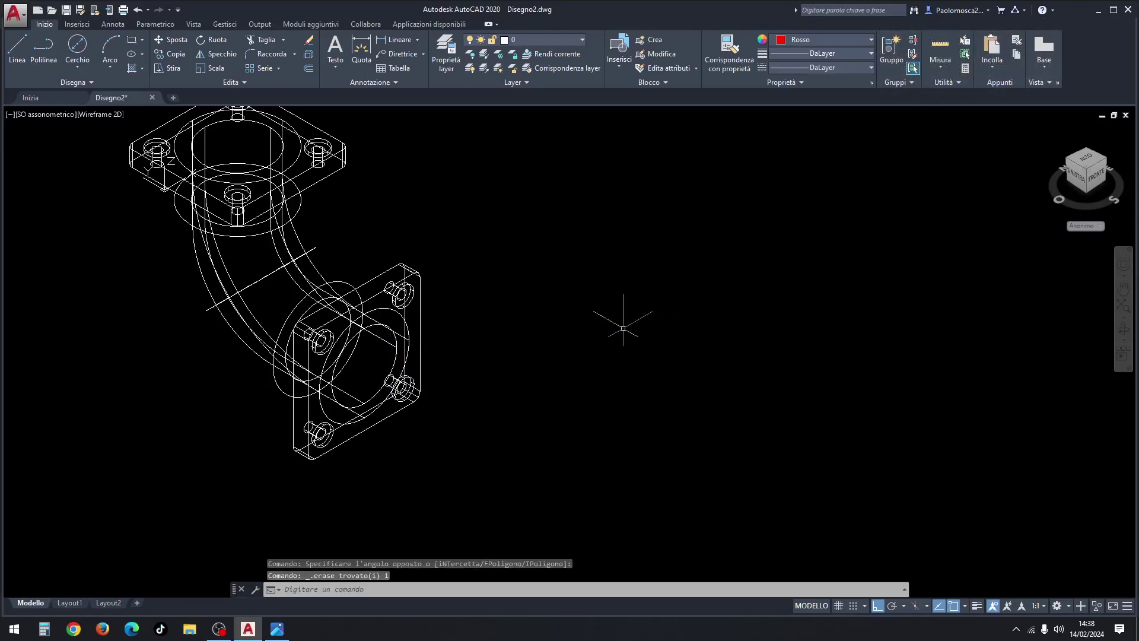
{"action": "left_click", "coordinate": [830, 39]}
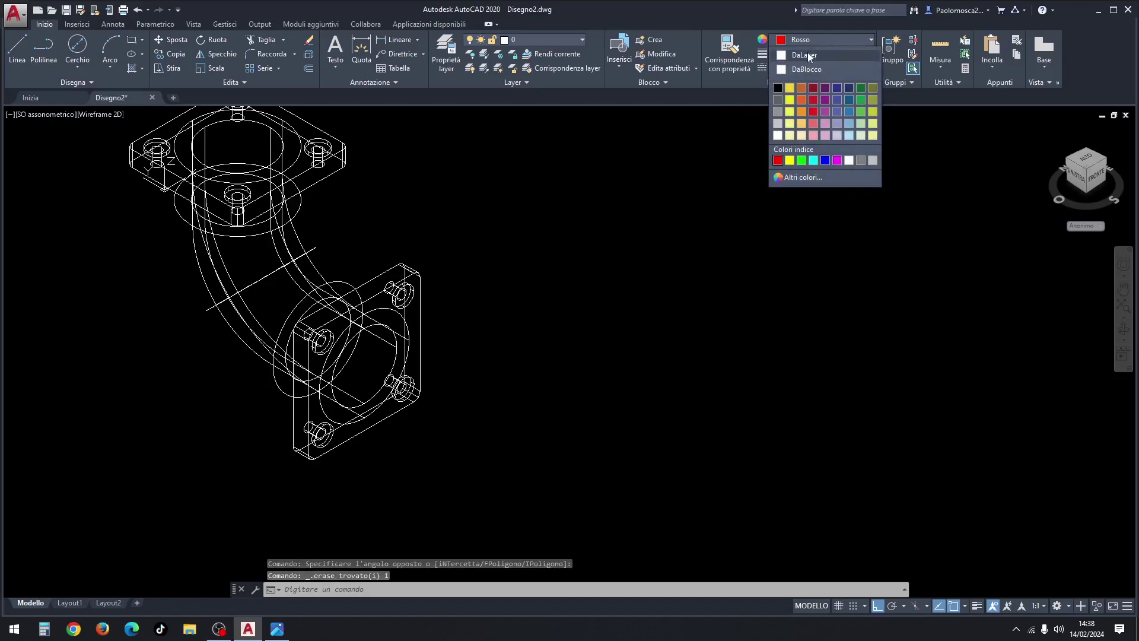
{"action": "left_click", "coordinate": [807, 55]}
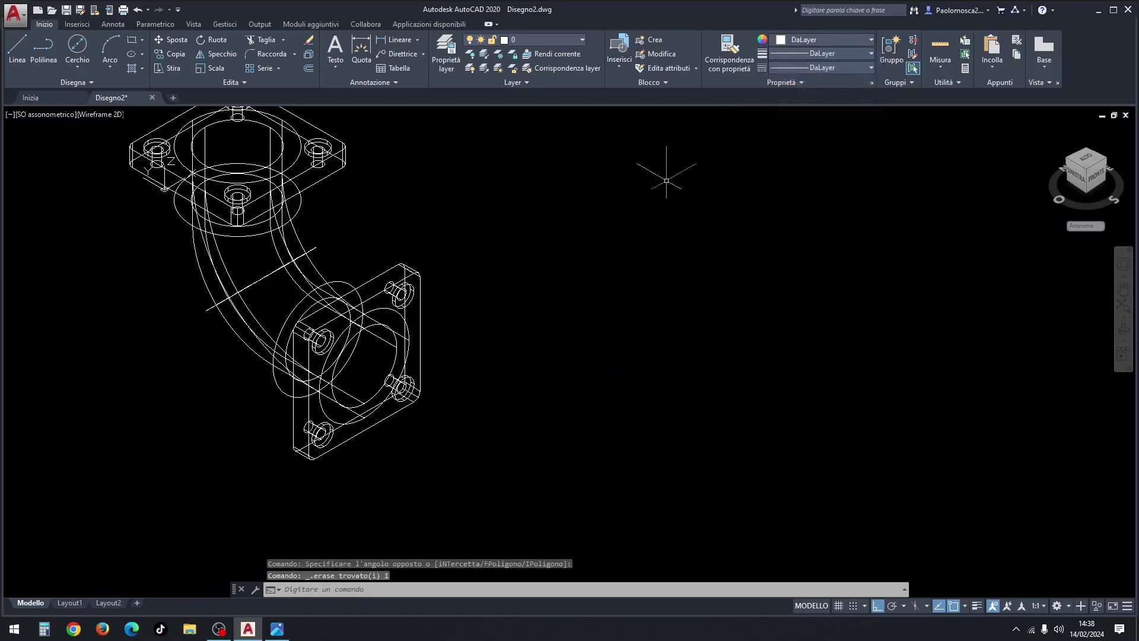
{"action": "left_click", "coordinate": [98, 117]}
Preview the elbow in realistic shading, recentre it, then return to wireframe.
{"action": "left_click", "coordinate": [154, 183]}
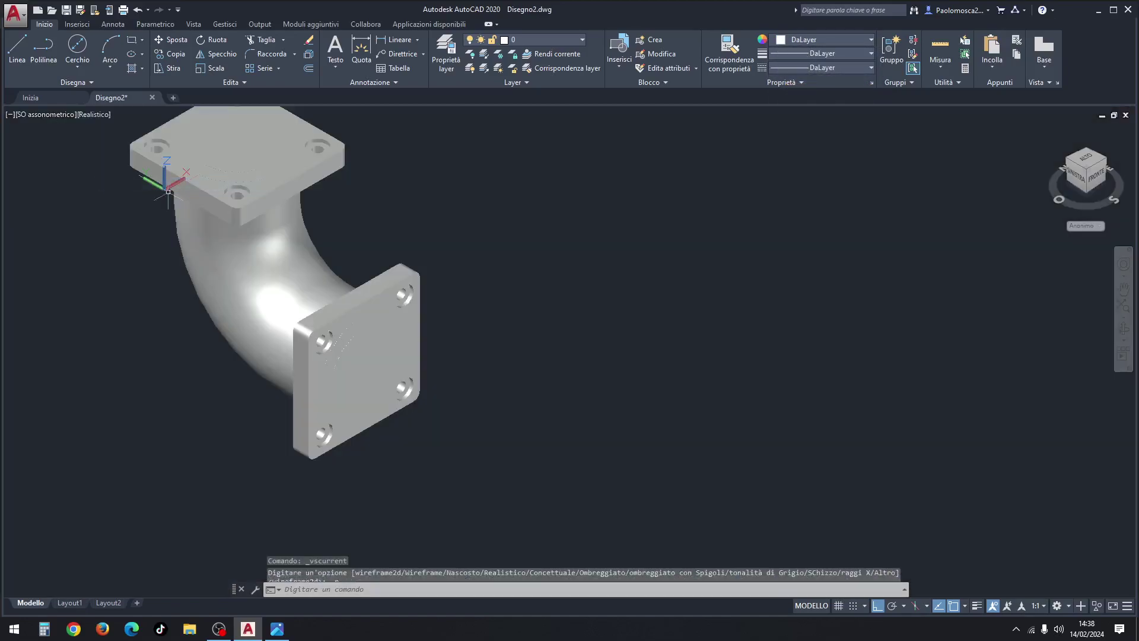
{"action": "middle_click_drag", "start_coordinate": [501, 247], "coordinate": [603, 281]}
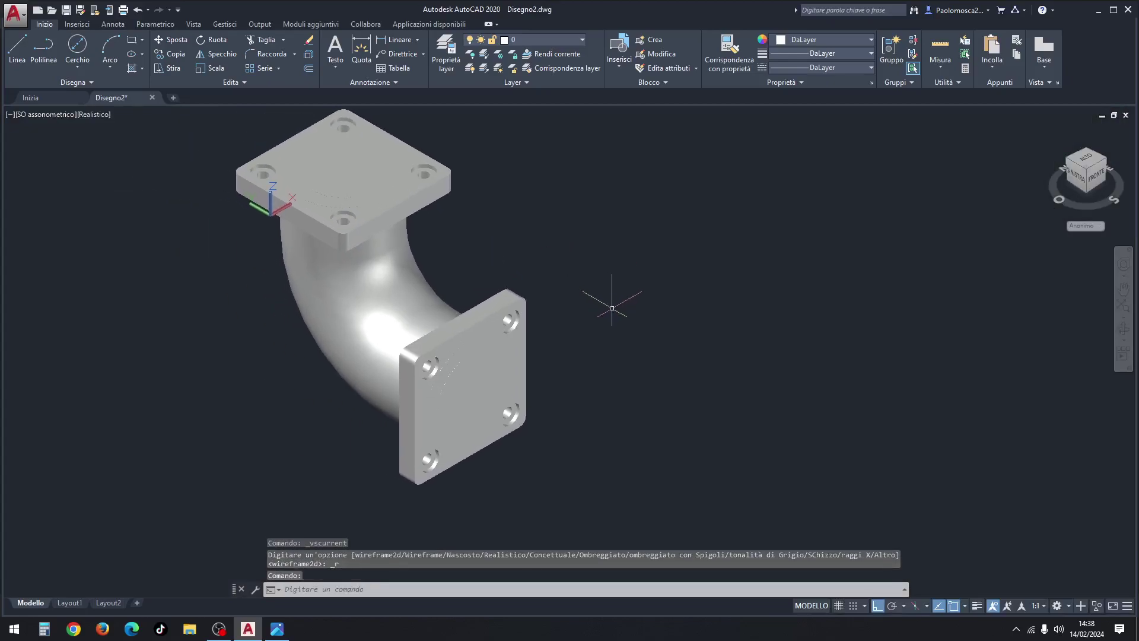
{"action": "left_click", "coordinate": [349, 175]}
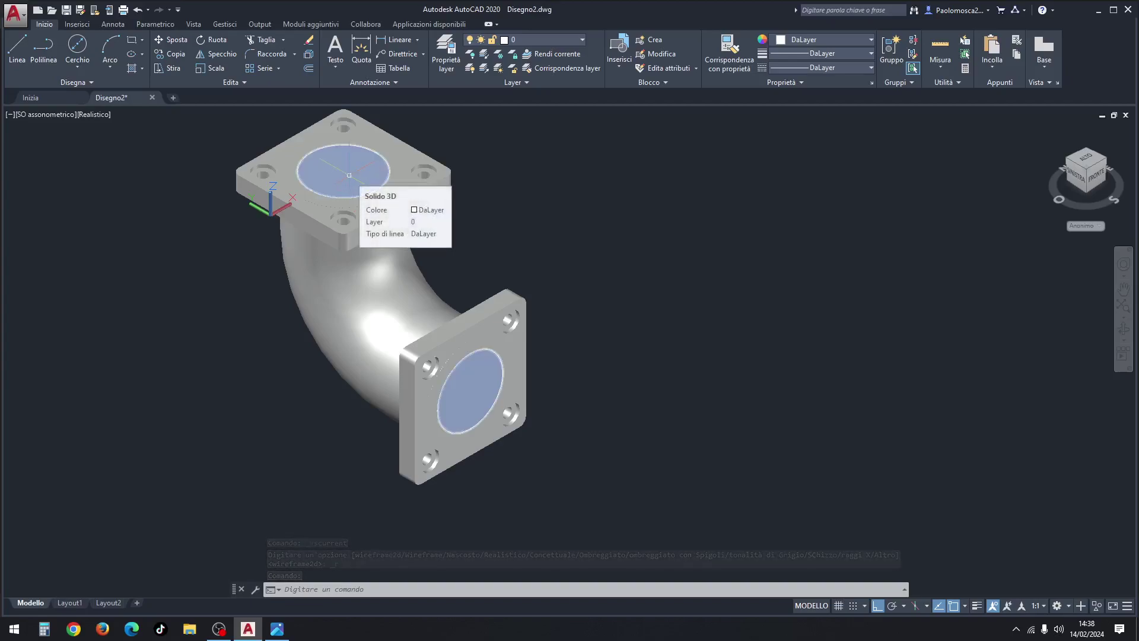
{"action": "key", "text": "Escape"}
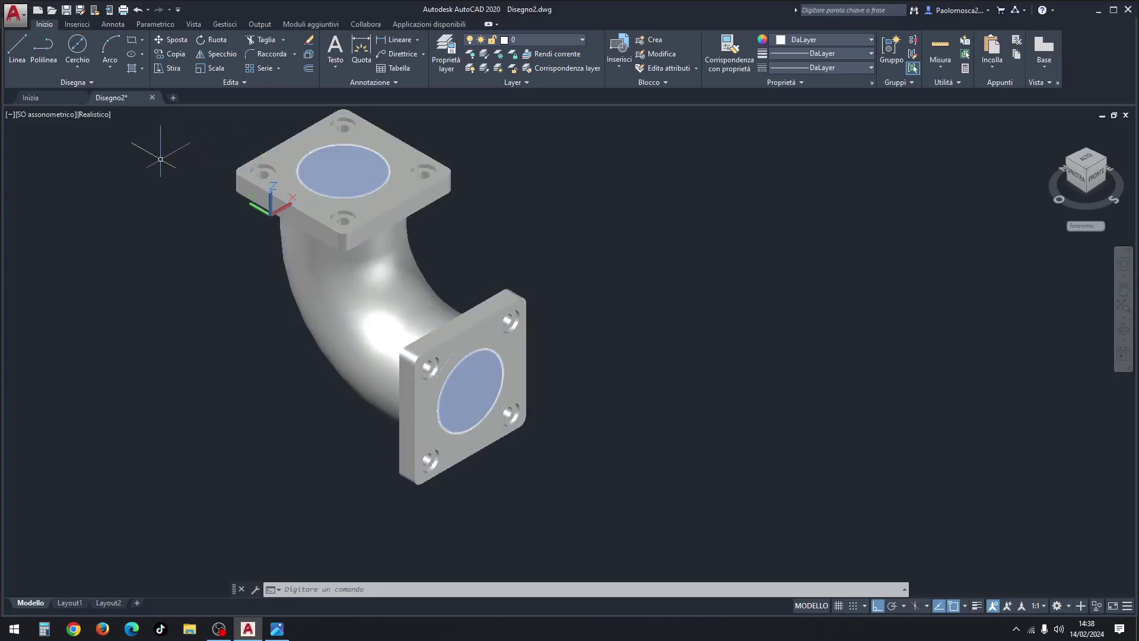
{"action": "left_click", "coordinate": [89, 115]}
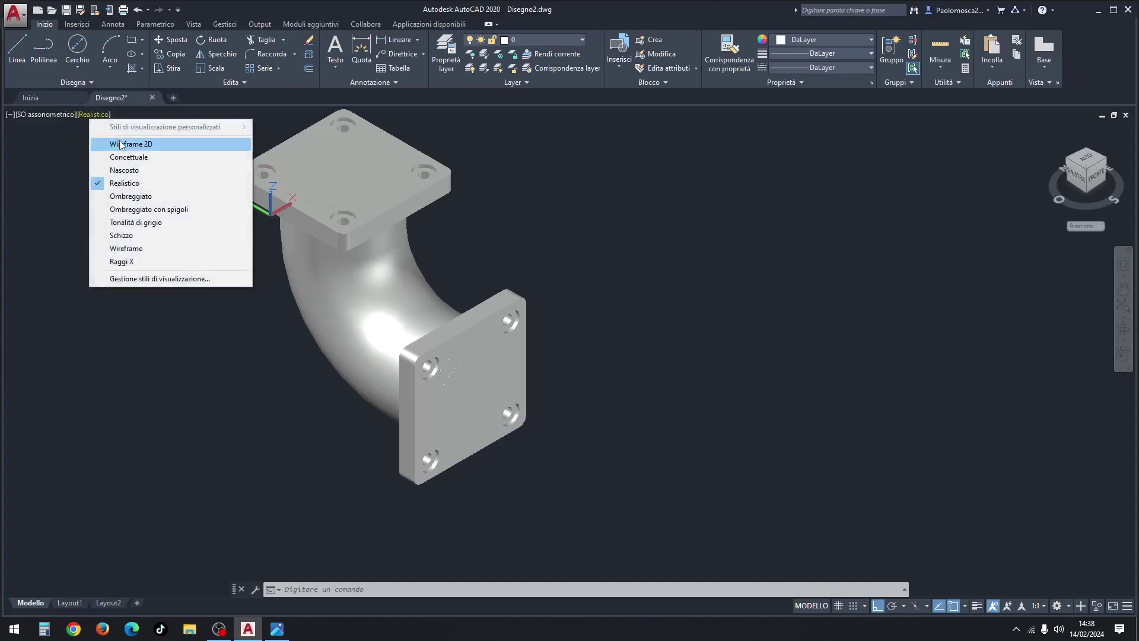
{"action": "left_click", "coordinate": [113, 144]}
Subtract the inner pipe from both flanges and the bend with SOTTRAI, then shade Realistico.
{"action": "type", "text": "sot"}
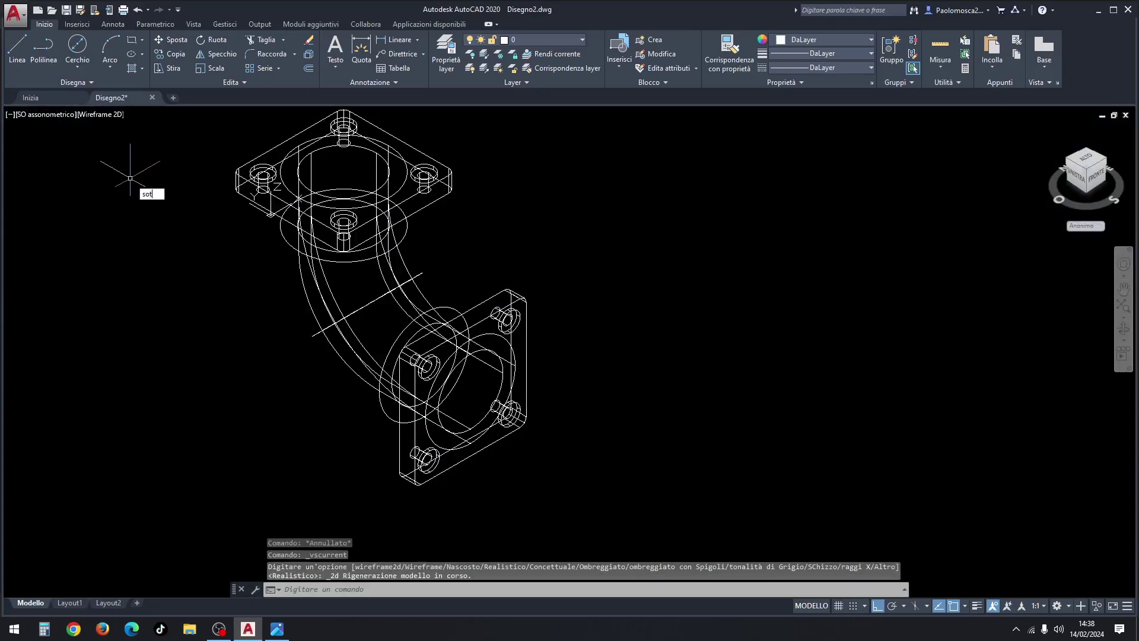
{"action": "key", "text": "Return"}
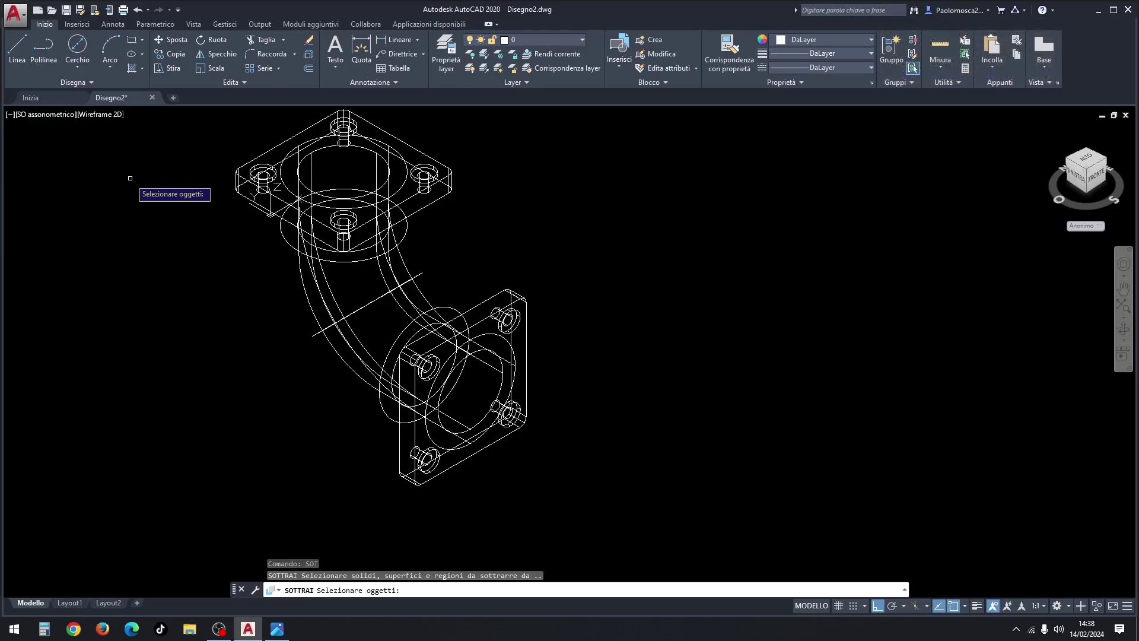
{"action": "left_click", "coordinate": [394, 137]}
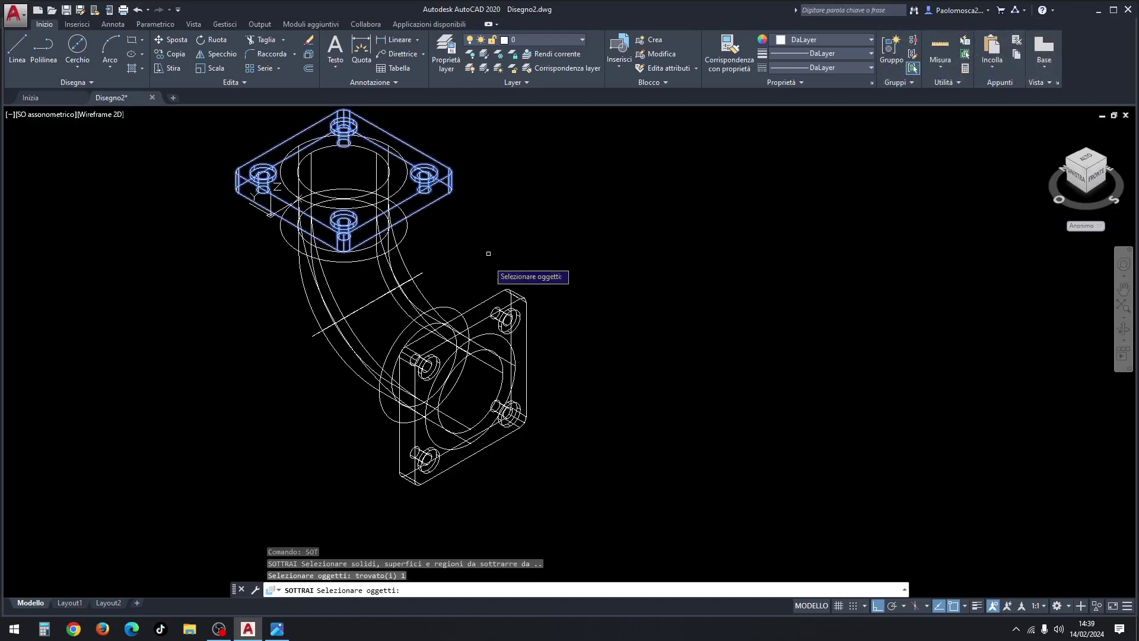
{"action": "left_click", "coordinate": [495, 295]}
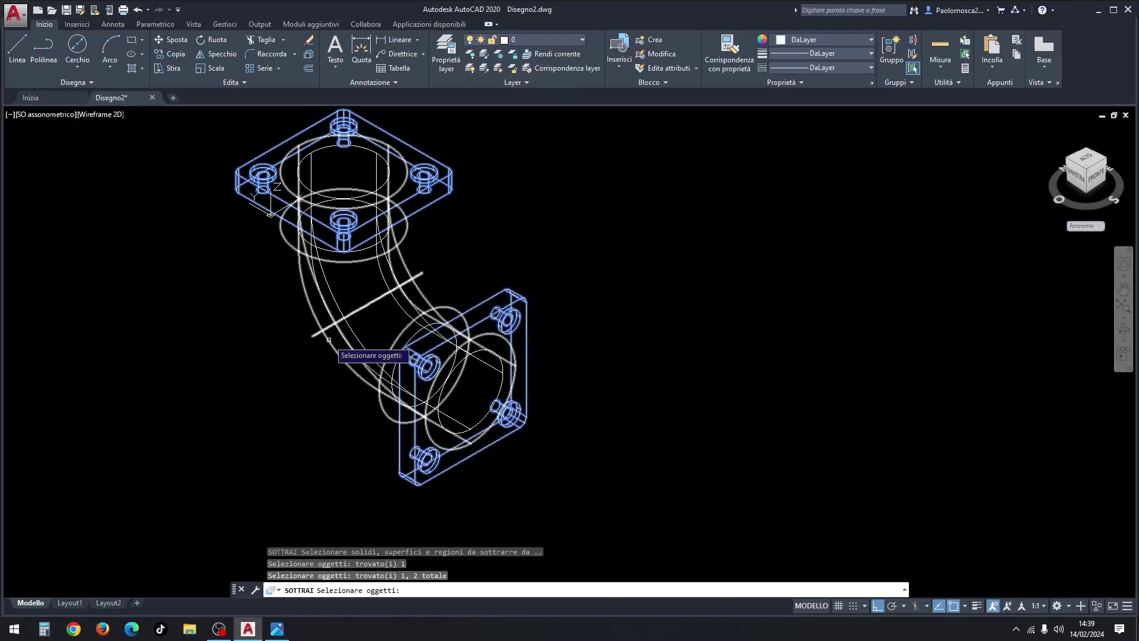
{"action": "left_click", "coordinate": [321, 341]}
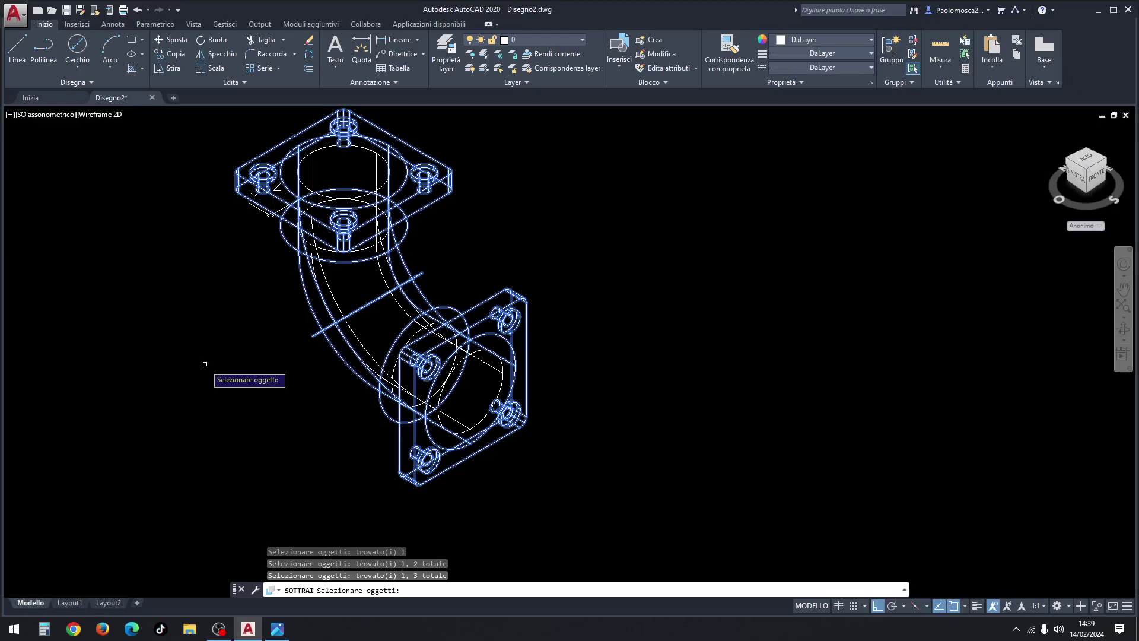
{"action": "key", "text": "Return"}
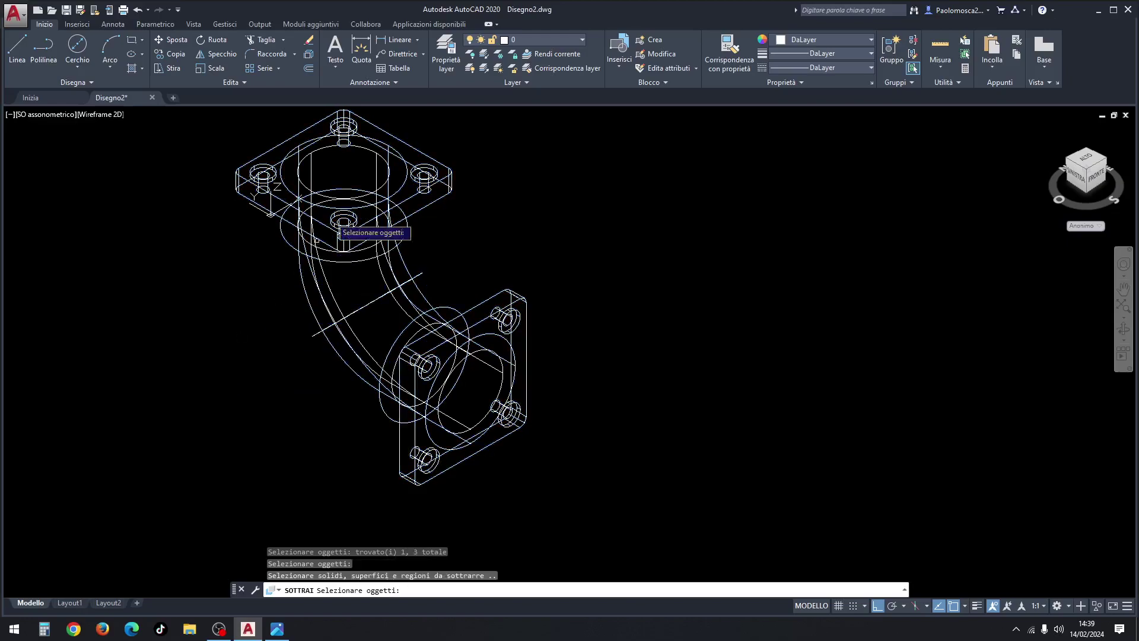
{"action": "left_click", "coordinate": [362, 145]}
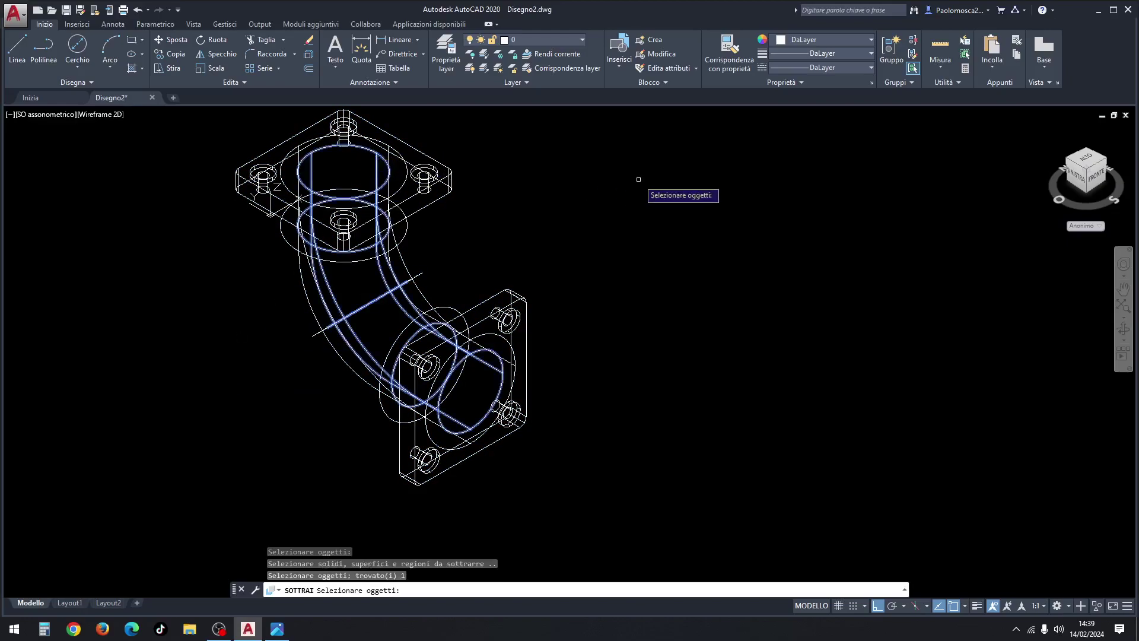
{"action": "key", "text": "Return"}
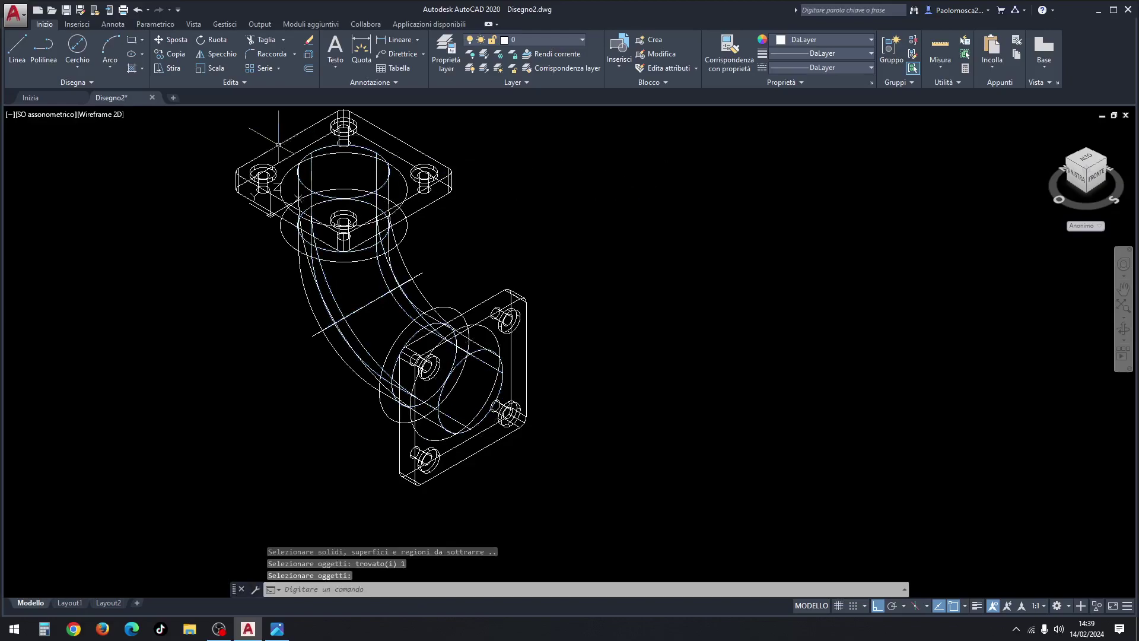
{"action": "left_click", "coordinate": [105, 115]}
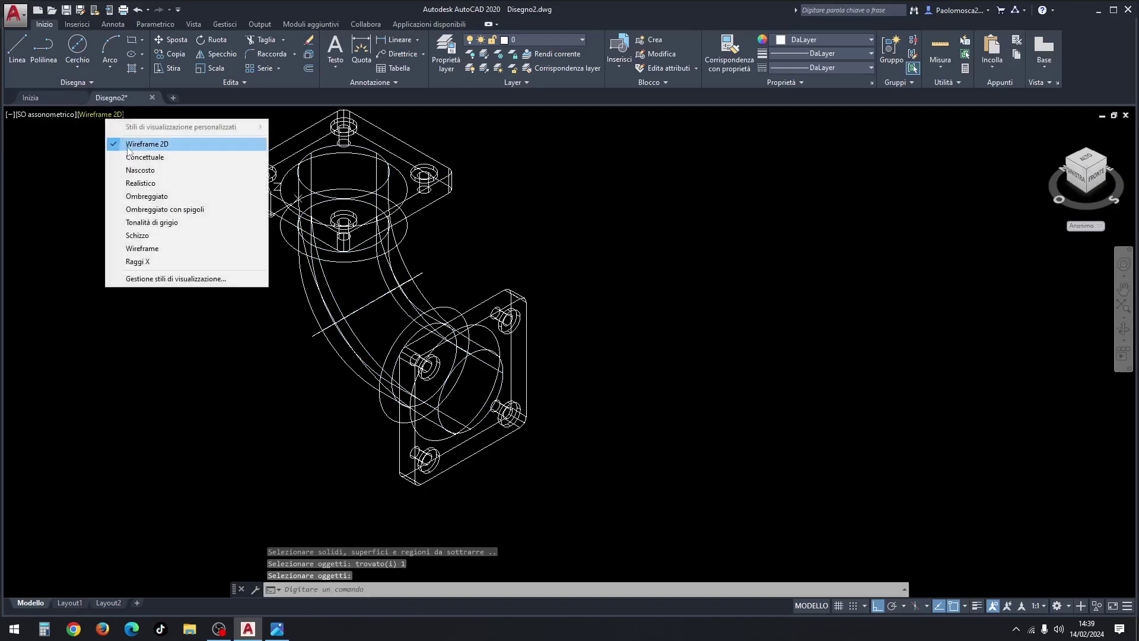
{"action": "left_click", "coordinate": [138, 183]}
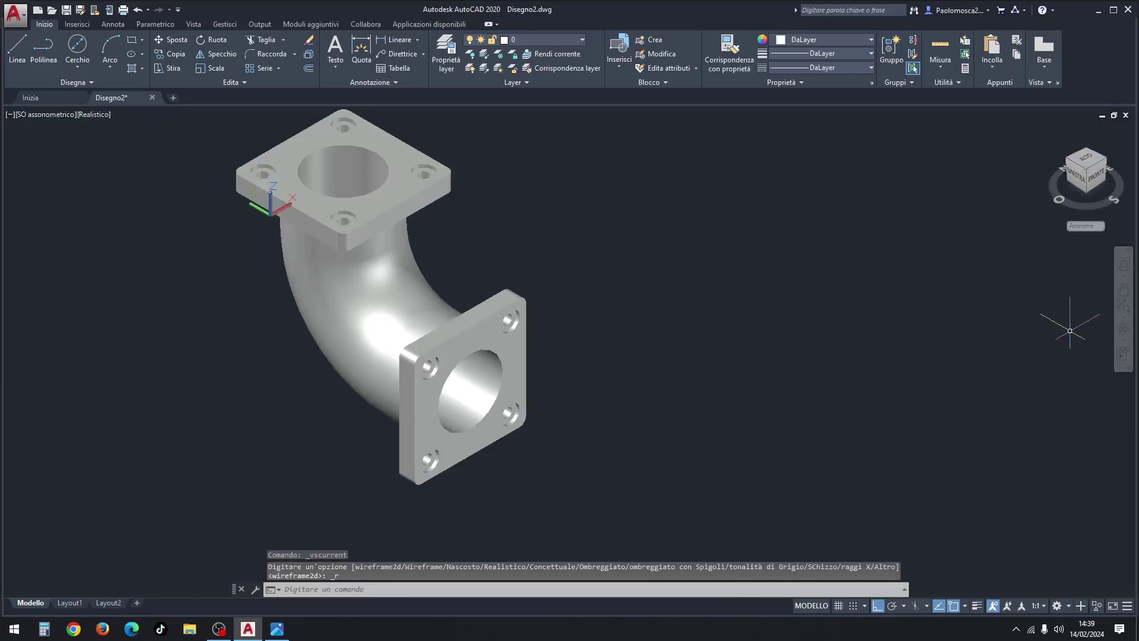
Orbit briefly, then set 2D wireframe and SO assonometrico view before checking the reference drawing.
{"action": "left_click", "coordinate": [1124, 330]}
{"action": "mouse_move", "coordinate": [643, 374]}
{"action": "left_mouse_down"}
{"action": "mouse_move", "coordinate": [564, 343]}
{"action": "mouse_move", "coordinate": [549, 234]}
{"action": "mouse_move", "coordinate": [705, 432]}
{"action": "mouse_move", "coordinate": [738, 496]}
{"action": "mouse_move", "coordinate": [587, 433]}
{"action": "mouse_move", "coordinate": [491, 305]}
{"action": "mouse_move", "coordinate": [509, 229]}
{"action": "mouse_move", "coordinate": [694, 247]}
{"action": "mouse_move", "coordinate": [615, 372]}
{"action": "left_mouse_up"}
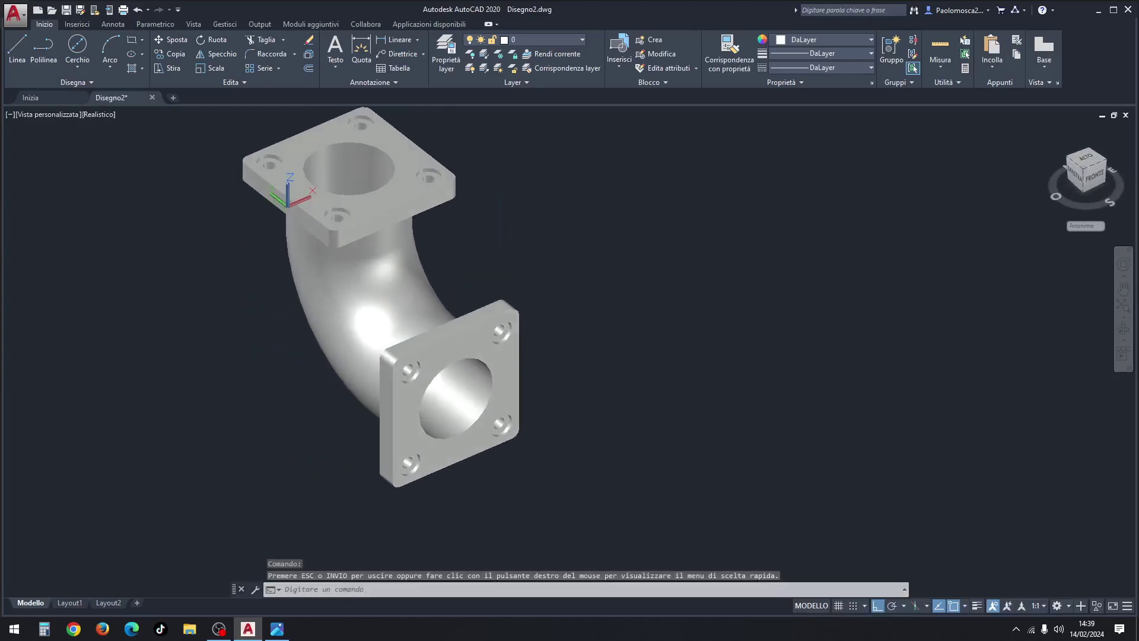
{"action": "key", "text": "Escape"}
{"action": "key", "text": "Escape"}
{"action": "key", "text": "Escape"}
{"action": "left_click", "coordinate": [93, 114]}
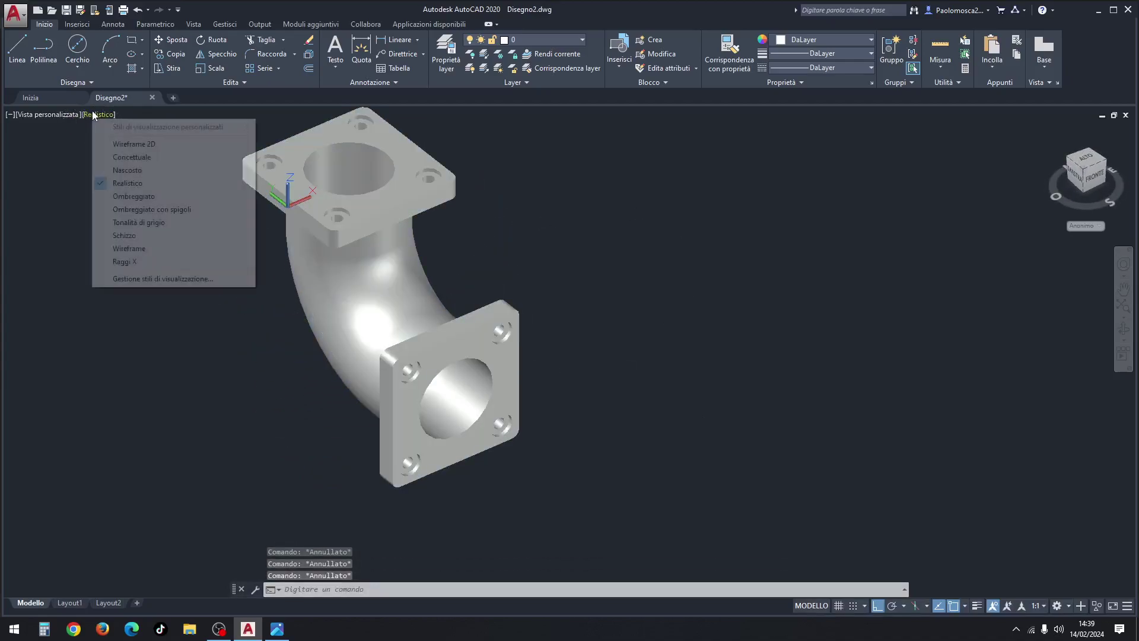
{"action": "left_click", "coordinate": [126, 143]}
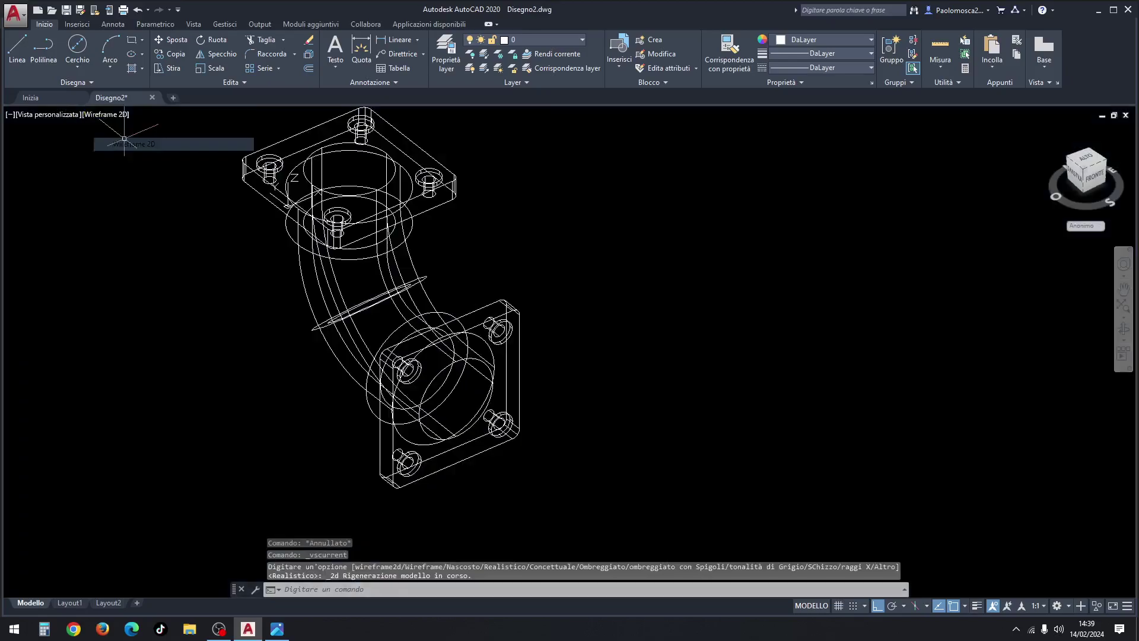
{"action": "left_click", "coordinate": [57, 116]}
{"action": "left_click", "coordinate": [104, 223]}
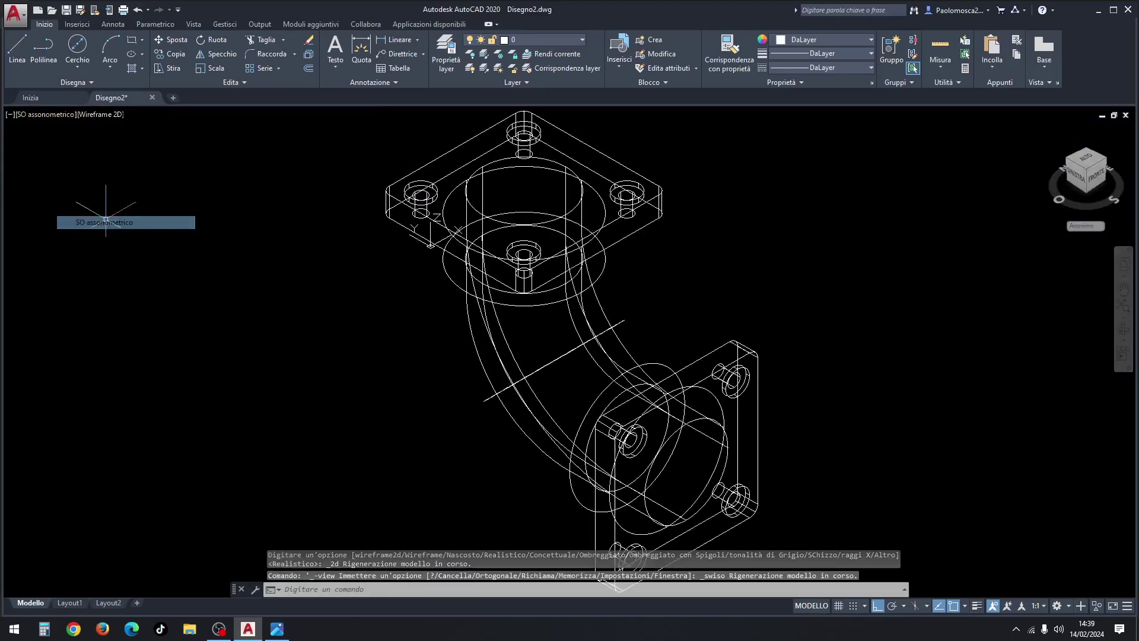
{"action": "left_click", "coordinate": [277, 629]}
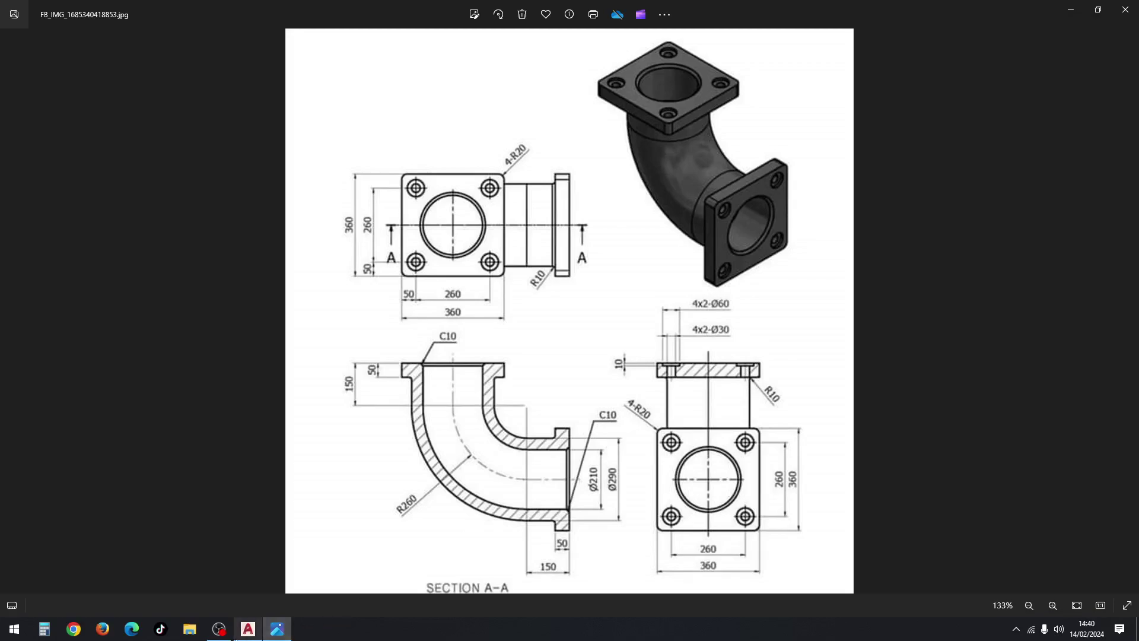
Back in the elbow drawing, start CIMASPIGOLO with both chamfer distances set to 10.
{"action": "left_click", "coordinate": [249, 634]}
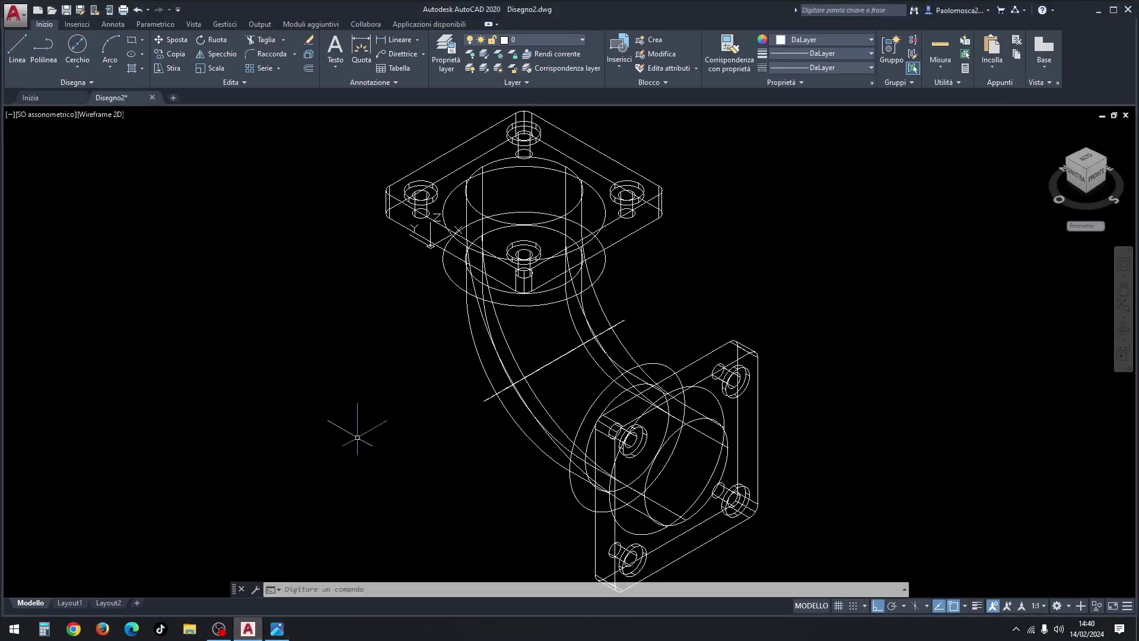
{"action": "middle_click_drag", "start_coordinate": [363, 390], "coordinate": [261, 385]}
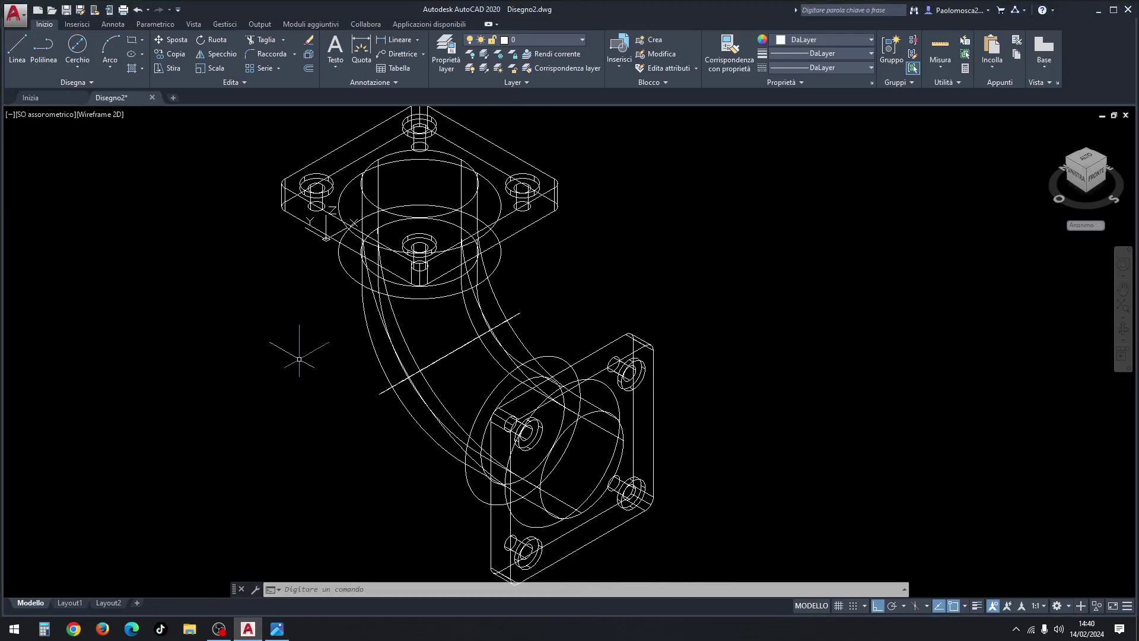
{"action": "type", "text": "ci"}
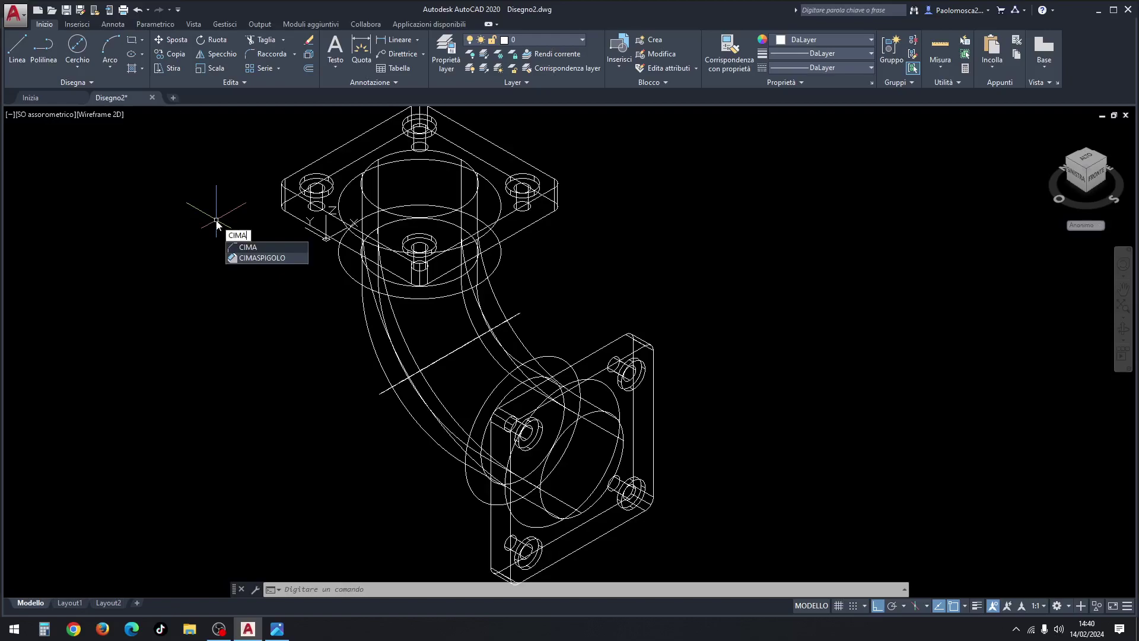
{"action": "left_click", "coordinate": [255, 258]}
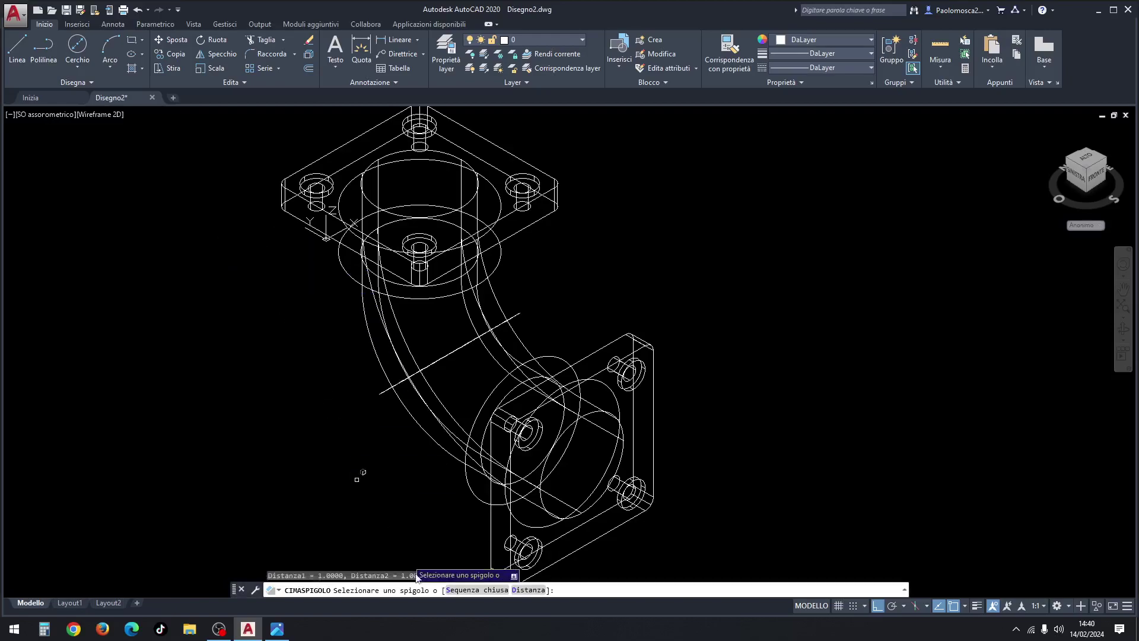
{"action": "left_click", "coordinate": [528, 589]}
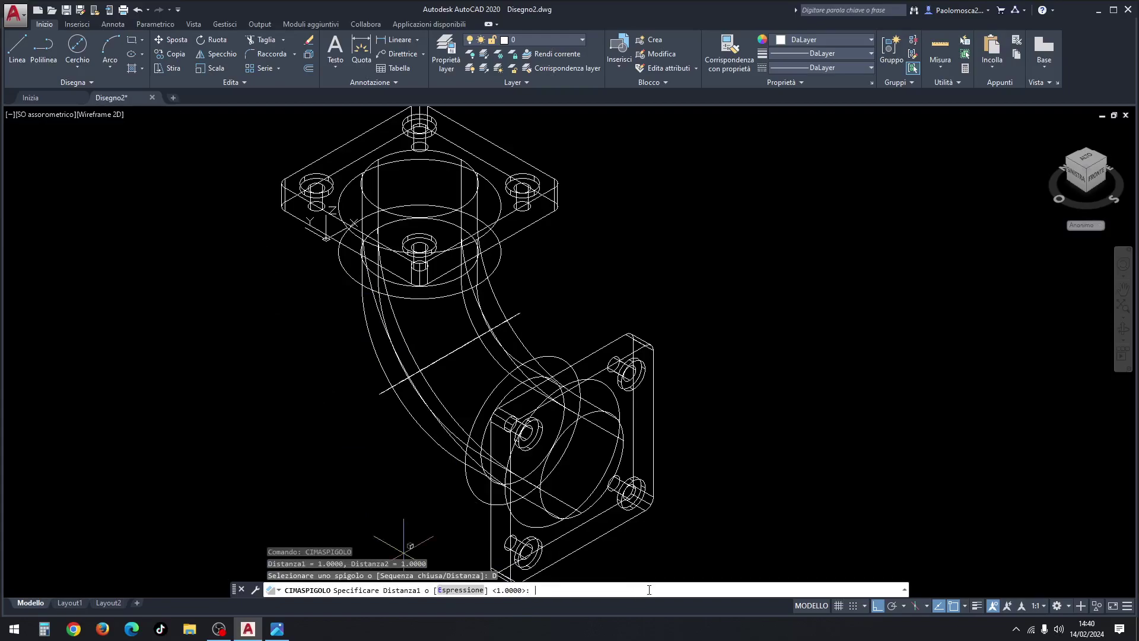
{"action": "type", "text": "10"}
{"action": "key", "text": "Return"}
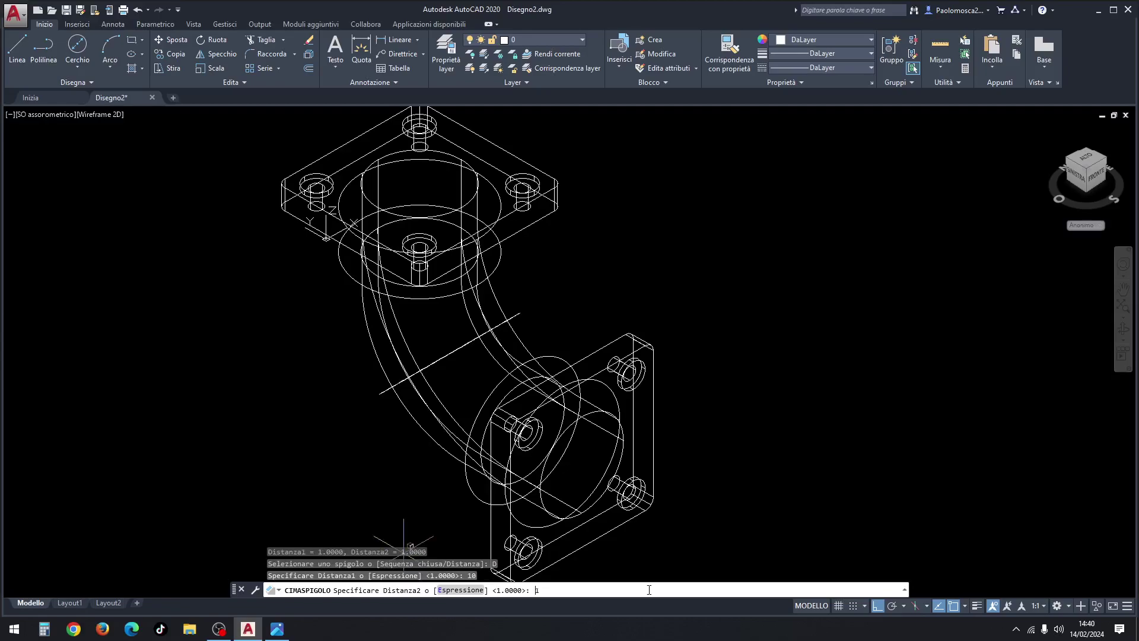
{"action": "type", "text": "0"}
{"action": "key", "text": "Return"}
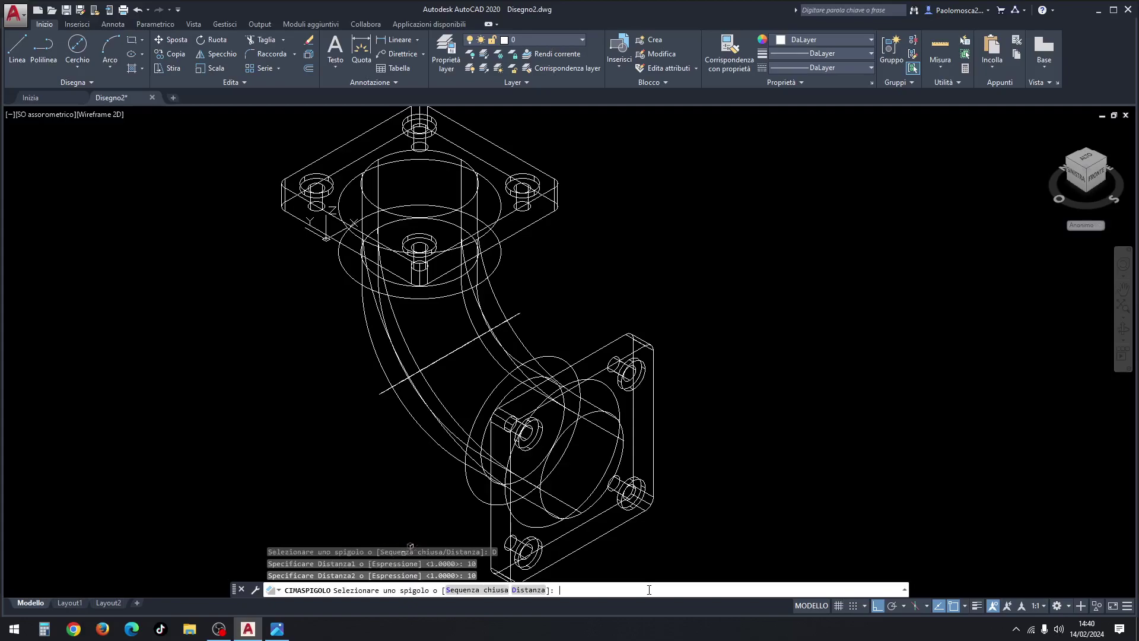
Chamfer the top and lower flange bore edges at 10 by 10.
{"action": "left_click", "coordinate": [445, 152]}
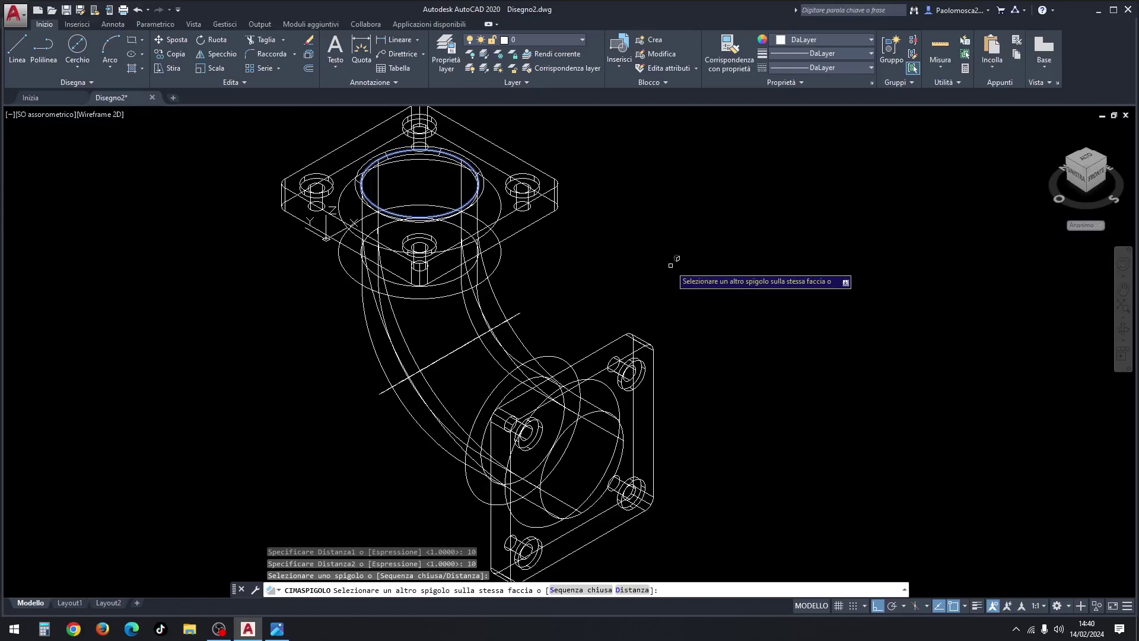
{"action": "key", "text": "Return"}
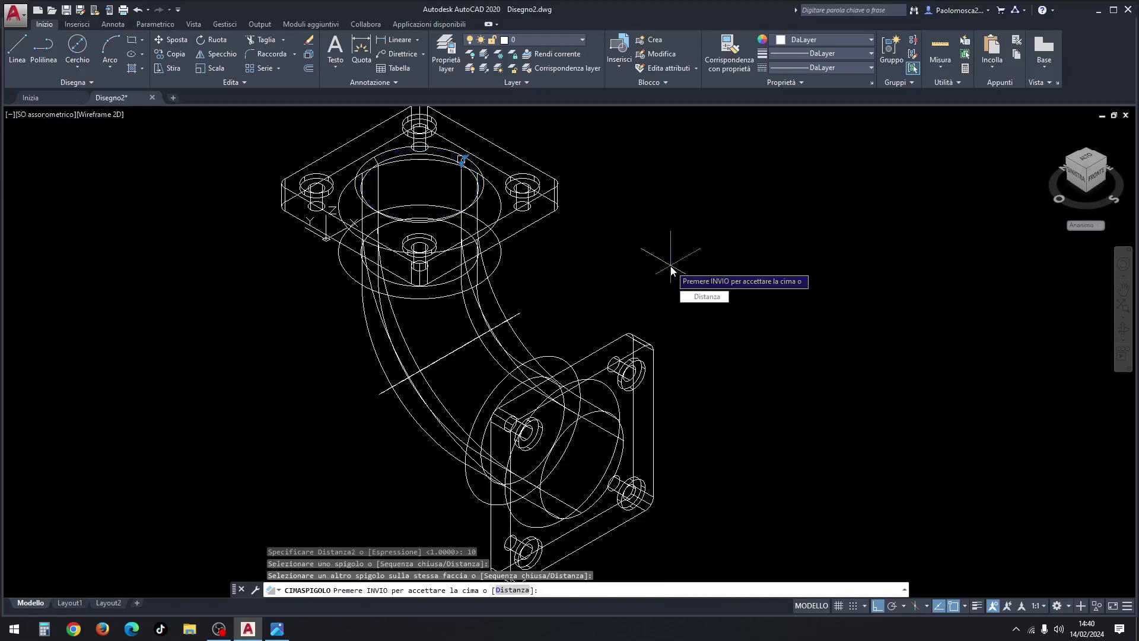
{"action": "key", "text": "Return"}
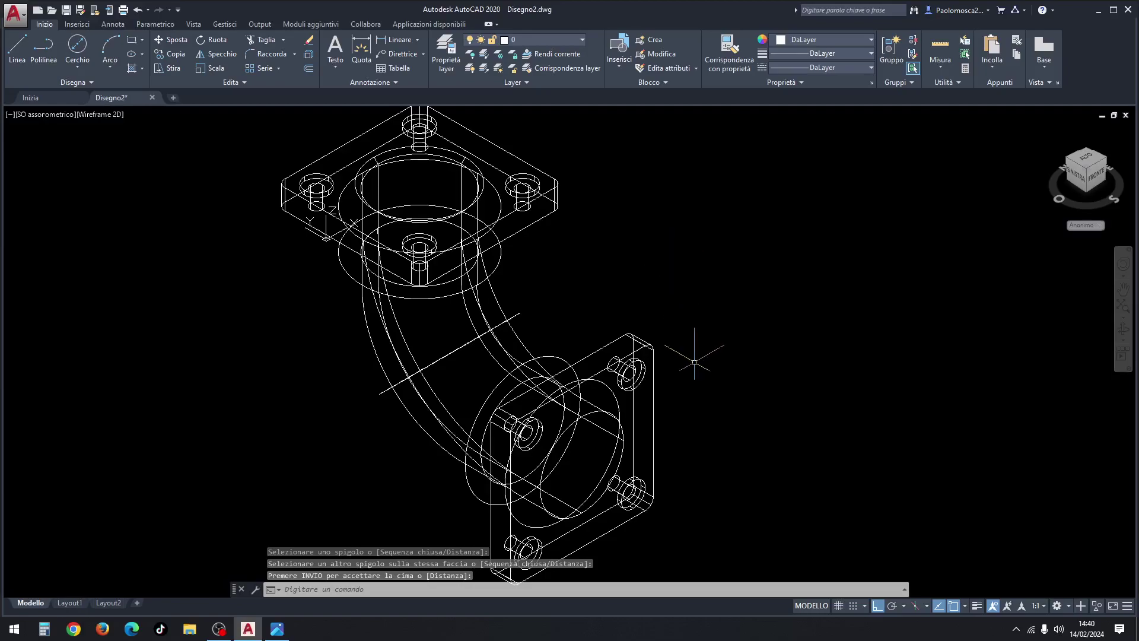
{"action": "key", "text": "Return"}
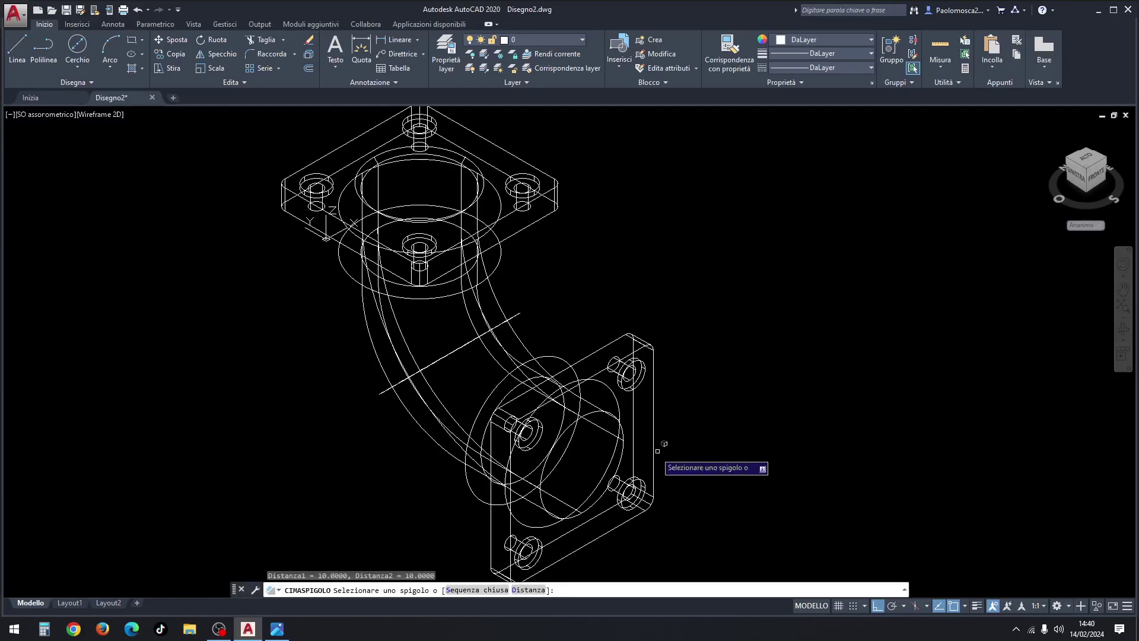
{"action": "left_click", "coordinate": [627, 454]}
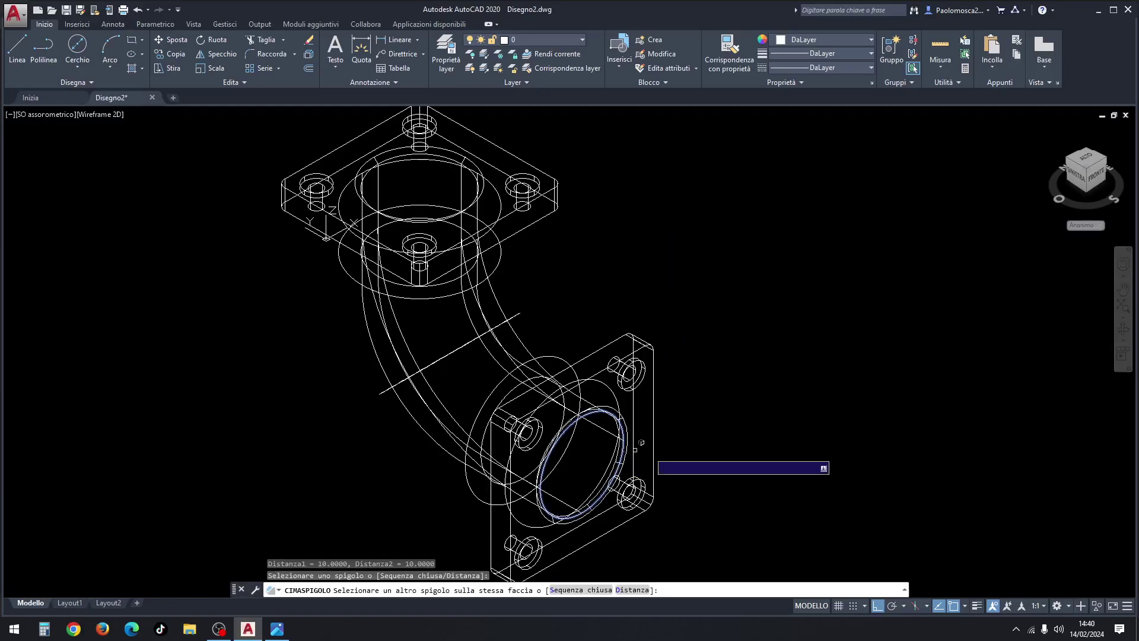
{"action": "key", "text": "Return"}
{"action": "key", "text": "Return"}
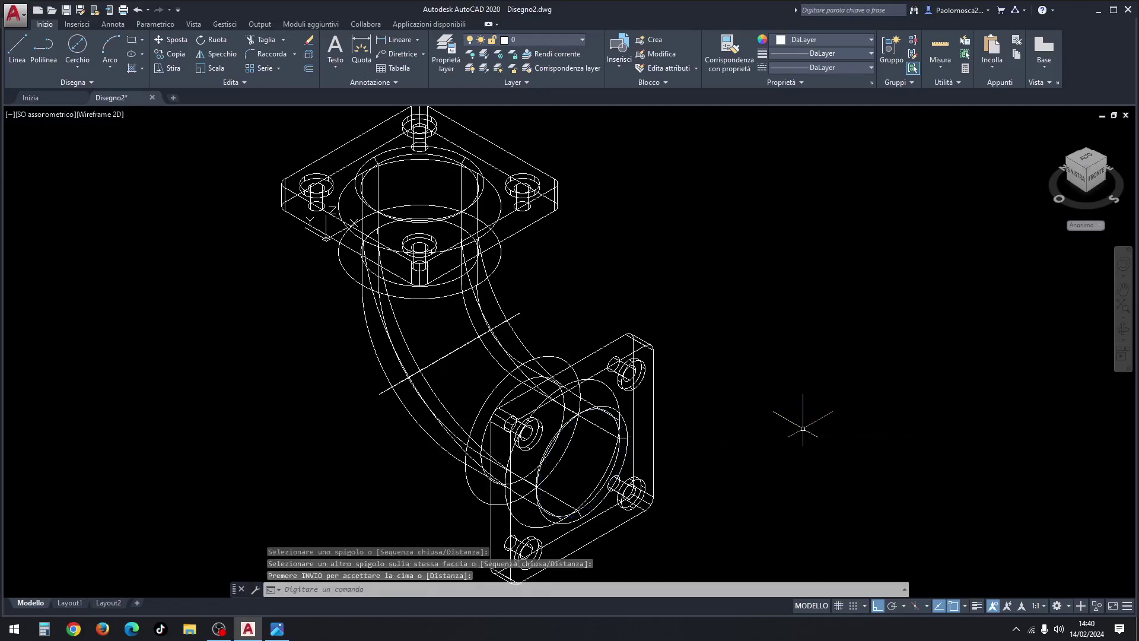
{"action": "left_click", "coordinate": [83, 115]}
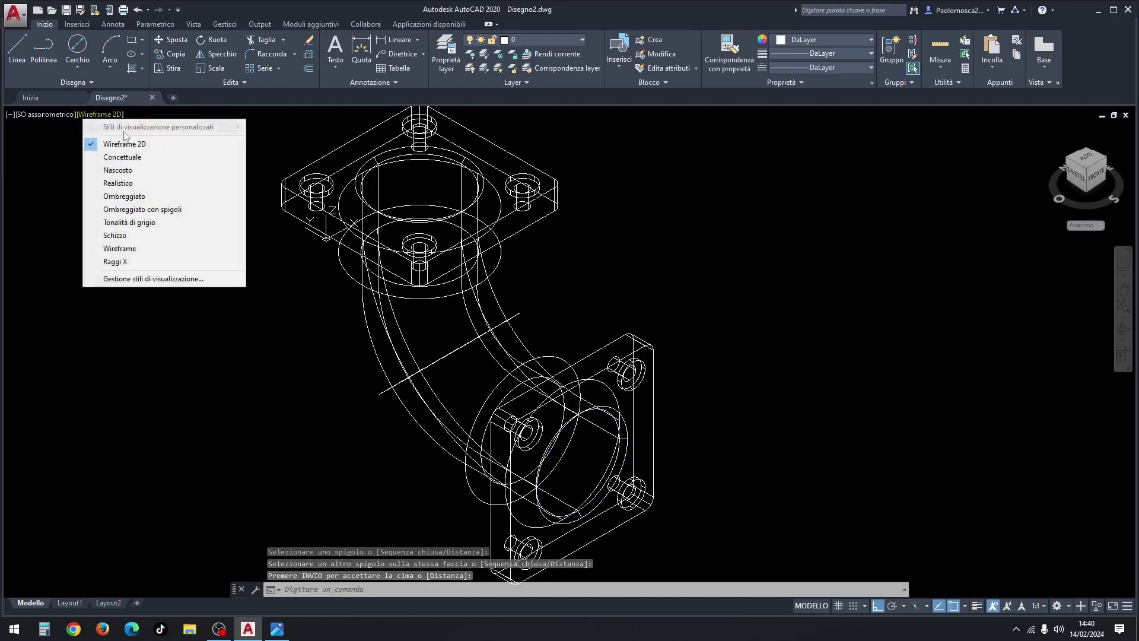
{"action": "left_click", "coordinate": [133, 183]}
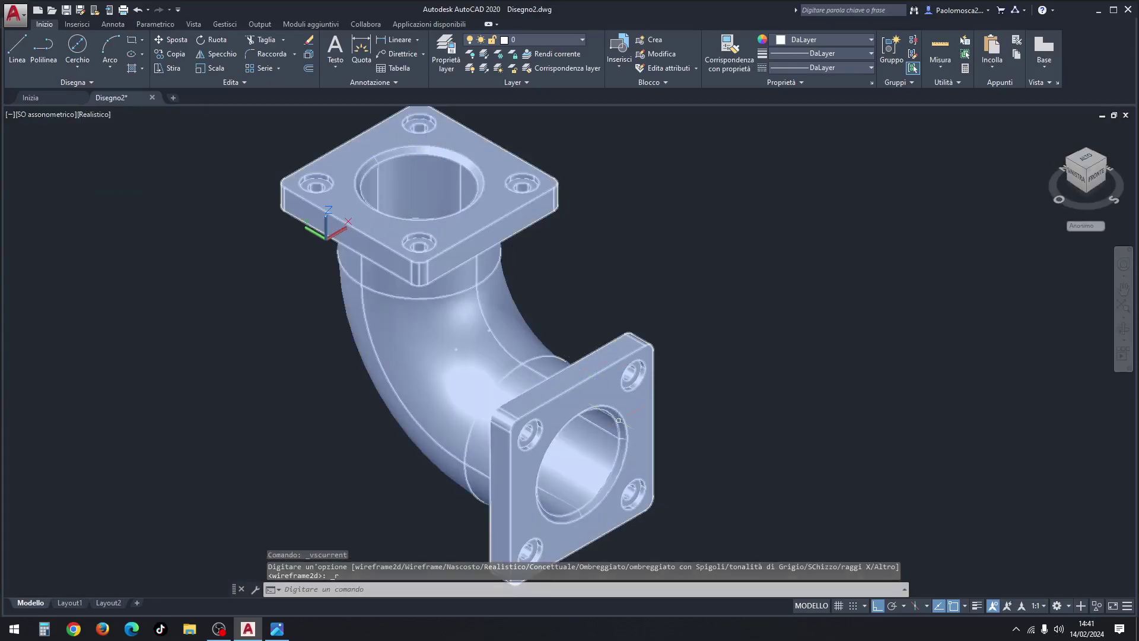
{"action": "left_click", "coordinate": [95, 115]}
{"action": "left_click", "coordinate": [142, 144]}
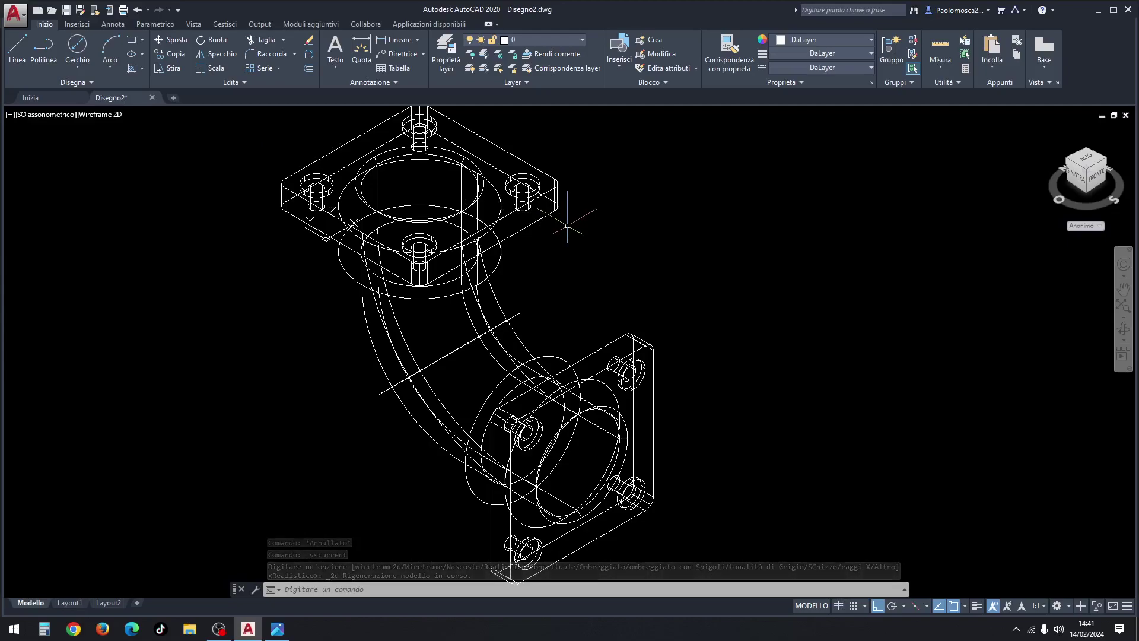
Fillet the top flange's bore edge with a 10-unit radius using RACCORDASPIGOLO.
{"action": "type", "text": "Ra"}
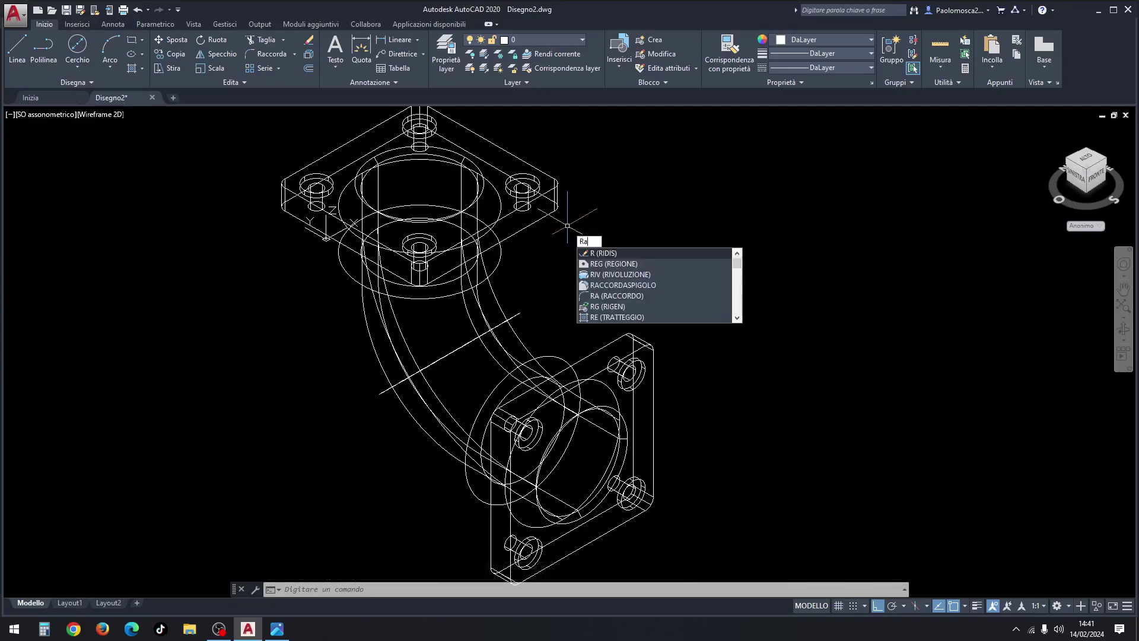
{"action": "type", "text": "cc"}
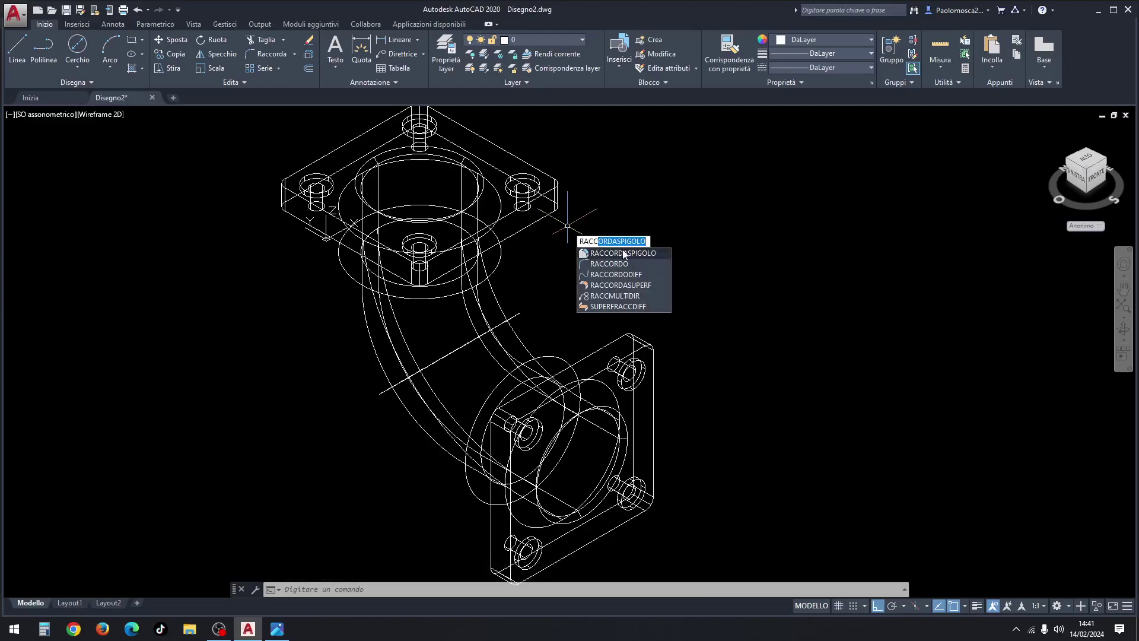
{"action": "left_click", "coordinate": [625, 254]}
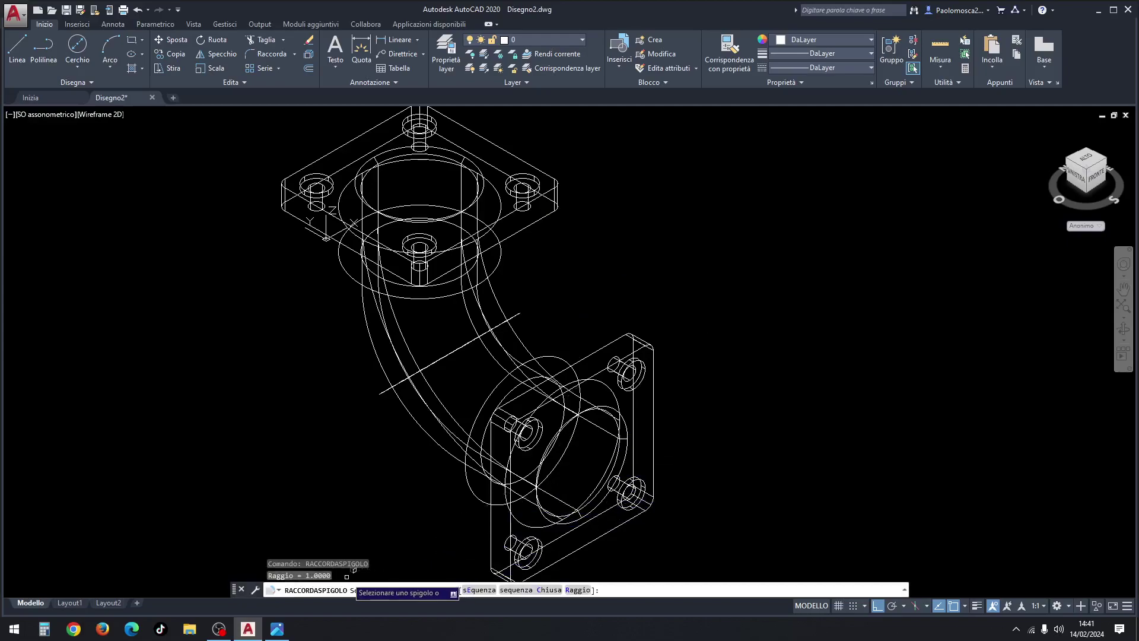
{"action": "left_click", "coordinate": [578, 591]}
{"action": "type", "text": "10"}
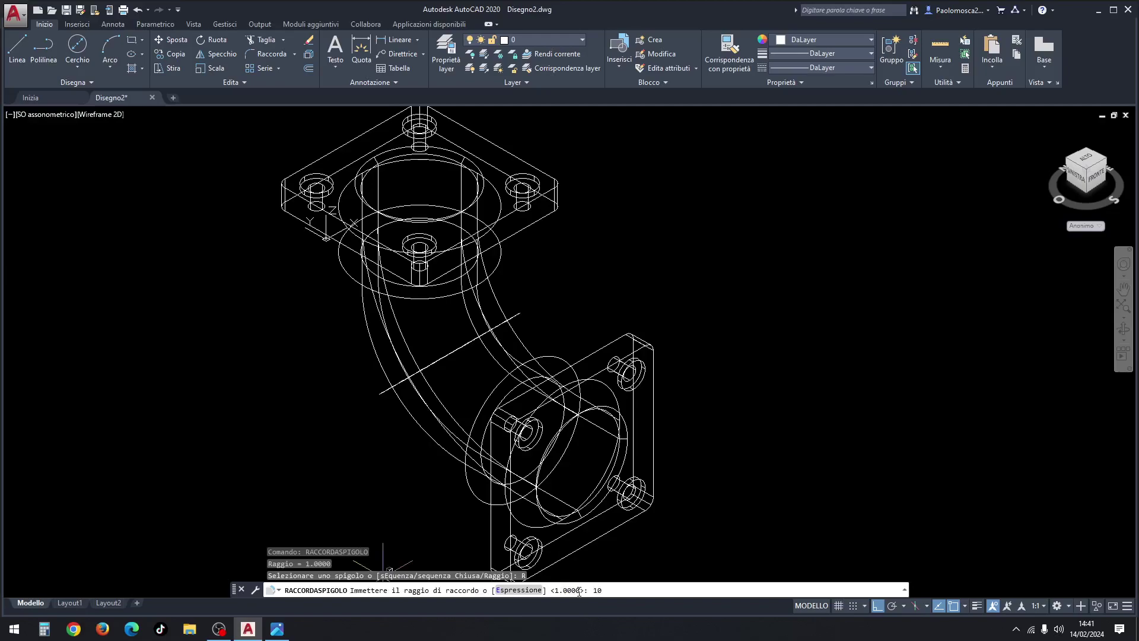
{"action": "key", "text": "Return"}
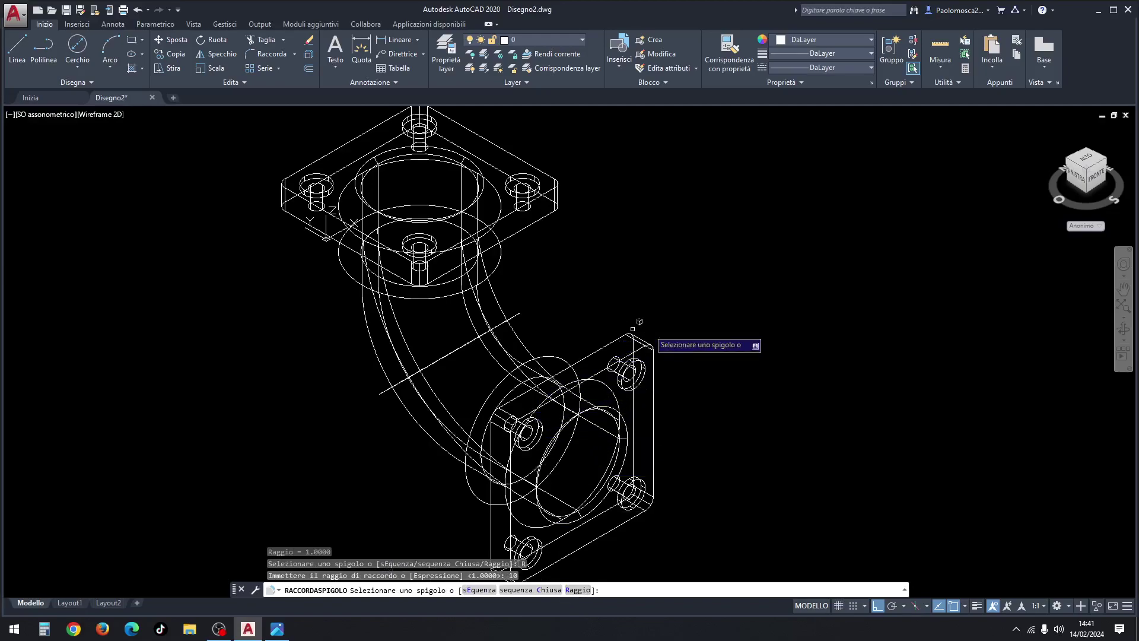
{"action": "left_click", "coordinate": [1123, 332]}
{"action": "mouse_move", "coordinate": [546, 331]}
{"action": "left_mouse_down"}
{"action": "mouse_move", "coordinate": [570, 325]}
{"action": "mouse_move", "coordinate": [628, 267]}
{"action": "mouse_move", "coordinate": [640, 212]}
{"action": "left_mouse_up"}
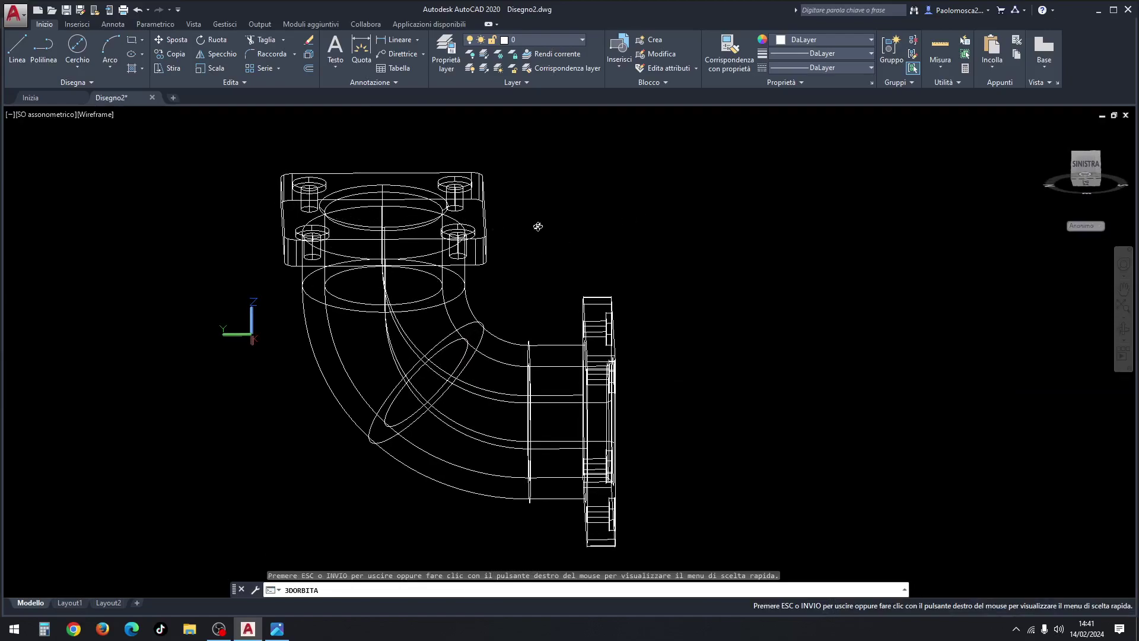
{"action": "left_click_drag", "start_coordinate": [539, 227], "coordinate": [538, 203]}
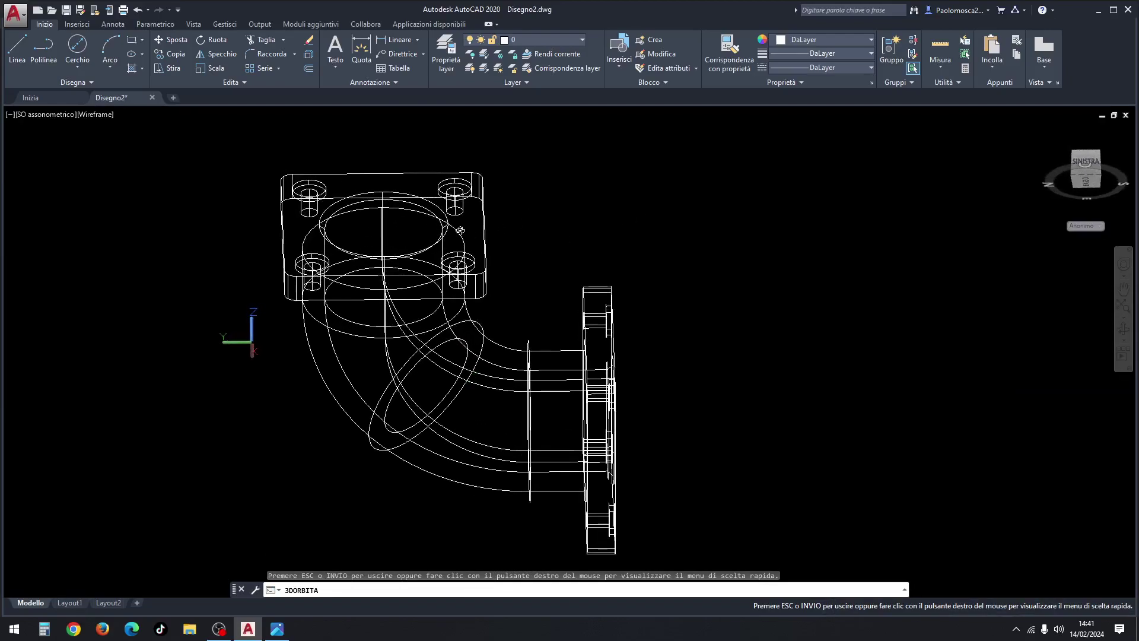
{"action": "left_click_drag", "start_coordinate": [550, 237], "coordinate": [547, 238]}
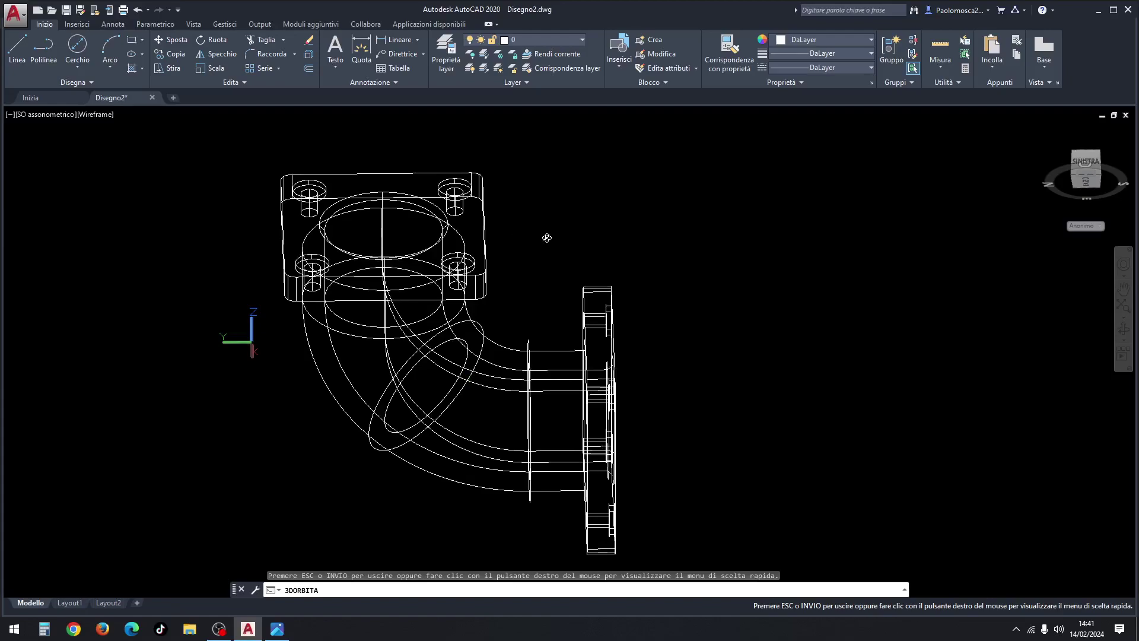
{"action": "key", "text": "Escape"}
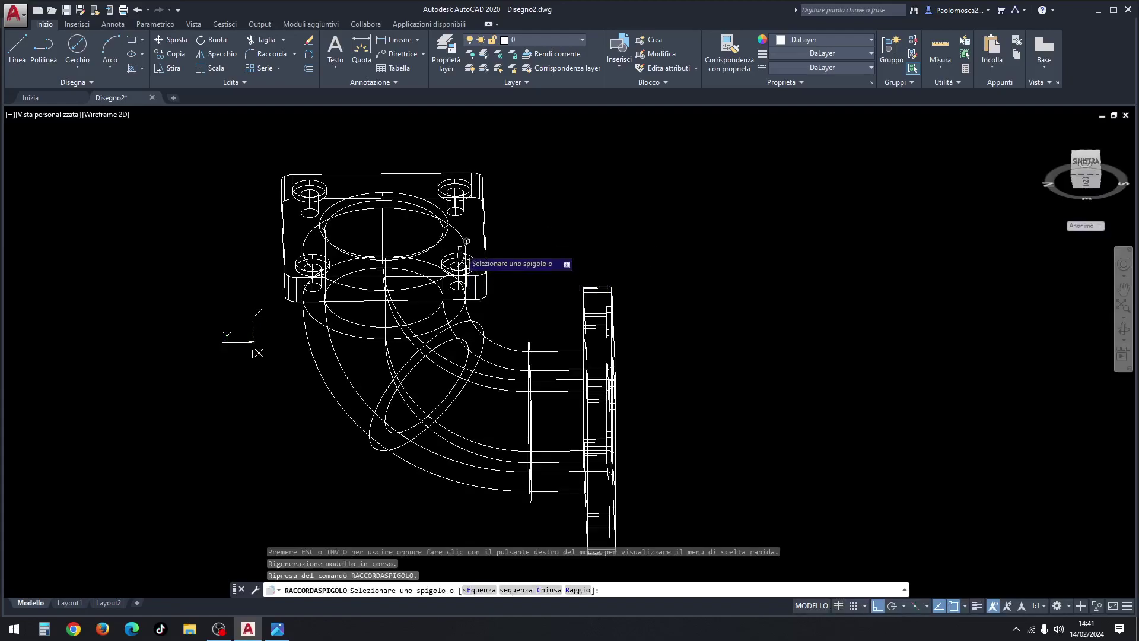
{"action": "left_click", "coordinate": [464, 240]}
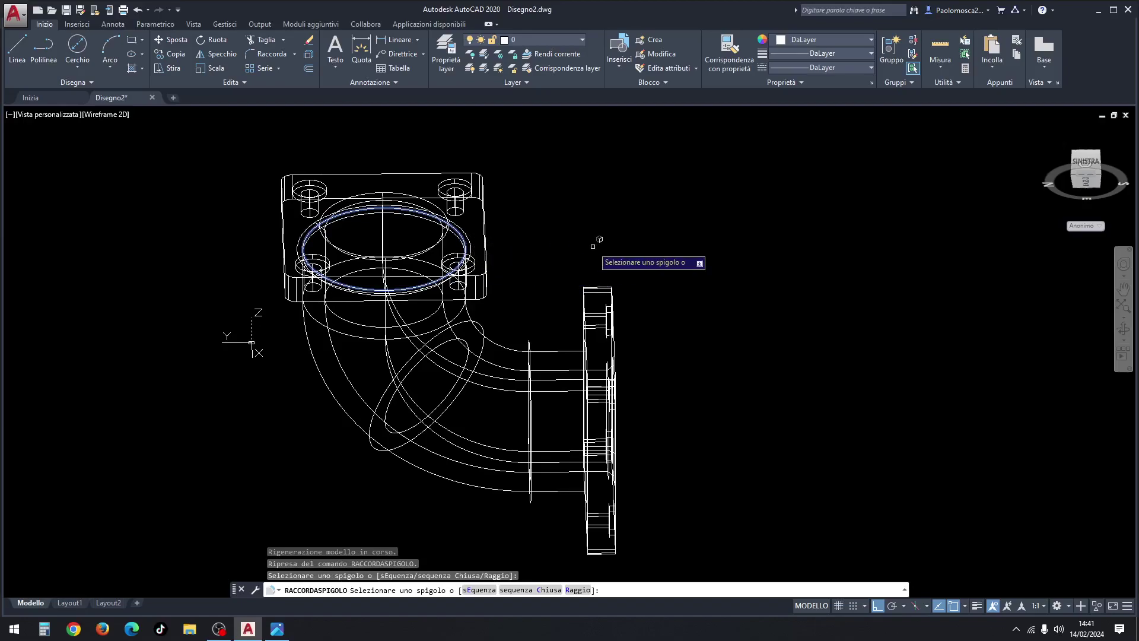
{"action": "key", "text": "Return"}
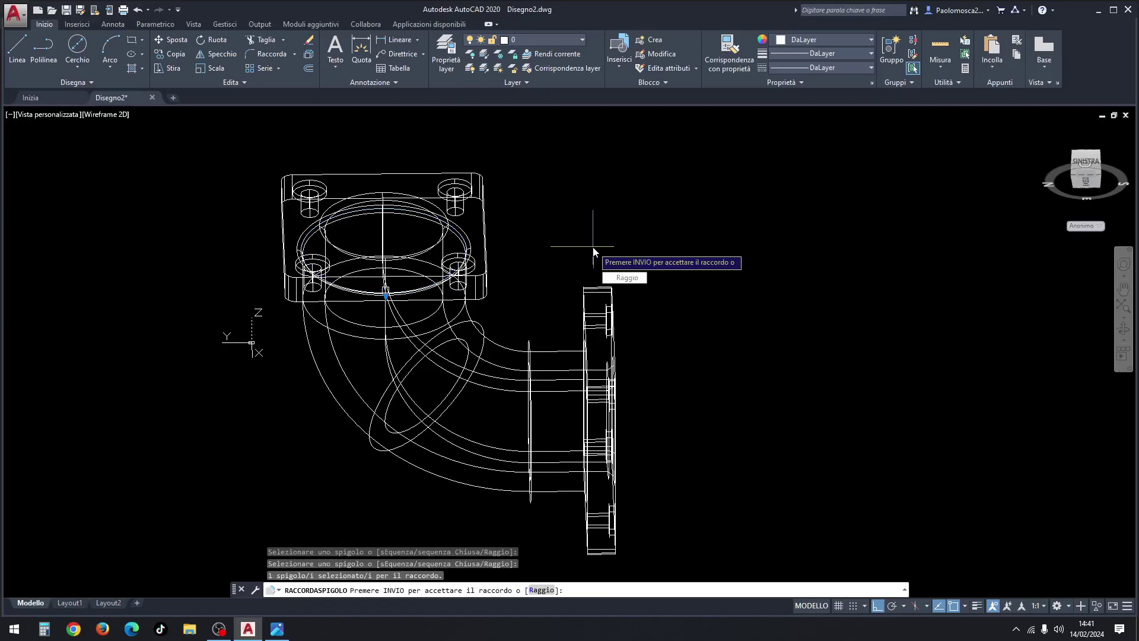
{"action": "key", "text": "Return"}
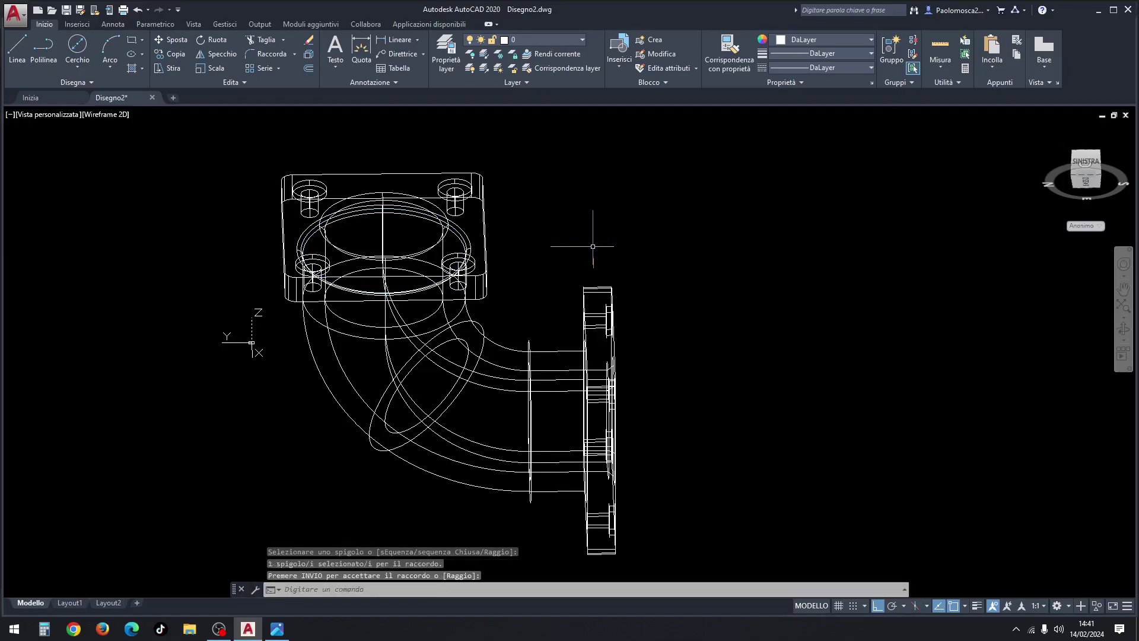
Orbit to the side flange and fillet its bore edge with the same 10 radius.
{"action": "left_click", "coordinate": [1124, 330]}
{"action": "left_click_drag", "start_coordinate": [682, 449], "coordinate": [739, 448]}
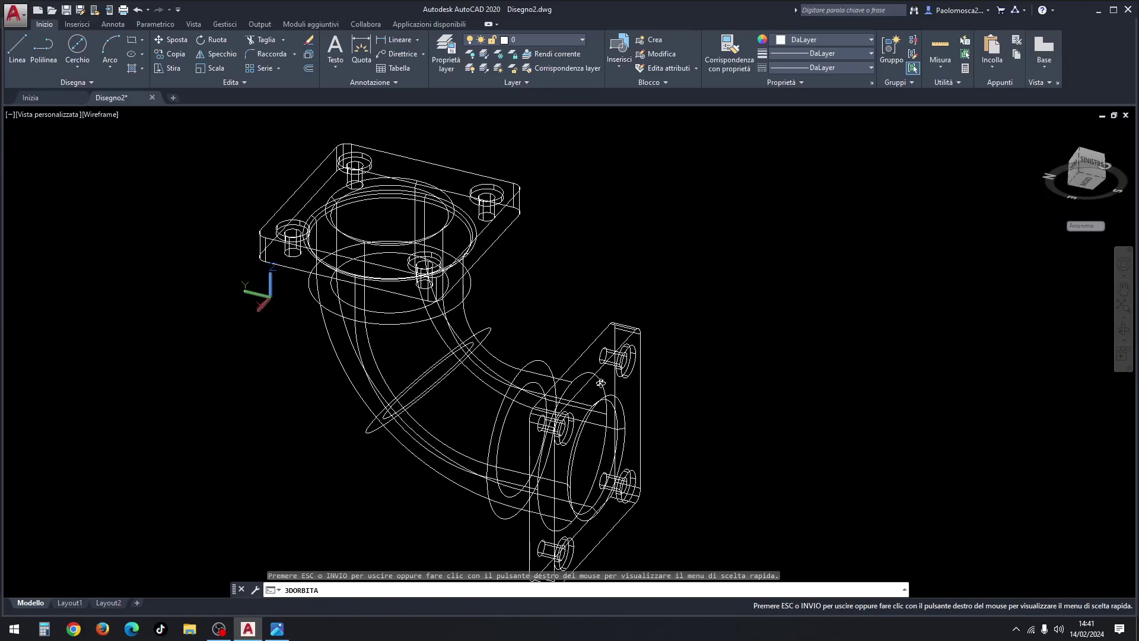
{"action": "key", "text": "Escape"}
{"action": "key", "text": "Escape"}
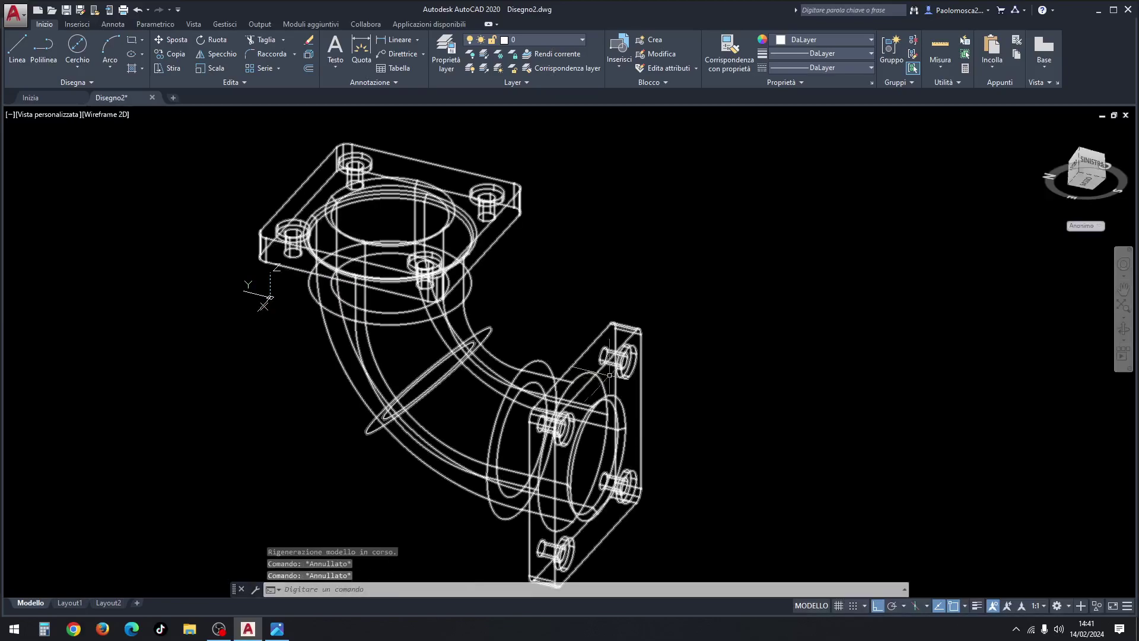
{"action": "type", "text": "rac"}
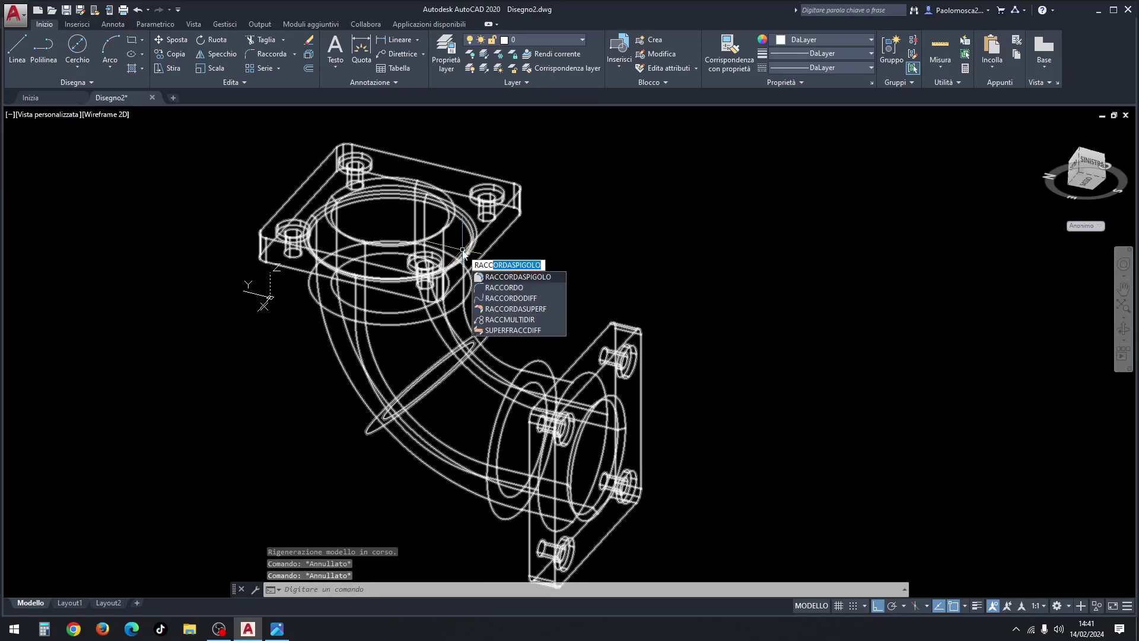
{"action": "left_click", "coordinate": [511, 277]}
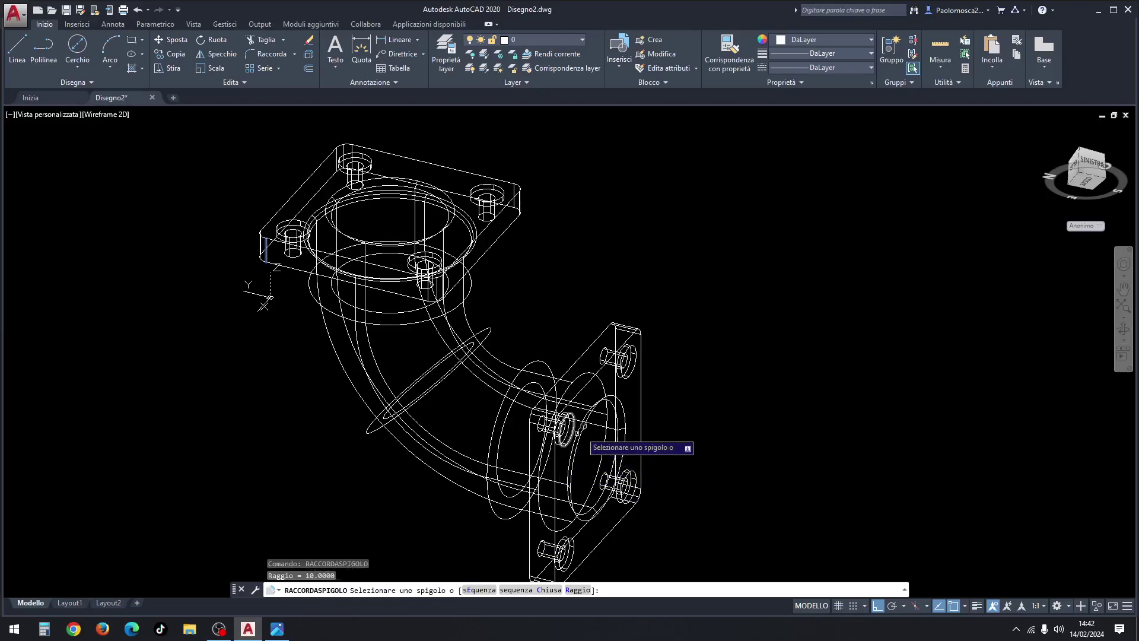
{"action": "left_click", "coordinate": [604, 387]}
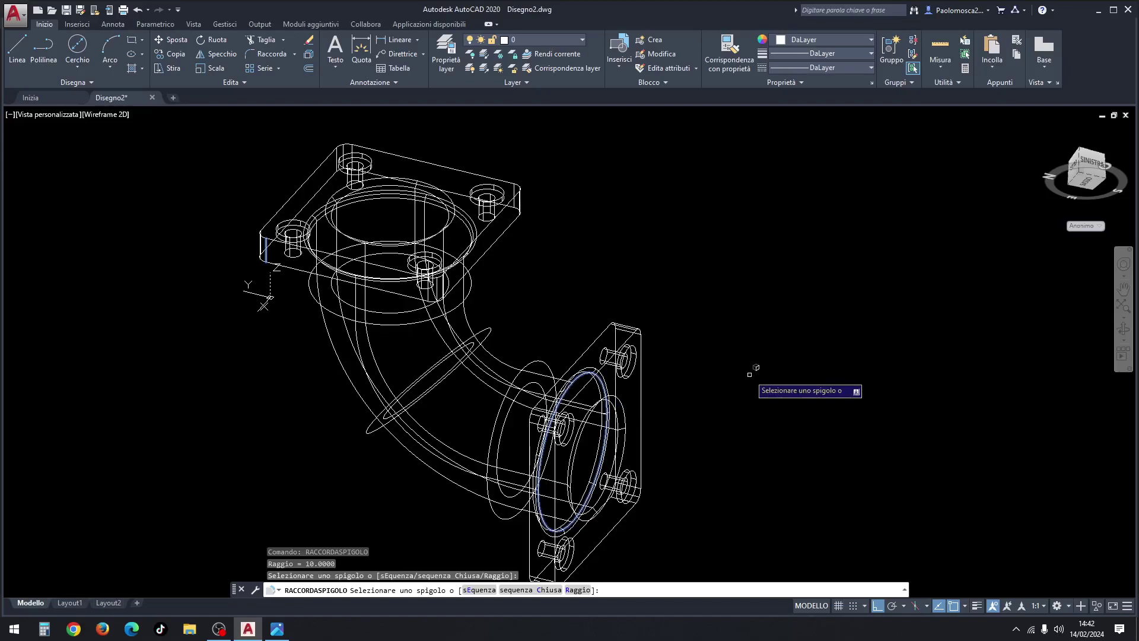
{"action": "key", "text": "Return"}
{"action": "key", "text": "Return"}
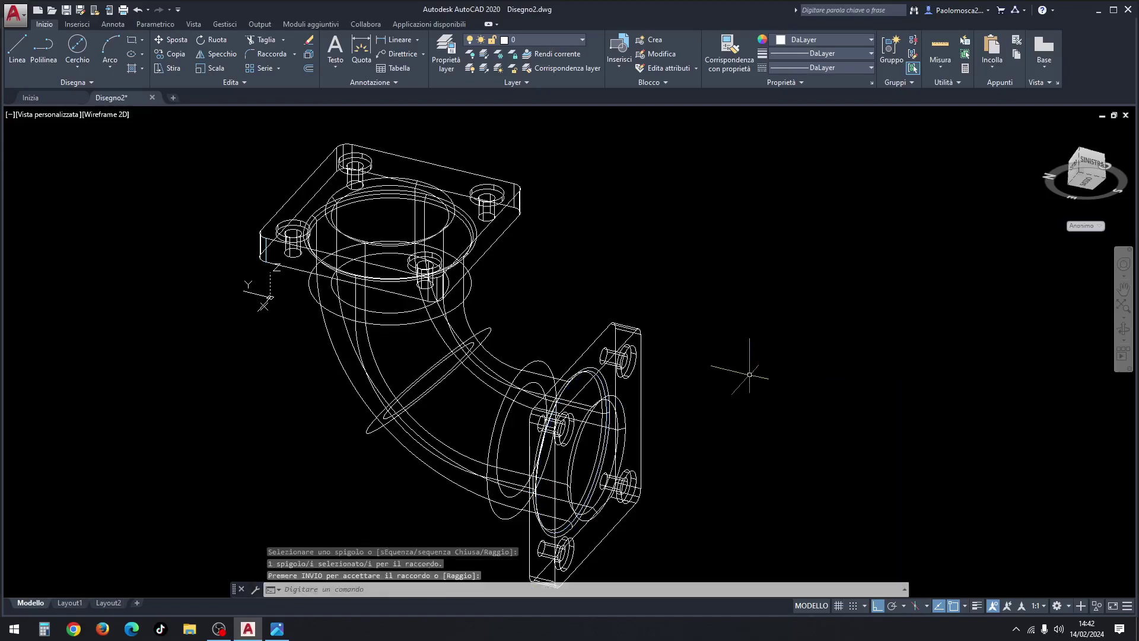
{"action": "key", "text": "Escape"}
{"action": "key", "text": "Escape"}
{"action": "key", "text": "Escape"}
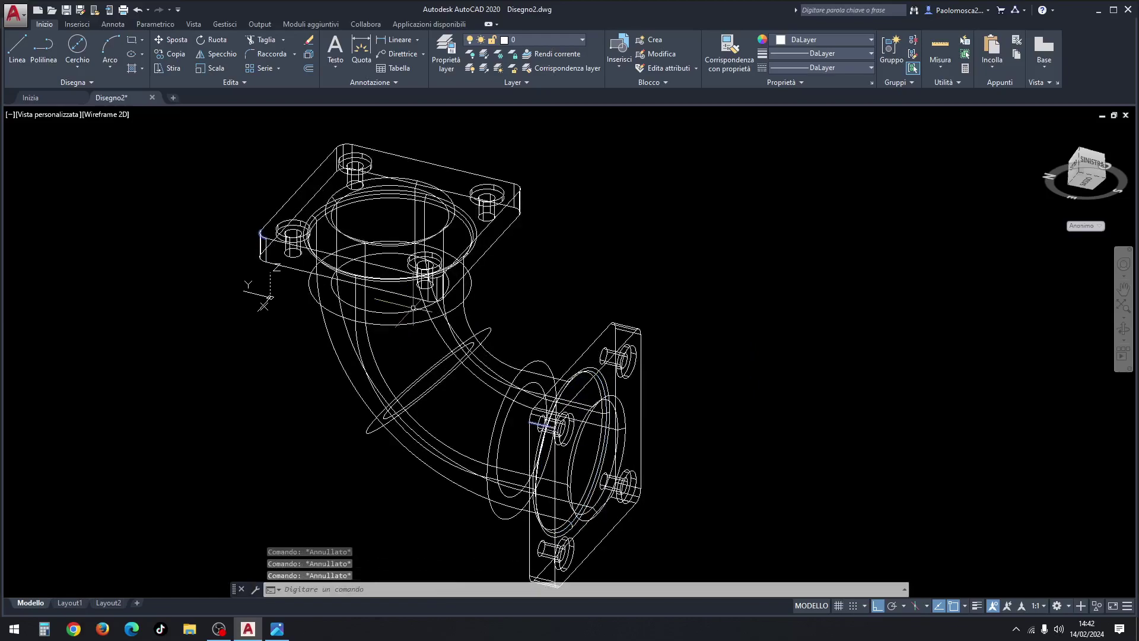
{"action": "scroll", "coordinate": [484, 261], "scroll_direction": "down", "scroll_amount": 1}
{"action": "scroll", "coordinate": [463, 261], "scroll_direction": "up", "scroll_amount": 1}
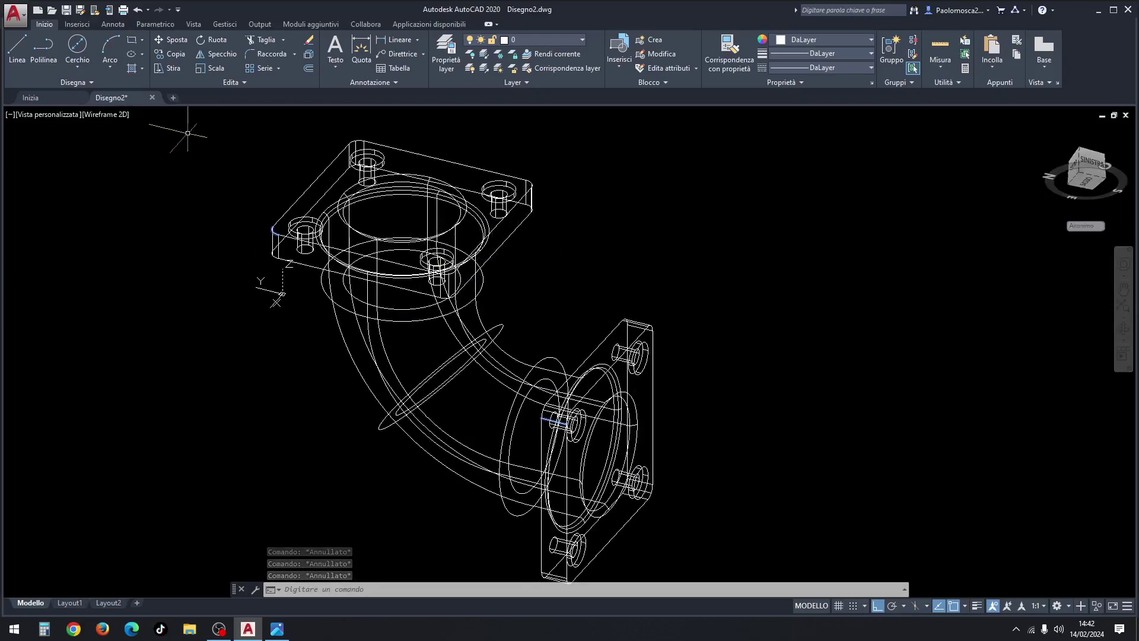
Shade the elbow Realistico and colour the whole solid pale yellow (247,242,129).
{"action": "left_click", "coordinate": [113, 115]}
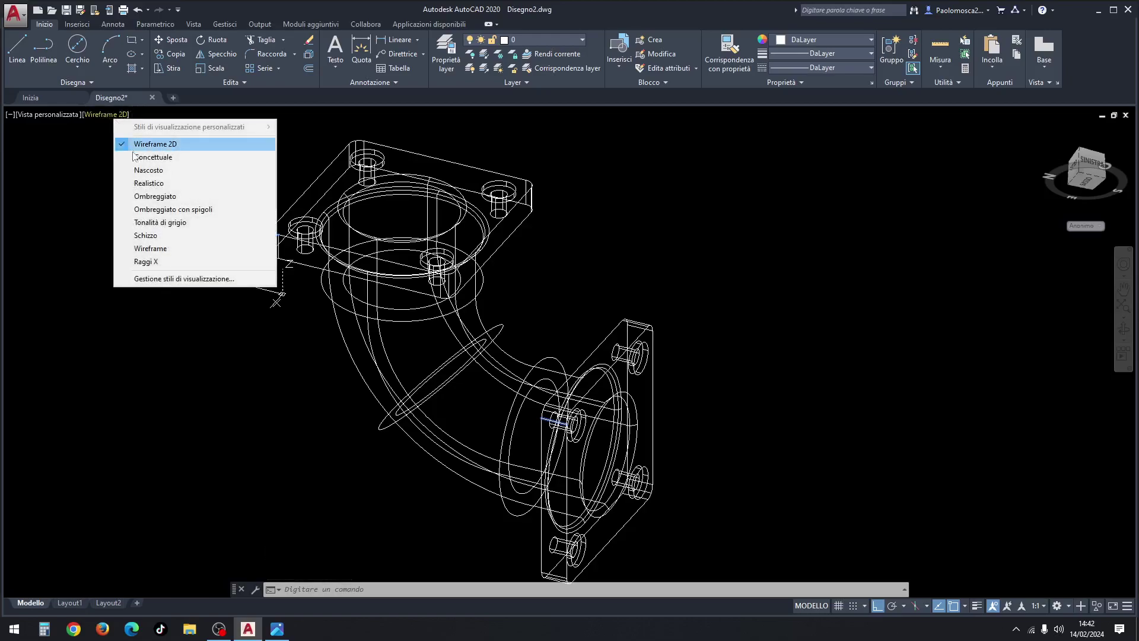
{"action": "left_click", "coordinate": [154, 184]}
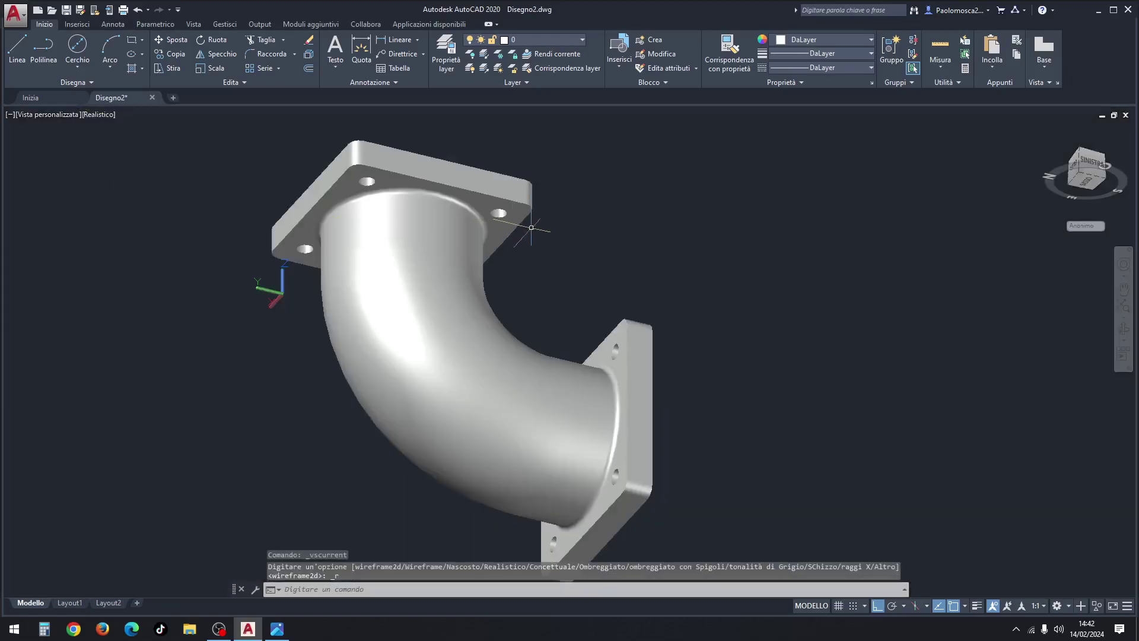
{"action": "left_click", "coordinate": [463, 314]}
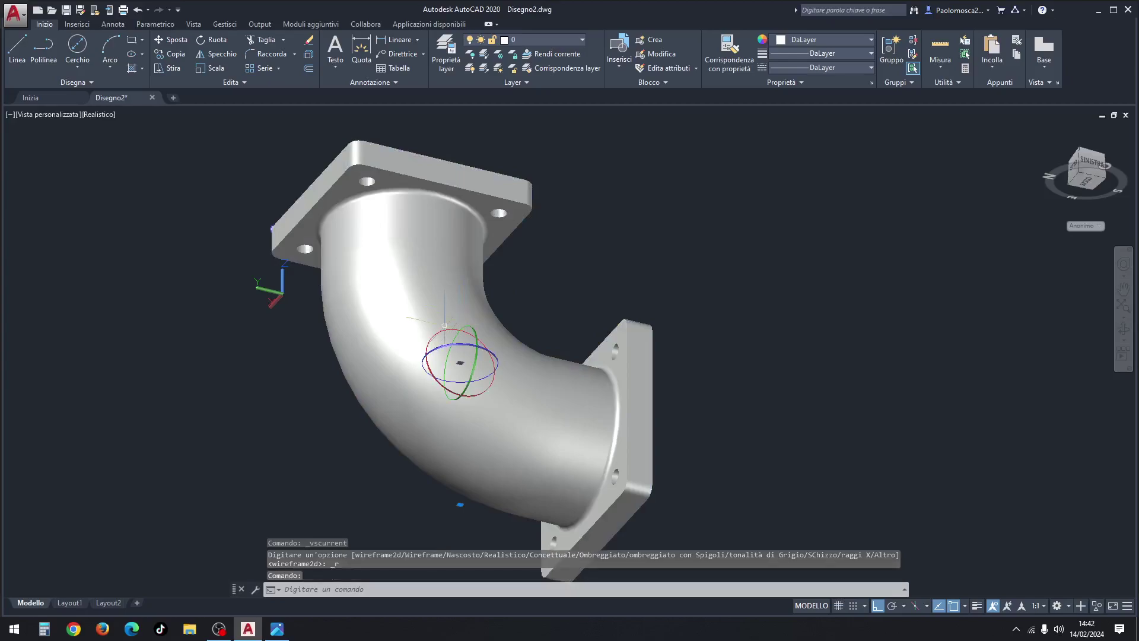
{"action": "left_click", "coordinate": [841, 40]}
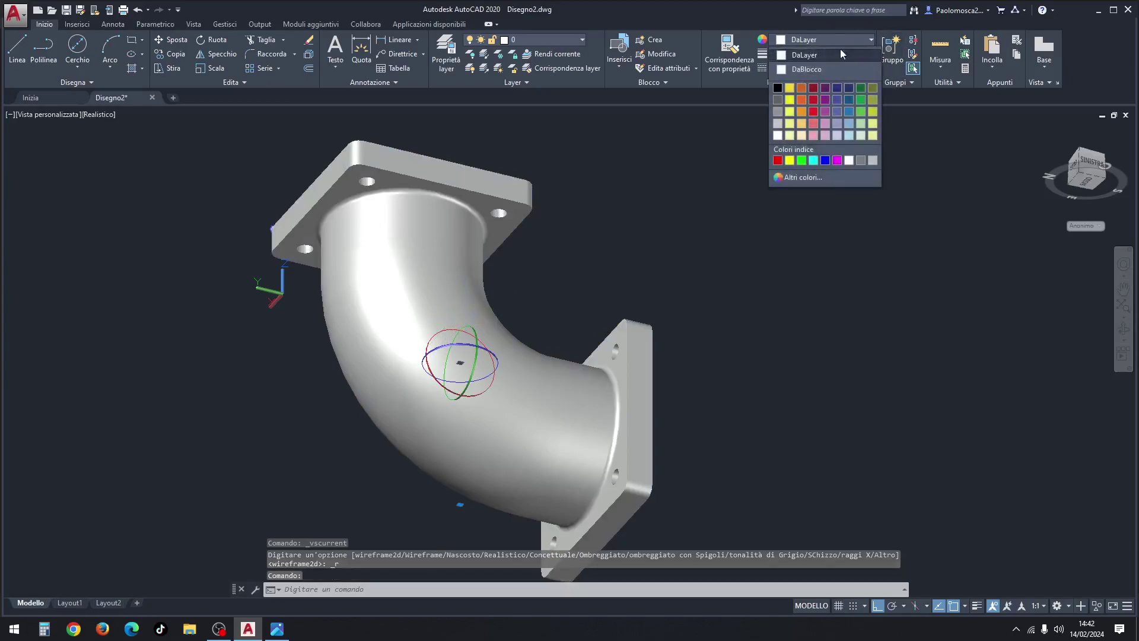
{"action": "left_click", "coordinate": [791, 130]}
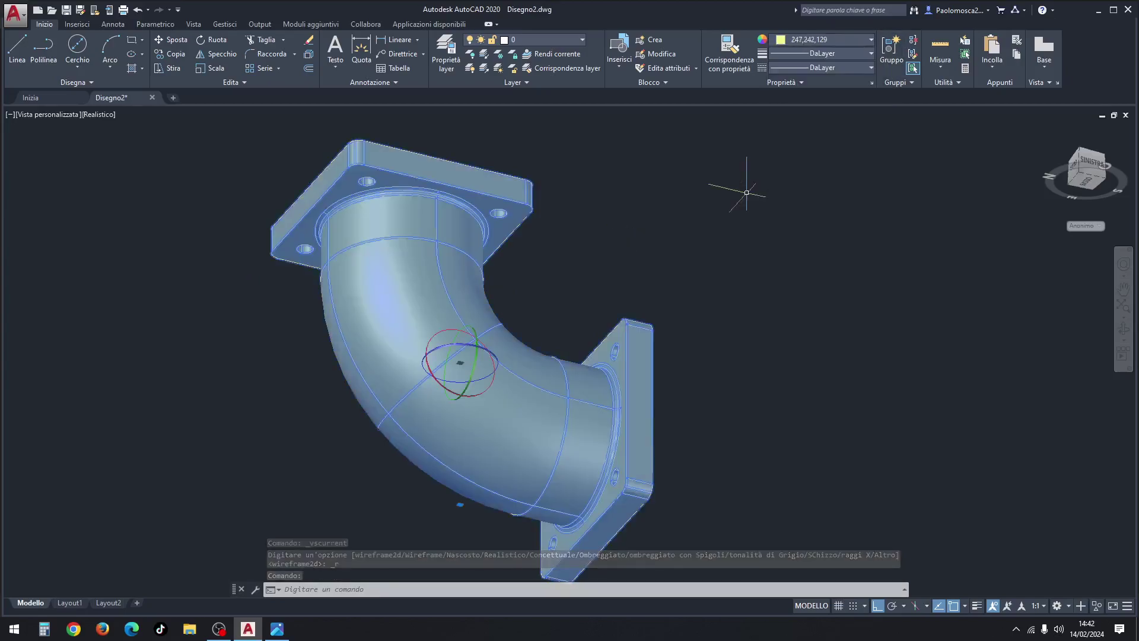
{"action": "key", "text": "Escape"}
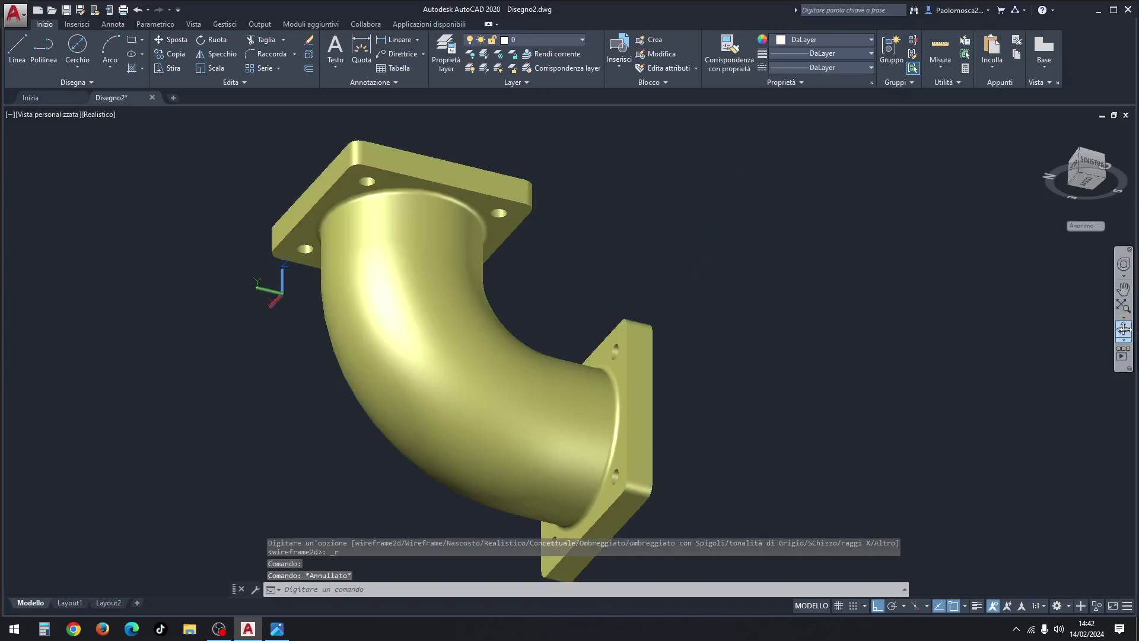
{"action": "left_click", "coordinate": [1123, 330]}
Orbit the yellow elbow through front, top and angled views, ending on the square flange's bore.
{"action": "mouse_move", "coordinate": [700, 335]}
{"action": "left_mouse_down"}
{"action": "mouse_move", "coordinate": [629, 435]}
{"action": "mouse_move", "coordinate": [406, 443]}
{"action": "mouse_move", "coordinate": [347, 426]}
{"action": "mouse_move", "coordinate": [247, 315]}
{"action": "mouse_move", "coordinate": [254, 273]}
{"action": "mouse_move", "coordinate": [198, 285]}
{"action": "mouse_move", "coordinate": [189, 305]}
{"action": "left_mouse_up"}
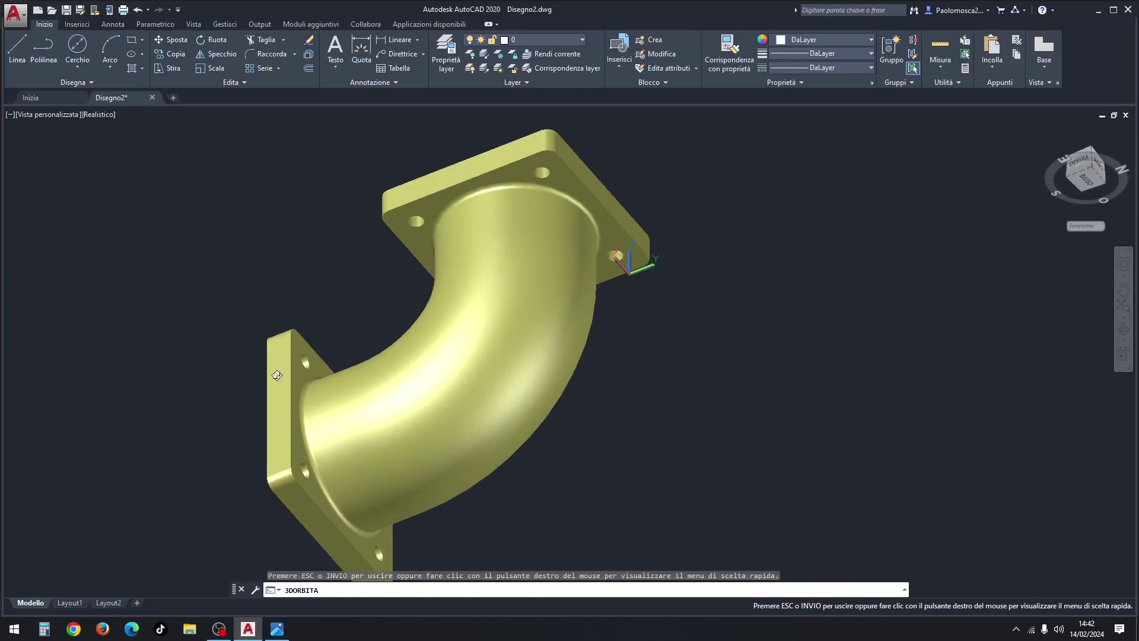
{"action": "mouse_move", "coordinate": [277, 375]}
{"action": "left_mouse_down"}
{"action": "mouse_move", "coordinate": [575, 454]}
{"action": "mouse_move", "coordinate": [497, 412]}
{"action": "left_mouse_up"}
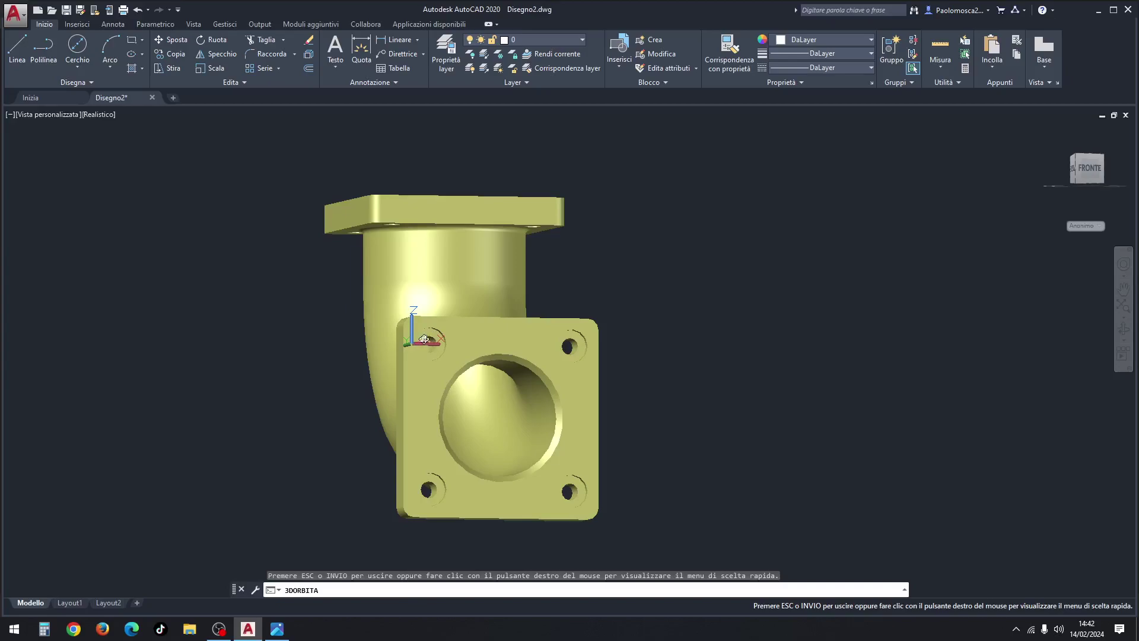
{"action": "mouse_move", "coordinate": [563, 350]}
{"action": "left_mouse_down"}
{"action": "mouse_move", "coordinate": [508, 323]}
{"action": "mouse_move", "coordinate": [496, 369]}
{"action": "mouse_move", "coordinate": [545, 459]}
{"action": "mouse_move", "coordinate": [518, 288]}
{"action": "left_mouse_up"}
{"action": "mouse_move", "coordinate": [577, 420]}
{"action": "left_mouse_down"}
{"action": "mouse_move", "coordinate": [349, 338]}
{"action": "mouse_move", "coordinate": [569, 423]}
{"action": "mouse_move", "coordinate": [416, 229]}
{"action": "mouse_move", "coordinate": [634, 406]}
{"action": "mouse_move", "coordinate": [606, 425]}
{"action": "left_mouse_up"}
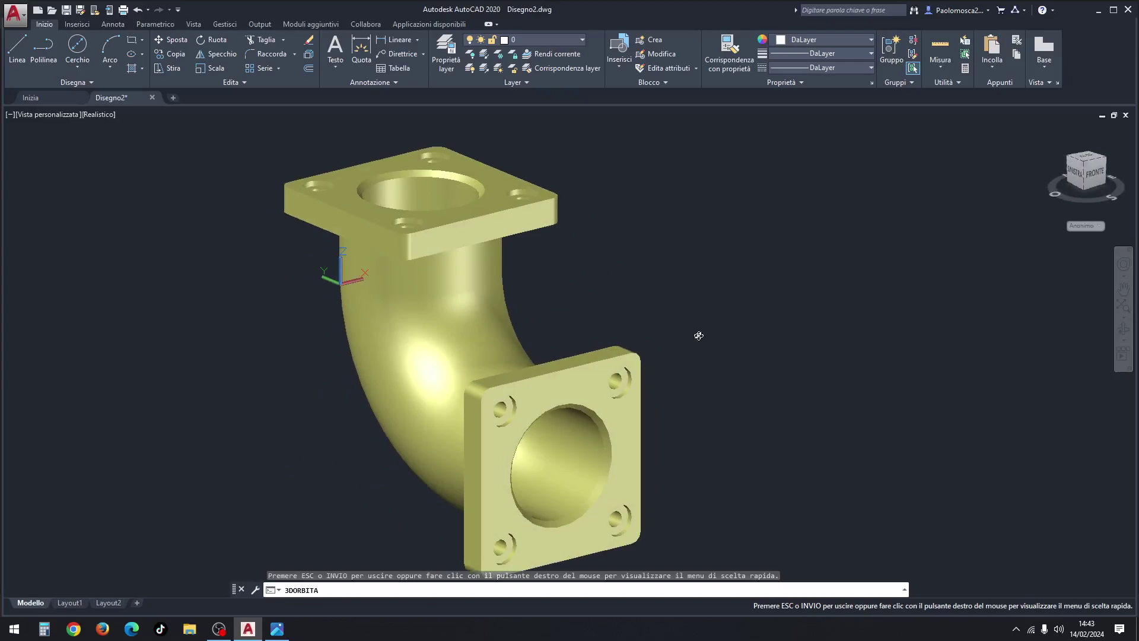